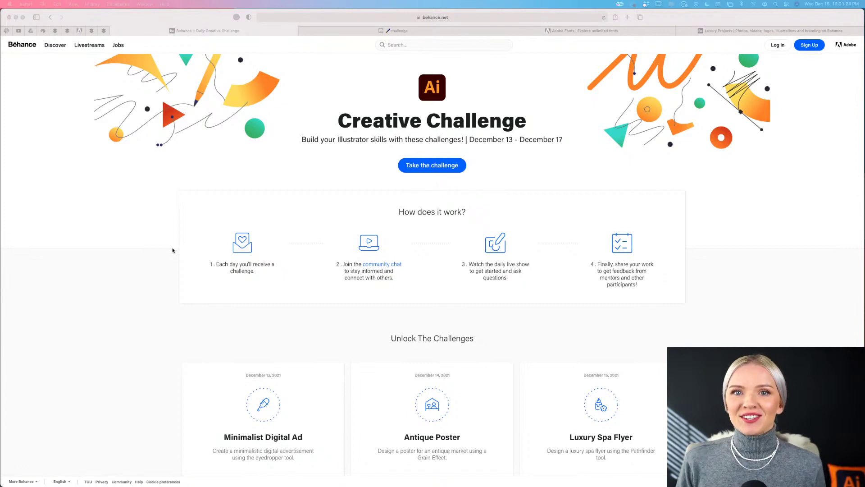
Switch to the Discord challenge channel of the Adobe Illustrator server and browse the antique poster submissions.
scroll(172, 250, down, 1)
scroll(172, 248, up, 1)
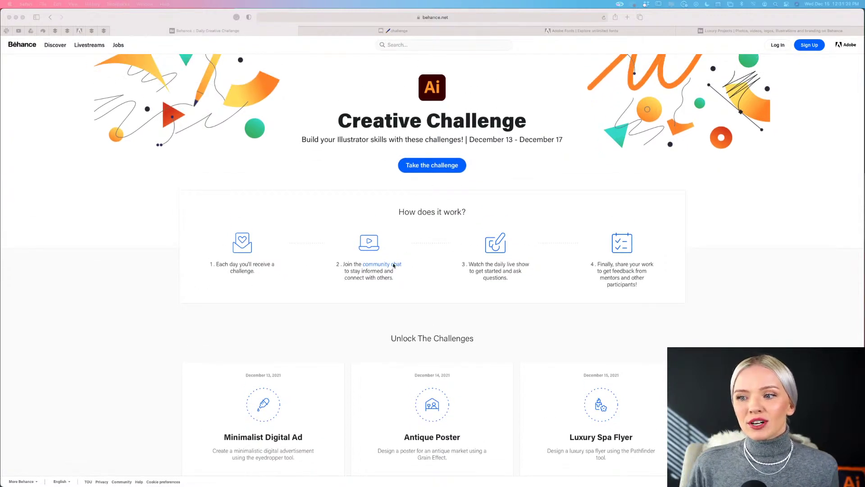
click(394, 31)
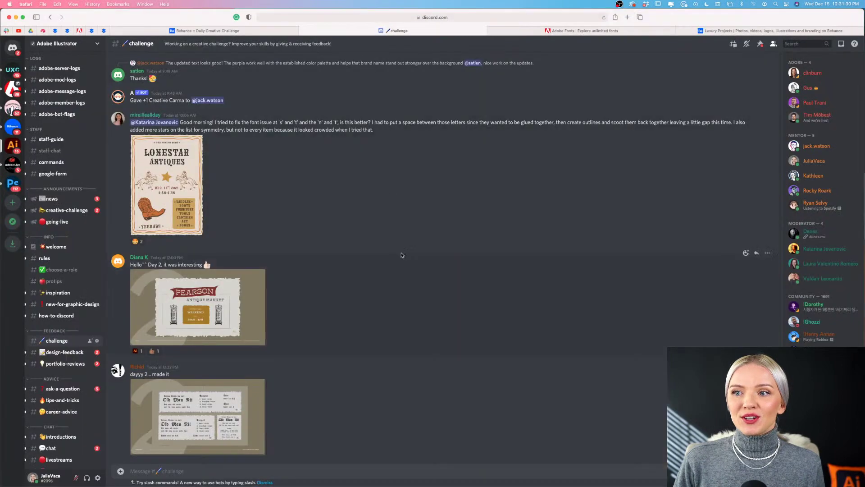
scroll(402, 255, up, 5)
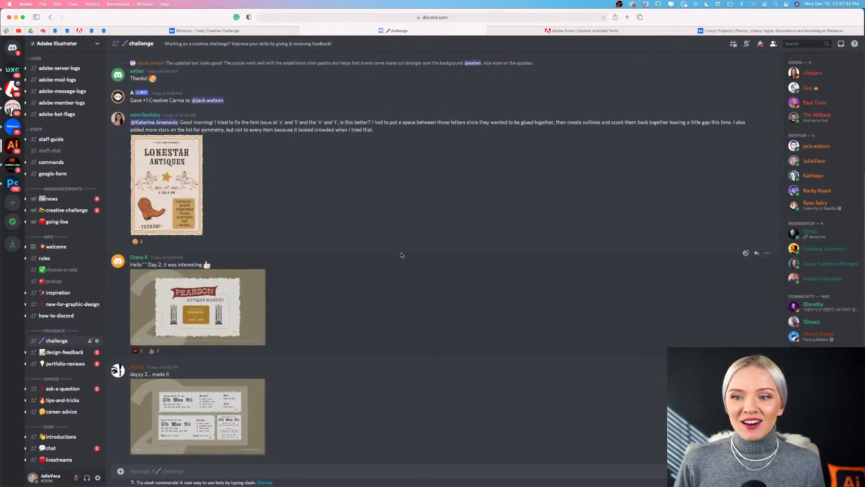
scroll(401, 255, down, 5)
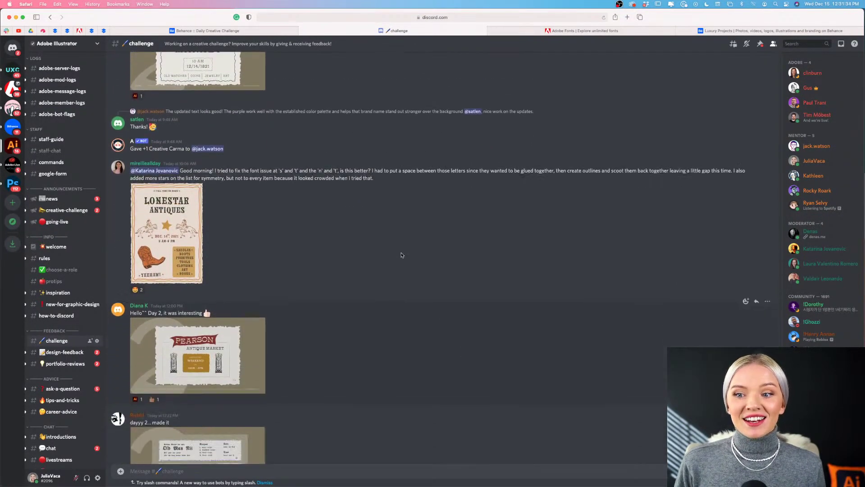
View the Lonestar Antiques and Pearson Antique Market posters enlarged, closing each preview after viewing.
click(148, 216)
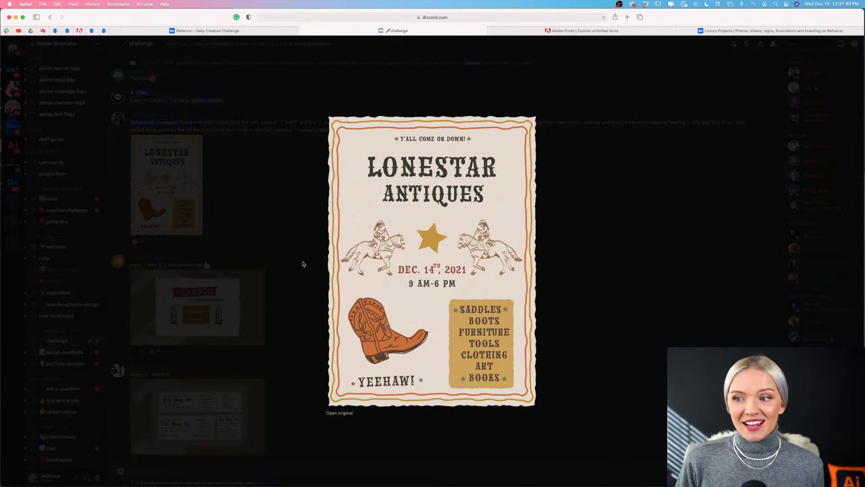
click(303, 264)
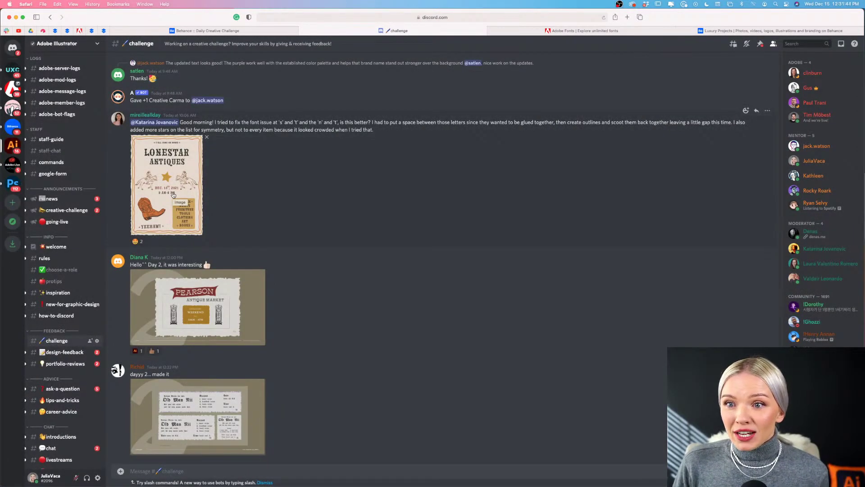
click(173, 195)
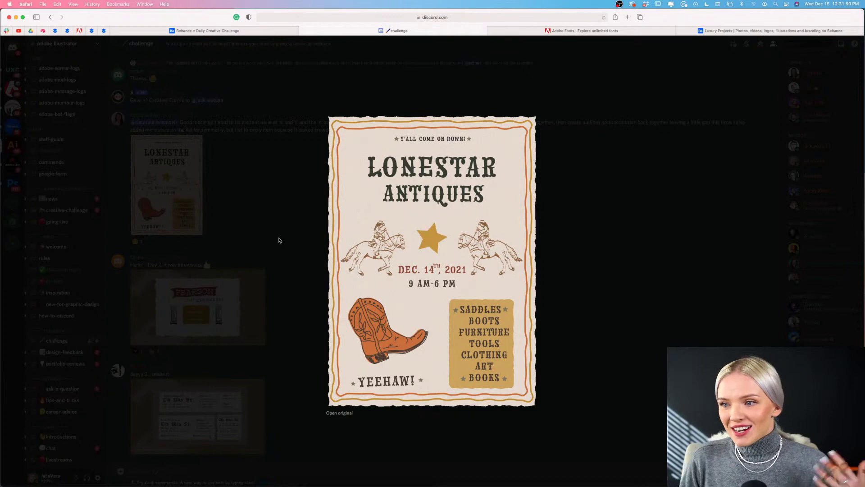
click(278, 241)
click(207, 299)
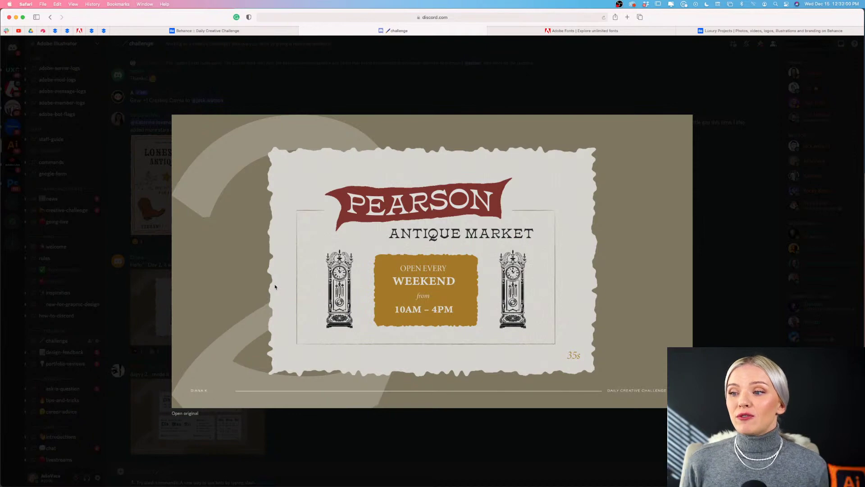
click(158, 273)
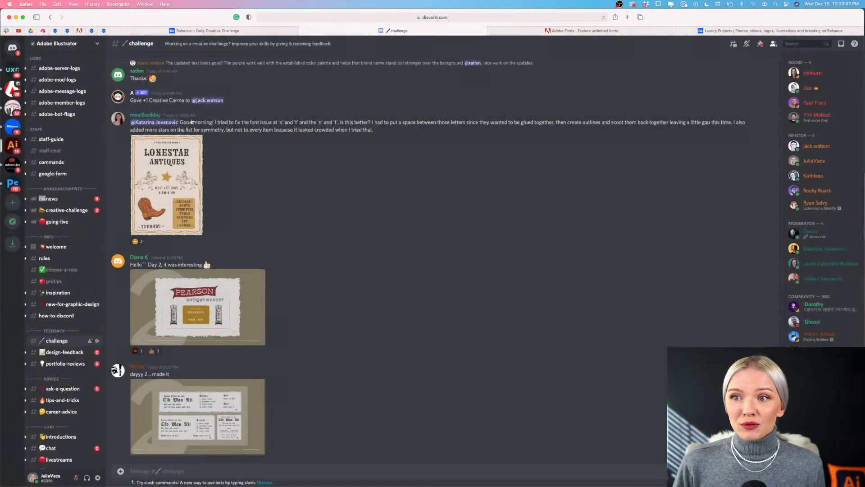
Review the Luxury Spa Flyer brief on the Behance Daily Creative Challenge page, and bring up the Adobe Fonts site.
click(191, 30)
scroll(412, 230, down, 5)
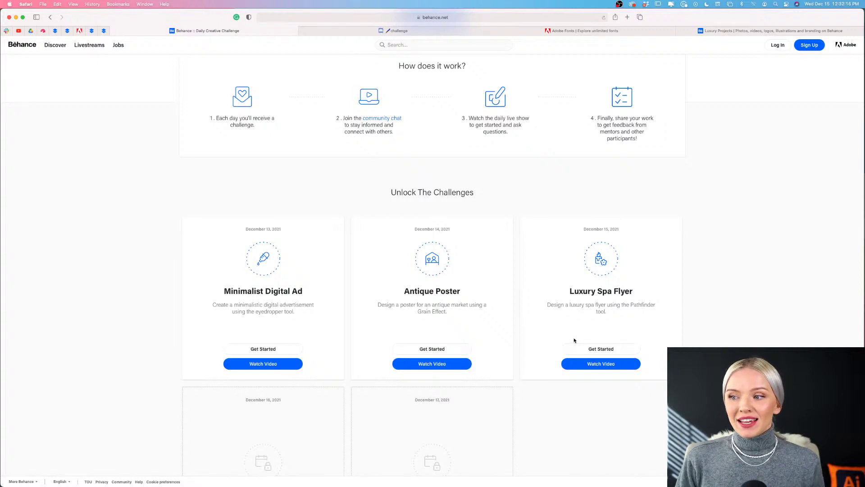
scroll(574, 340, down, 3)
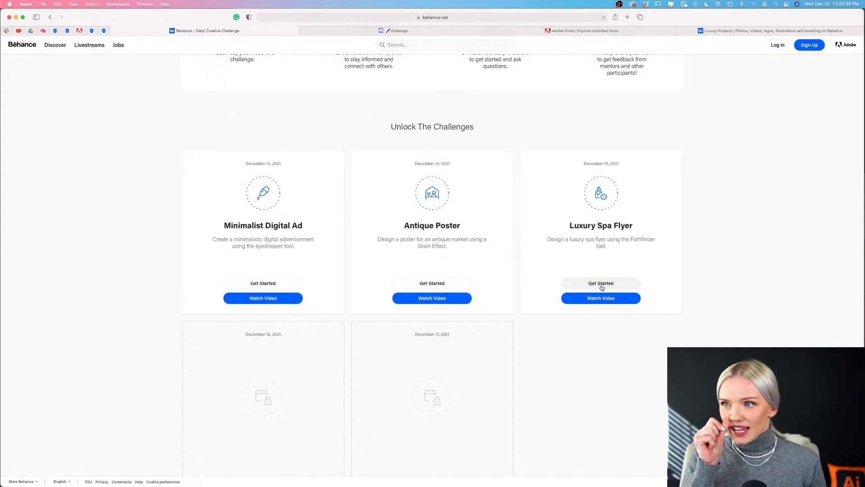
click(582, 32)
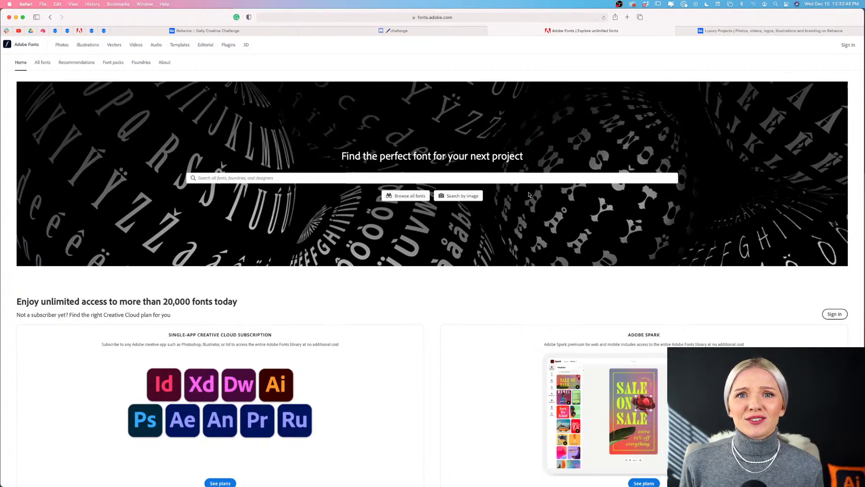
Switch to the Behance search results for "luxury" and browse the projects for flyer inspiration.
click(727, 30)
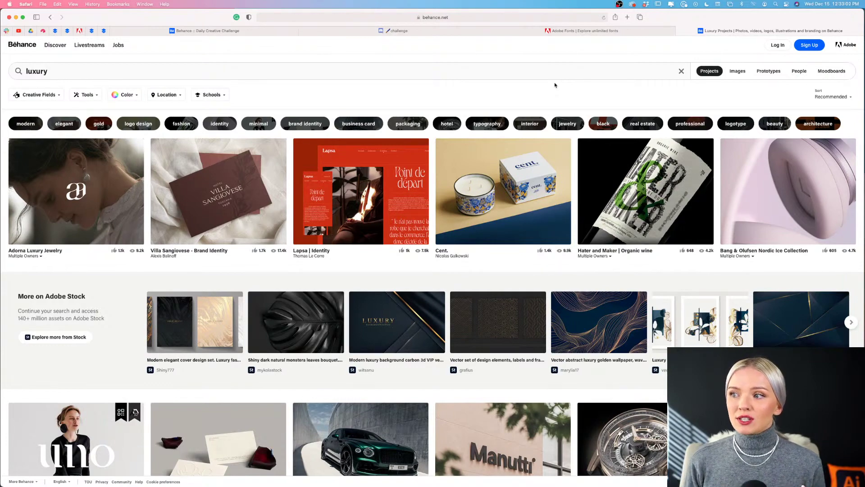
scroll(404, 341, down, 3)
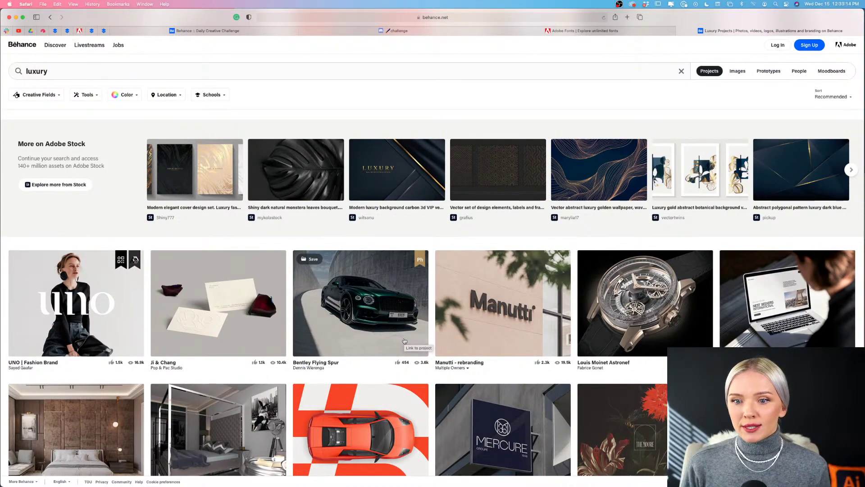
scroll(404, 341, down, 5)
scroll(404, 341, up, 5)
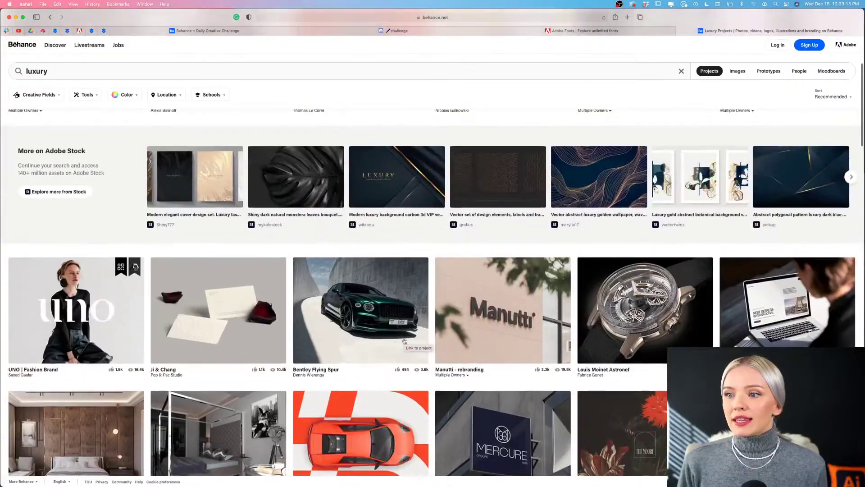
scroll(404, 341, down, 3)
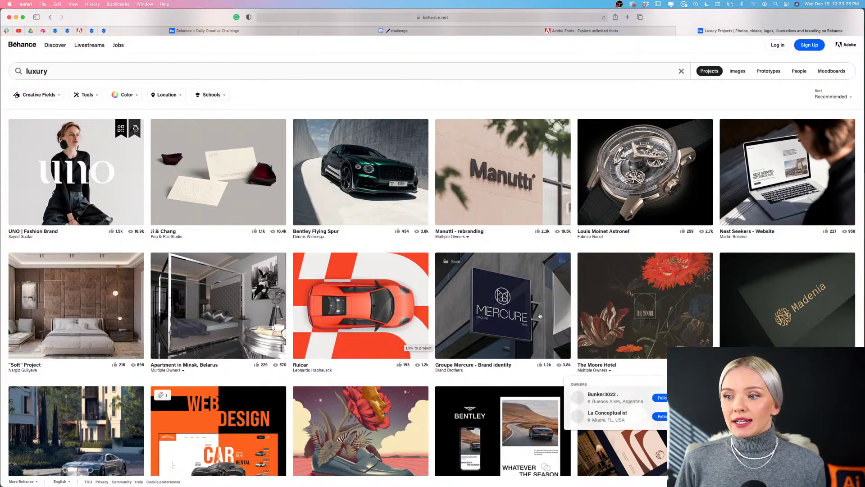
Examine the logo images in the Groupe Mercure brand identity project, including enlarged views, and return to the luxury results.
click(515, 317)
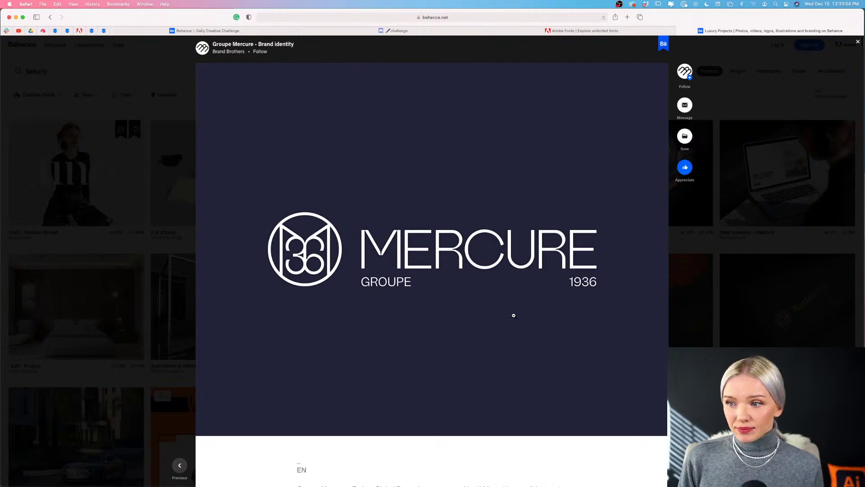
scroll(514, 316, down, 15)
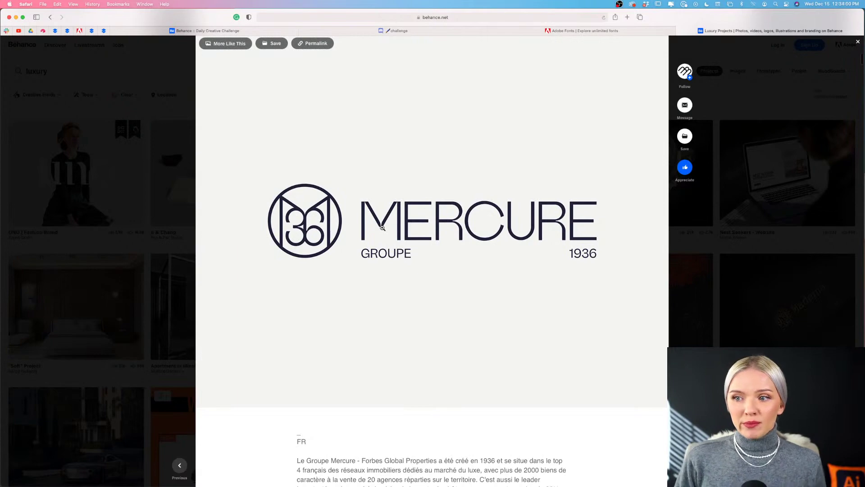
click(383, 227)
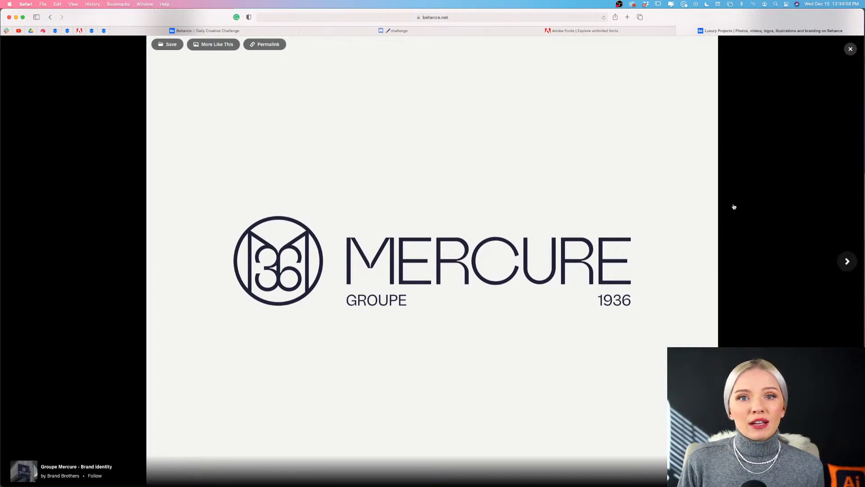
key(Right)
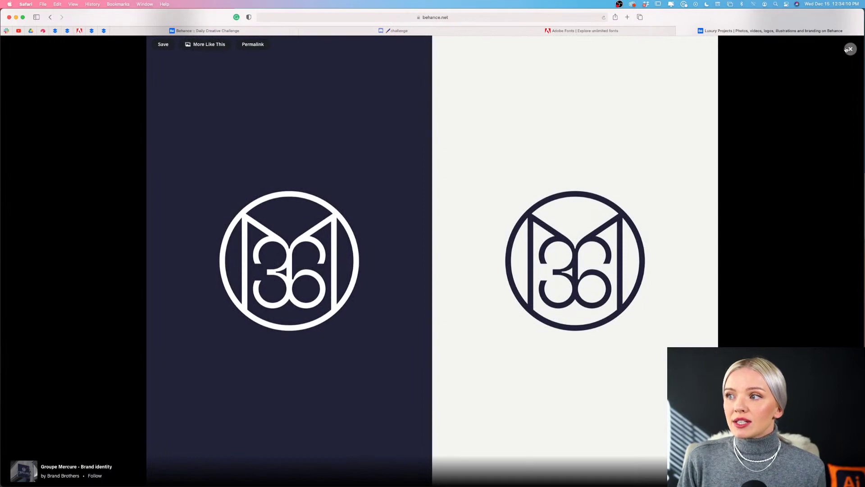
click(848, 49)
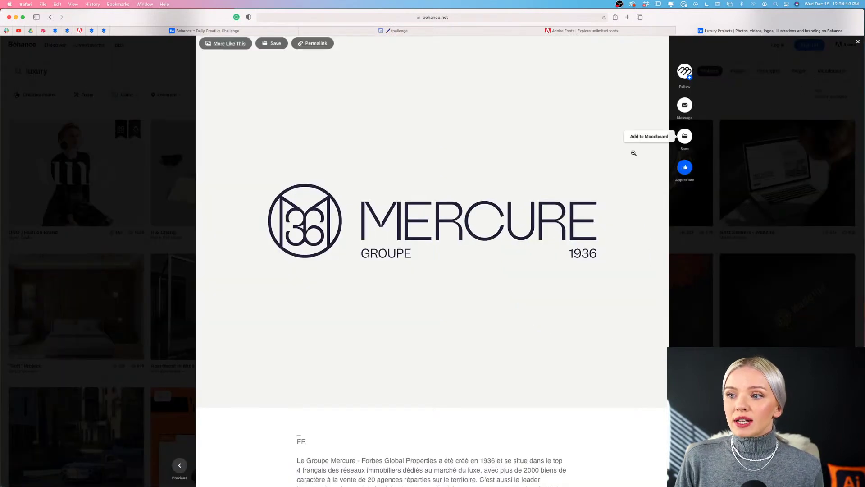
click(50, 17)
Look further through the luxury search results and open the Æbele Interiors project.
scroll(499, 179, up, 6)
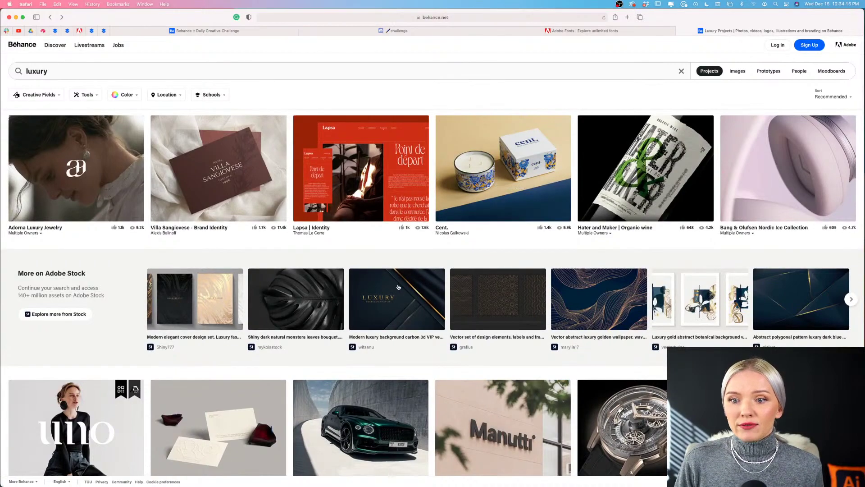
scroll(398, 287, down, 10)
scroll(398, 288, down, 5)
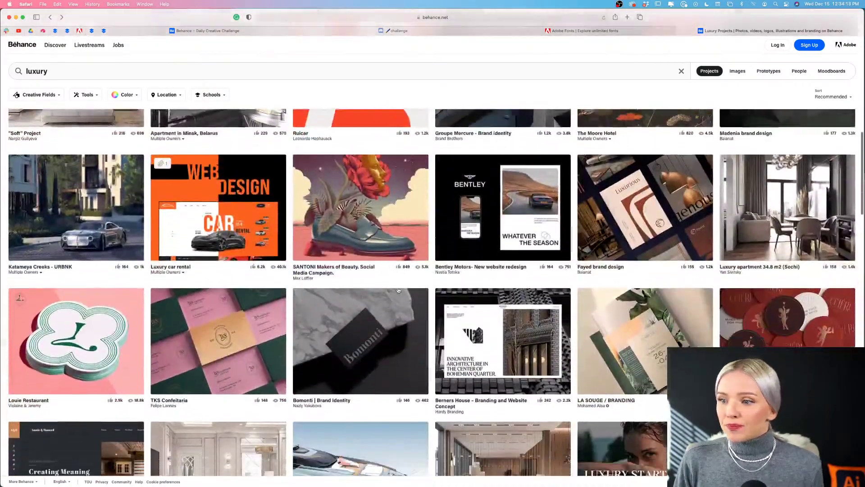
scroll(399, 290, down, 6)
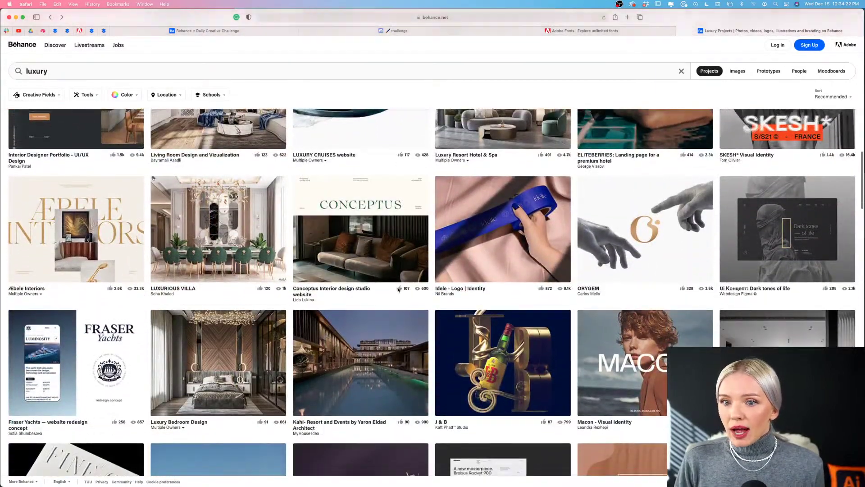
scroll(399, 290, down, 2)
click(42, 182)
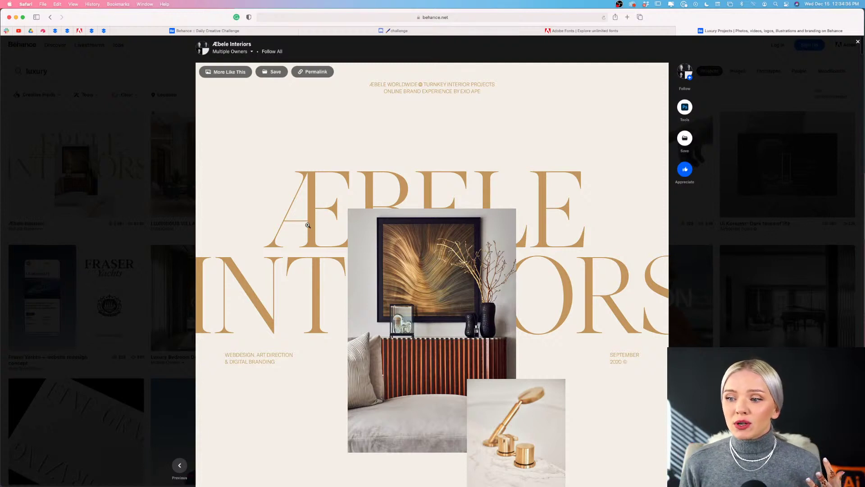
Examine the Æbele Interiors project's cover, serif and script headline, and the photography with its objective and solution texts.
scroll(308, 225, down, 4)
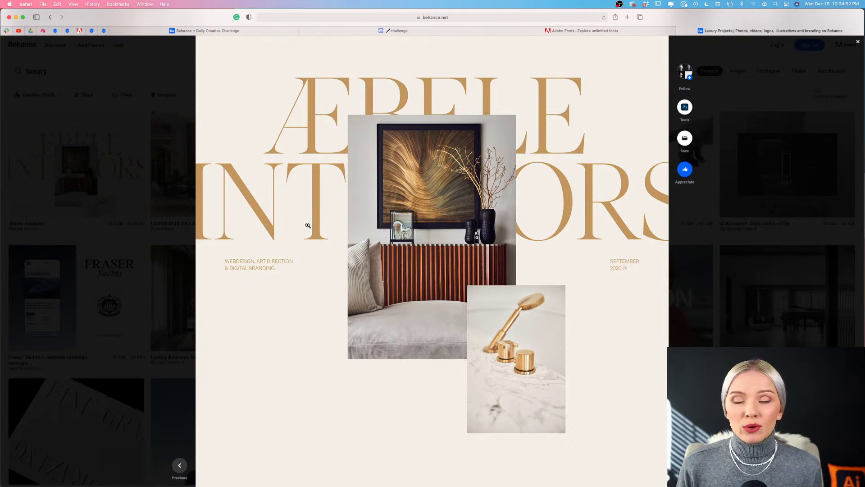
scroll(308, 225, down, 8)
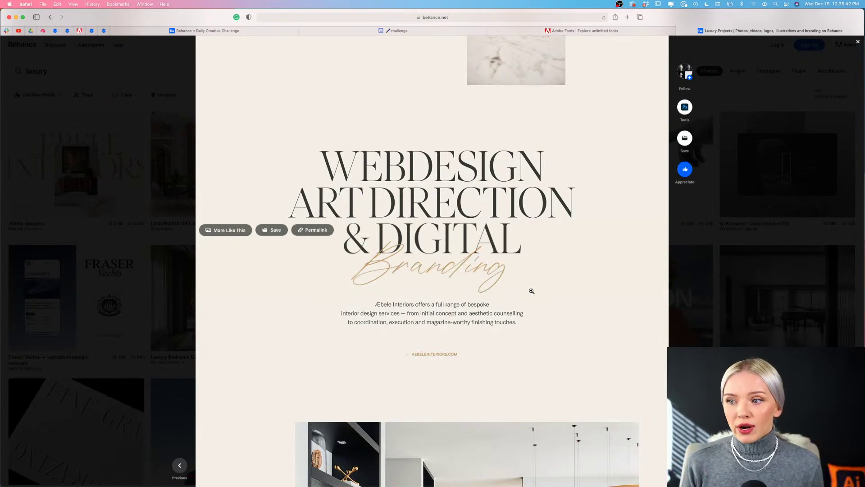
scroll(532, 291, down, 1)
scroll(532, 290, down, 7)
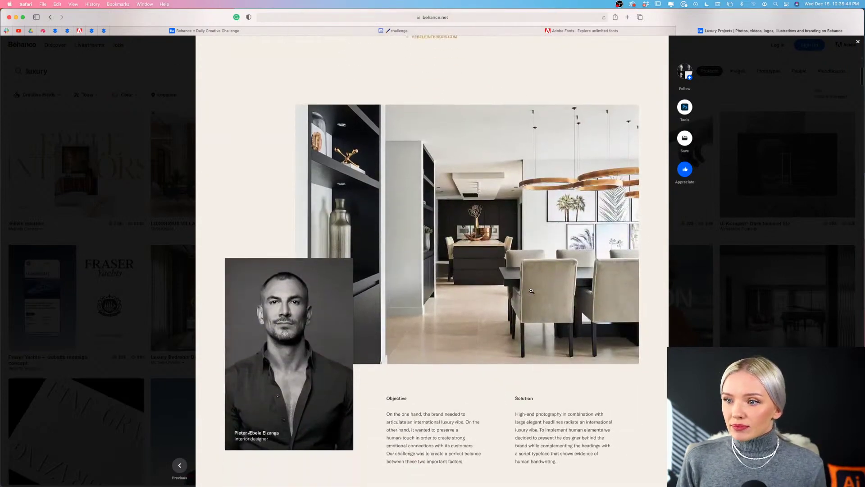
Study the Æbele Interiors colour palette and its headline, script and body typography, down to the photography section.
scroll(532, 291, down, 8)
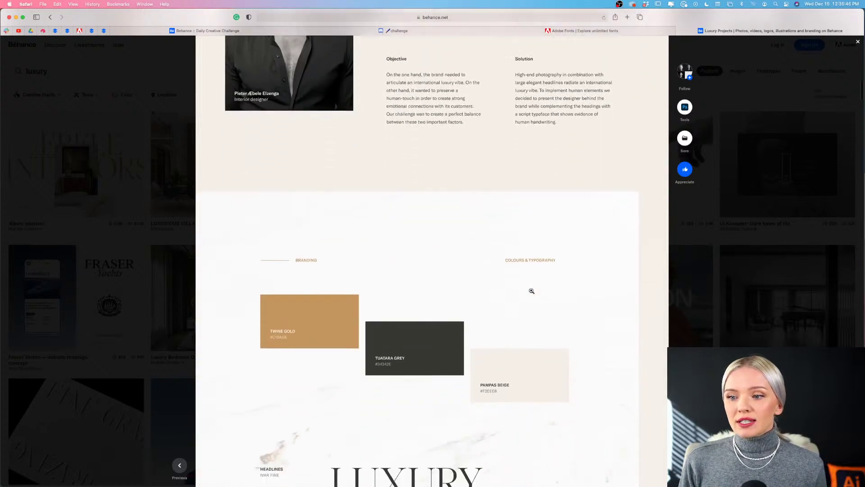
scroll(531, 291, down, 4)
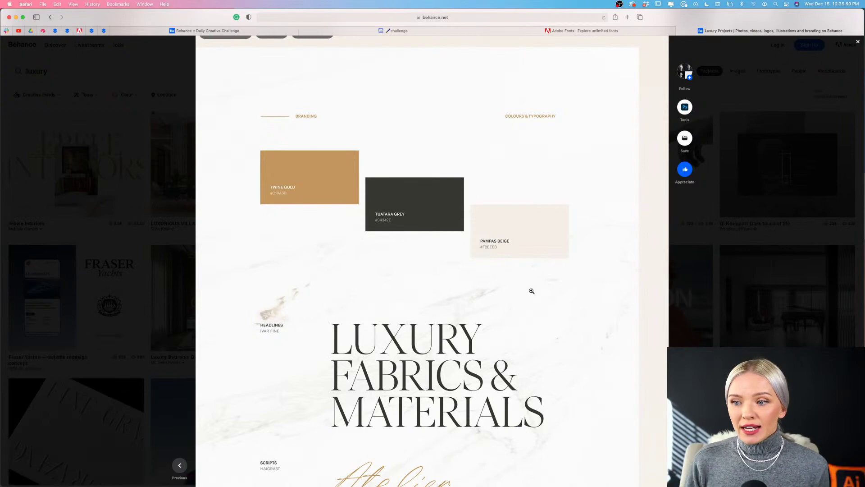
scroll(532, 290, down, 1)
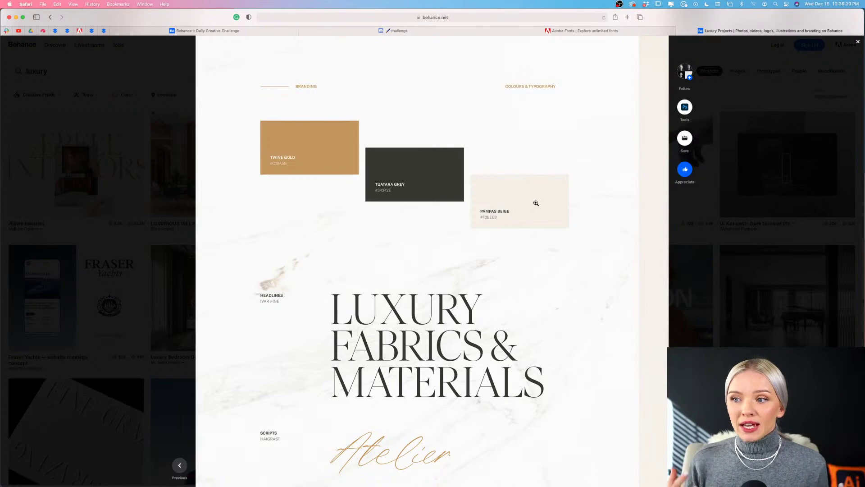
scroll(535, 203, up, 1)
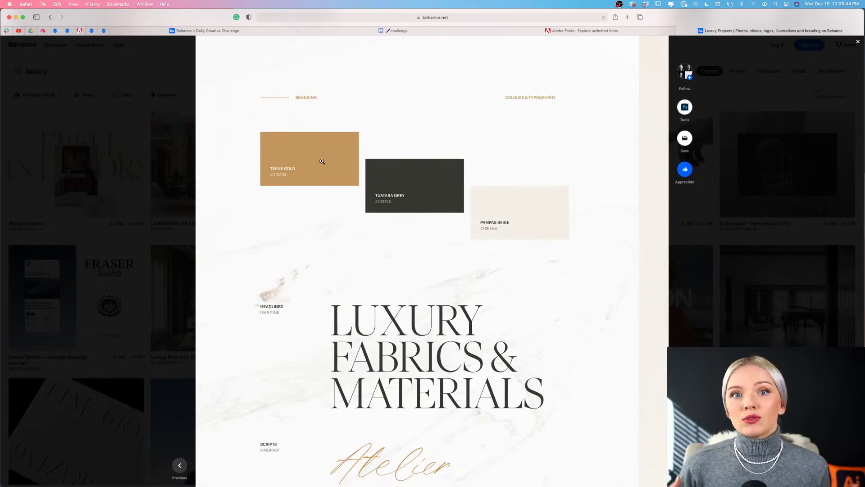
scroll(322, 161, down, 12)
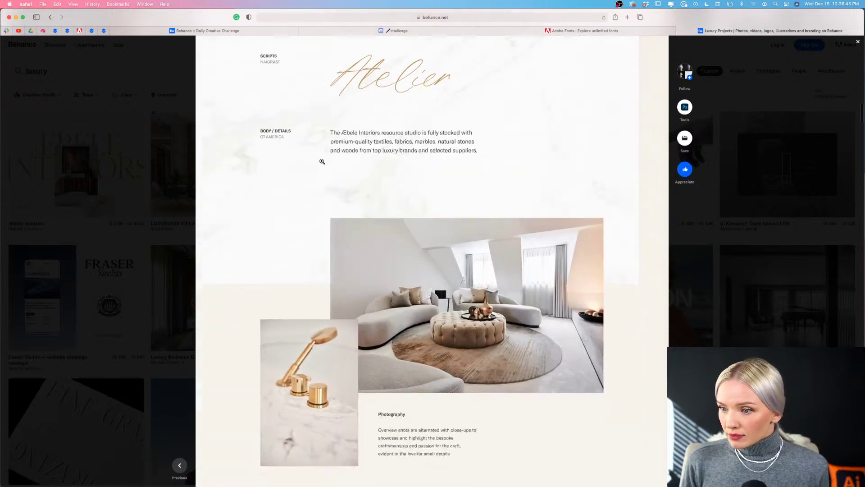
scroll(322, 162, up, 7)
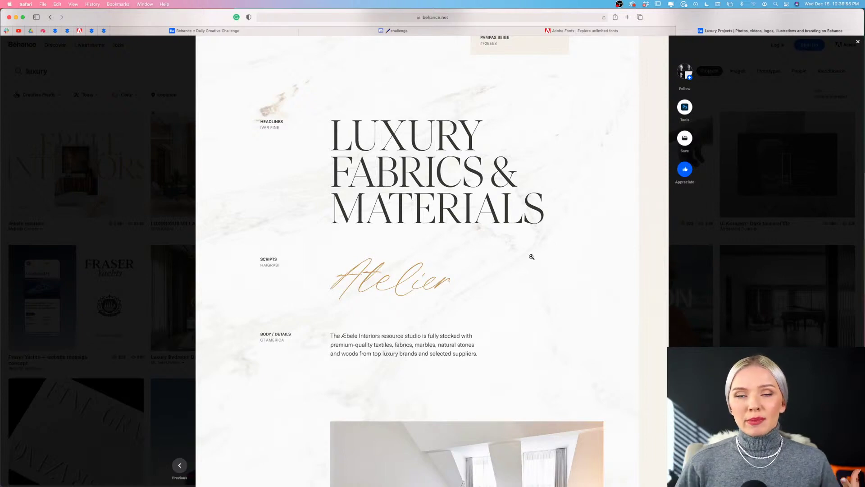
scroll(531, 256, down, 10)
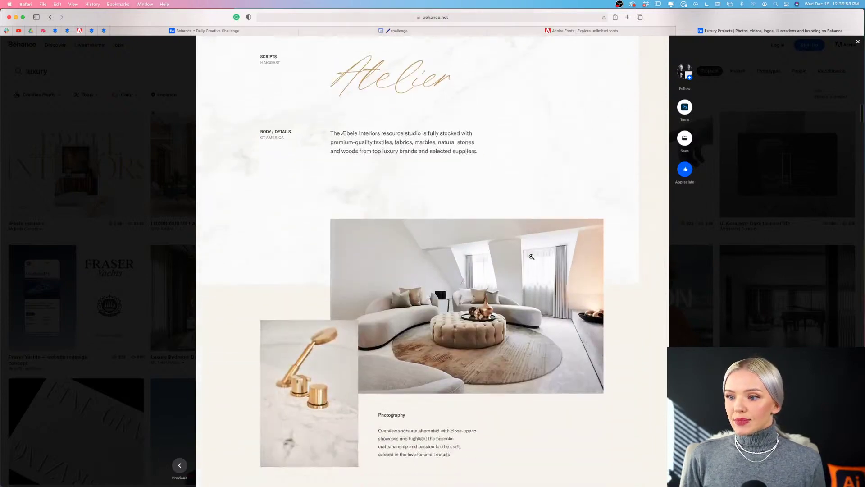
Look at the Æbele Interiors photography and motion design sections, return to the luxury results, and open the Bleu la Soie brand identity project.
scroll(532, 256, down, 8)
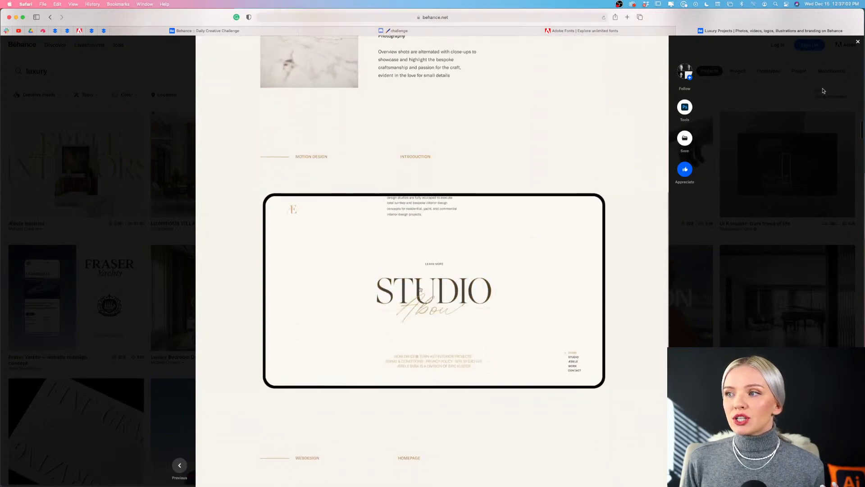
click(857, 41)
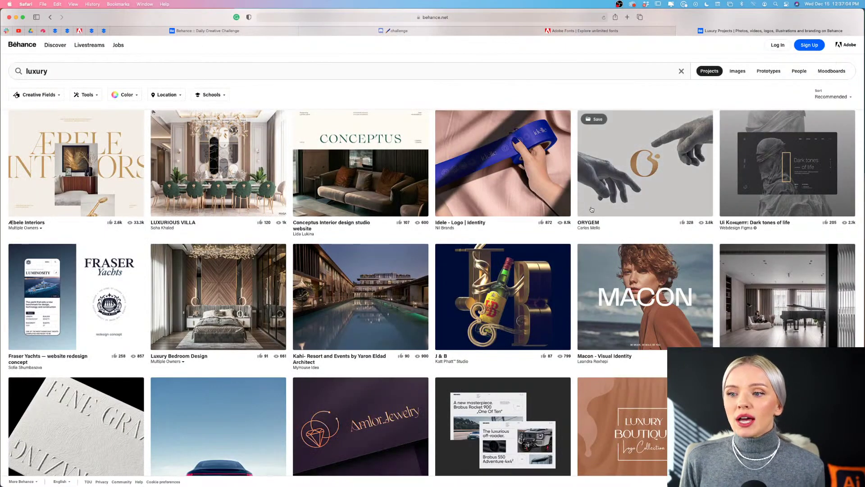
scroll(592, 209, down, 5)
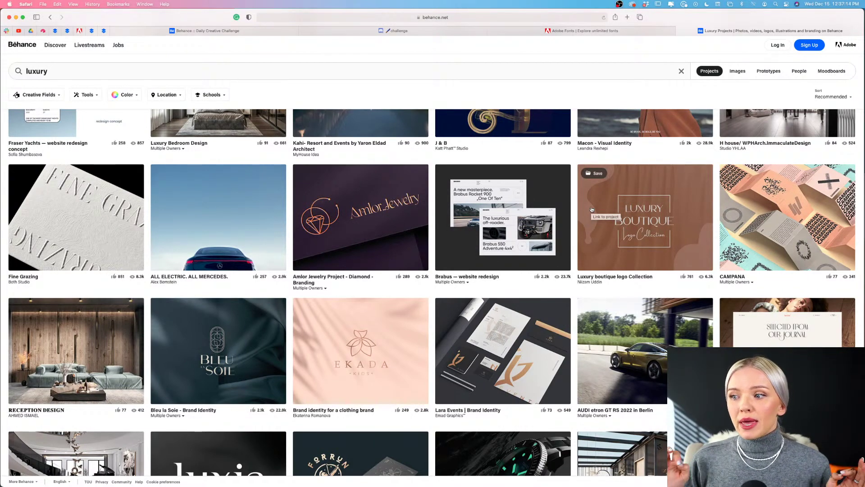
click(217, 358)
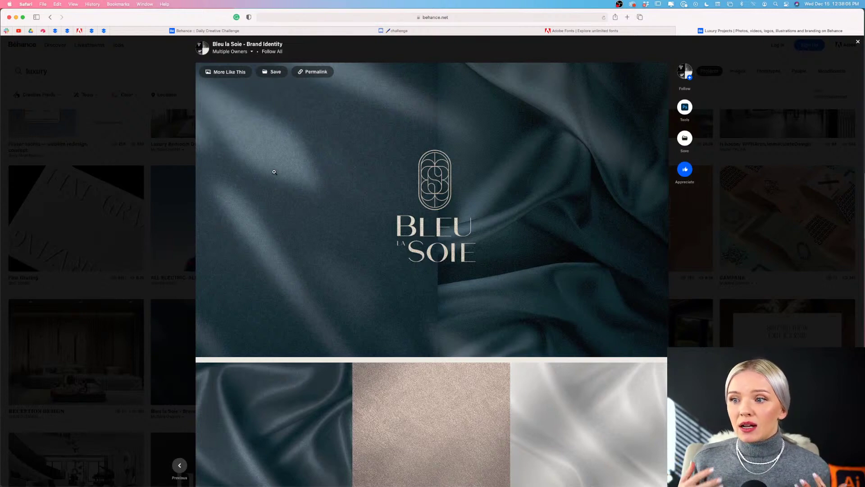
Examine the Bleu la Soie logo, Pantone colour palette and business cards, and return to the luxury search results.
scroll(274, 172, down, 5)
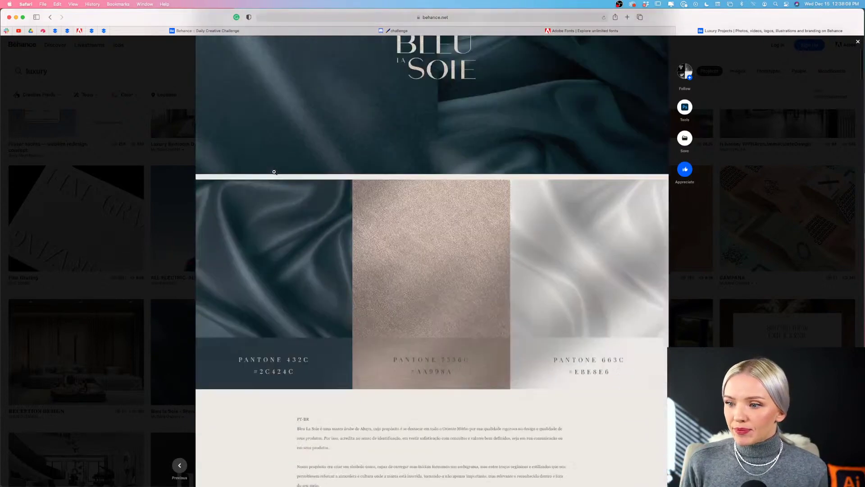
scroll(274, 172, up, 4)
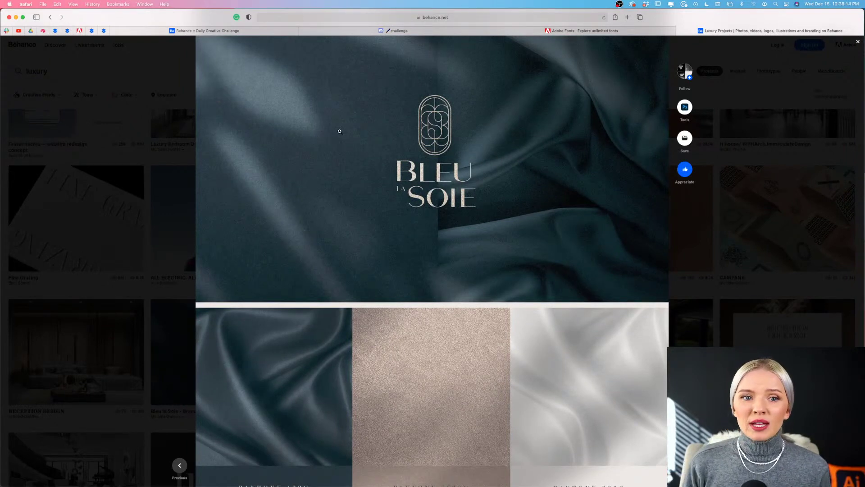
scroll(280, 135, down, 4)
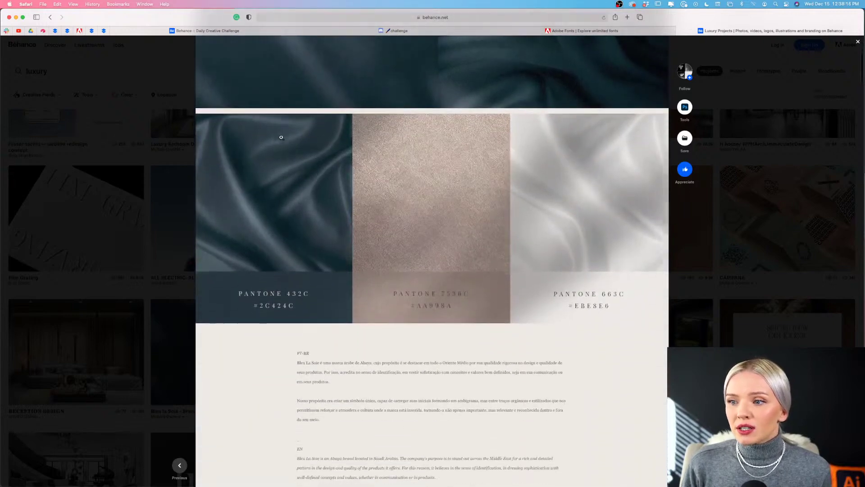
scroll(281, 137, down, 1)
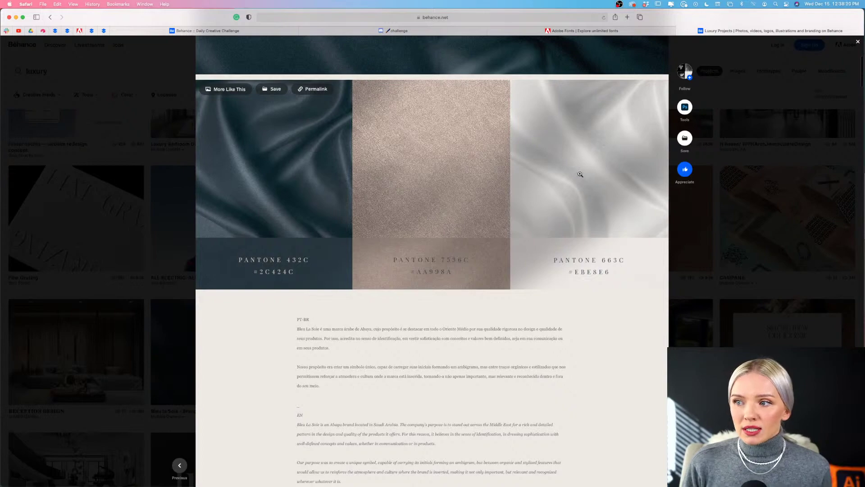
scroll(580, 175, down, 12)
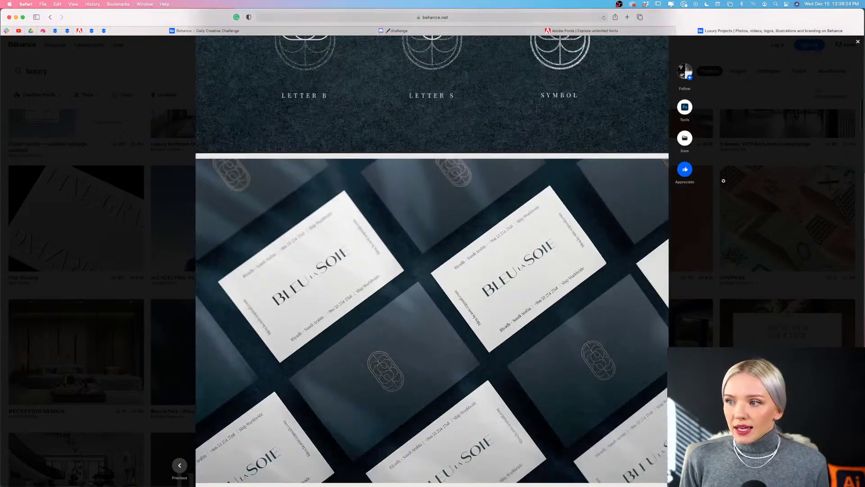
click(739, 184)
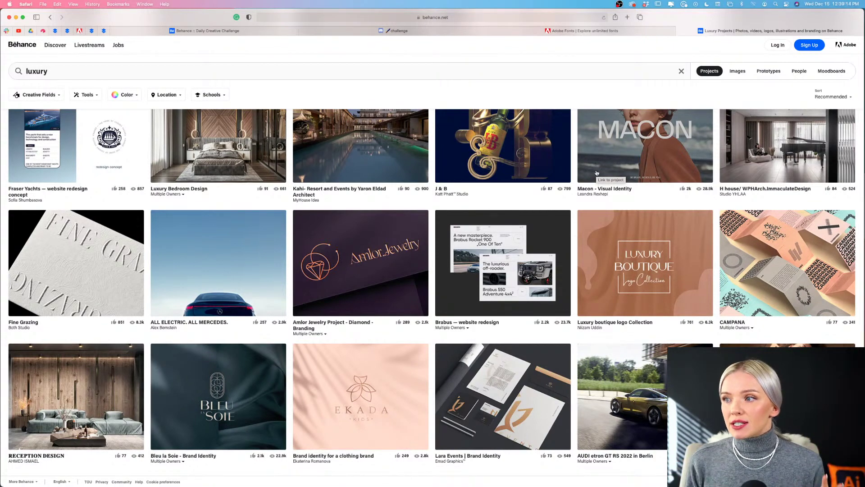
scroll(597, 173, down, 5)
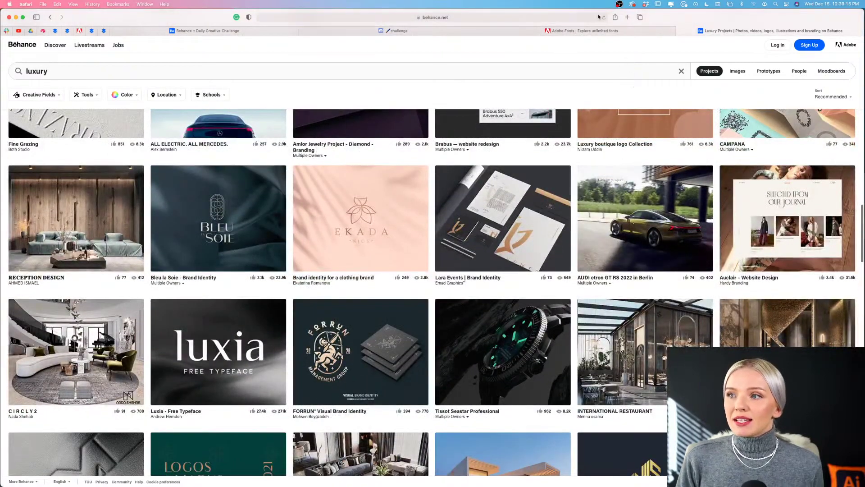
Browse all Adobe Fonts families tagged Luxury, view the Freight family, and return to the Luxury list.
click(598, 33)
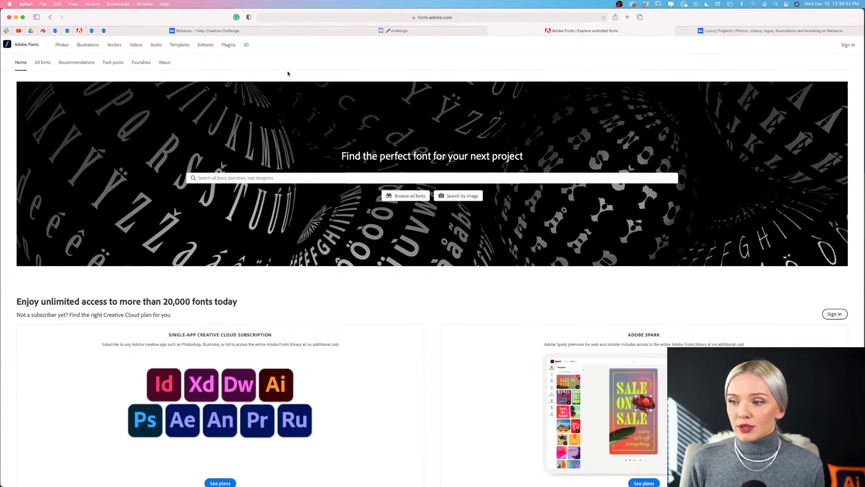
click(38, 63)
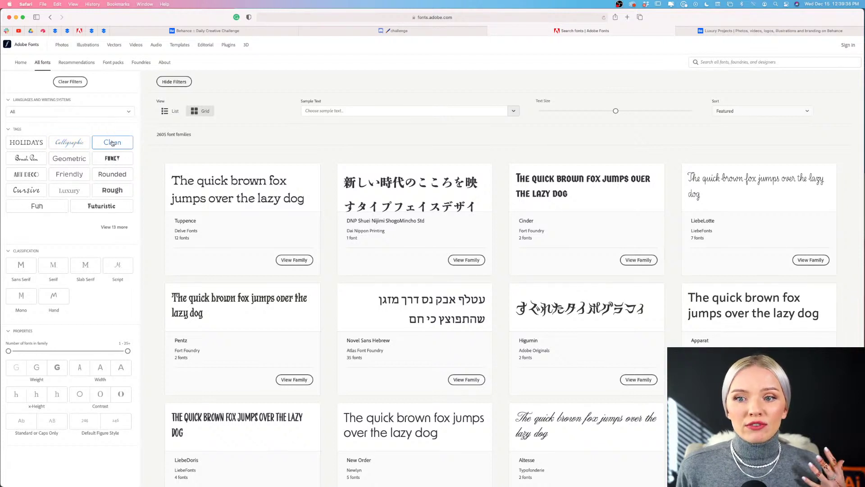
click(69, 191)
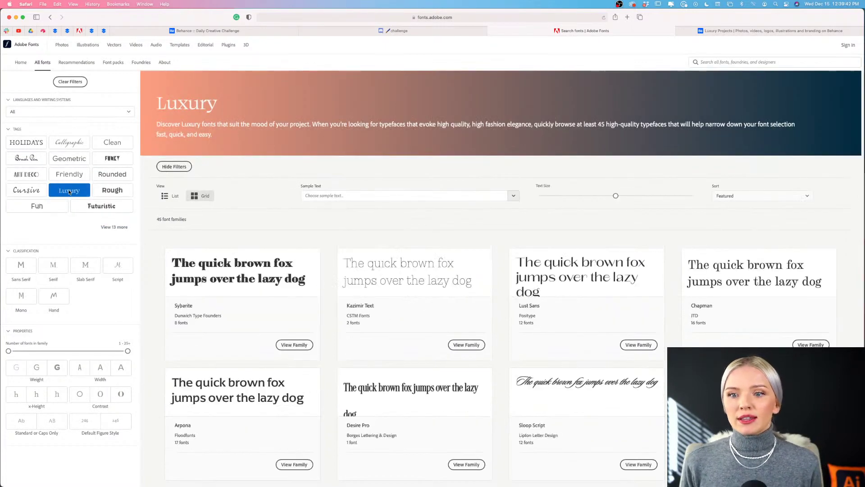
scroll(146, 276, down, 5)
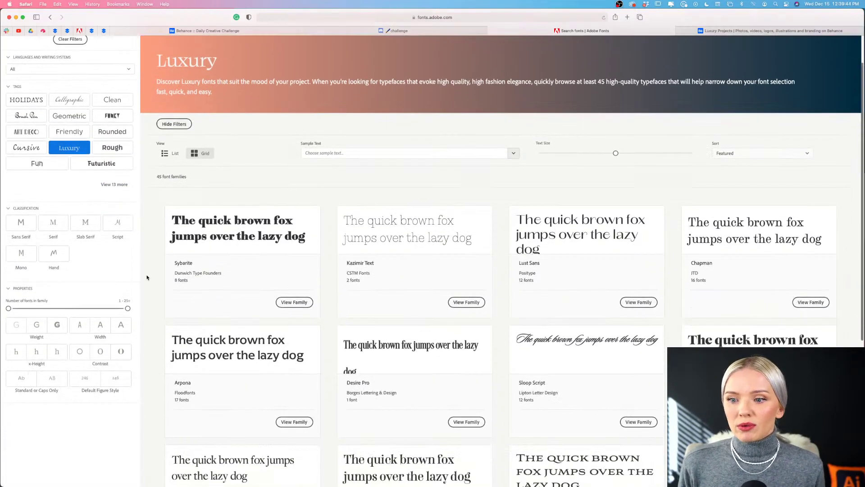
scroll(146, 278, down, 3)
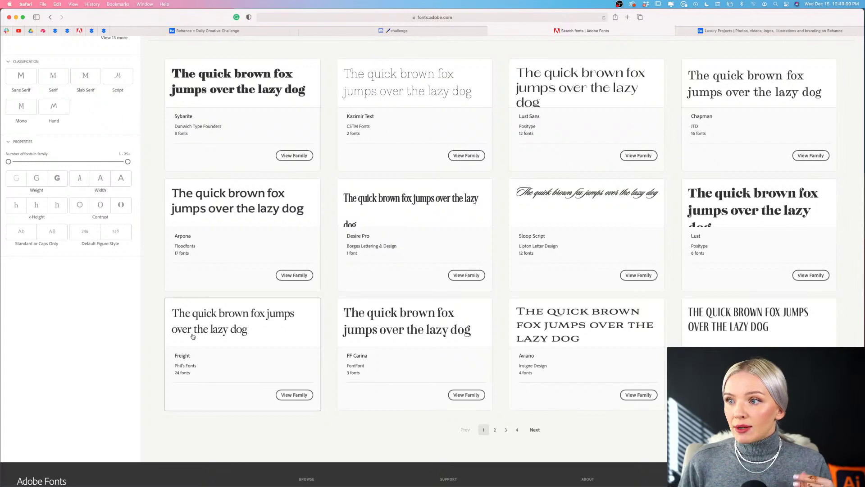
click(193, 331)
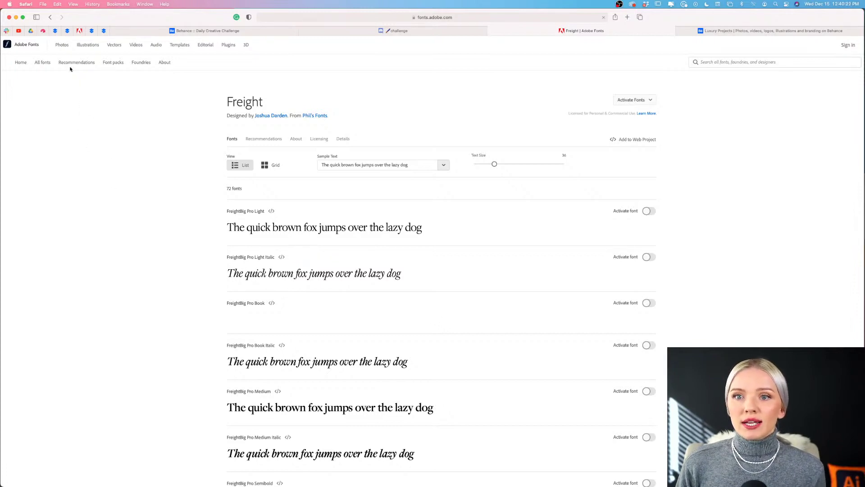
click(50, 18)
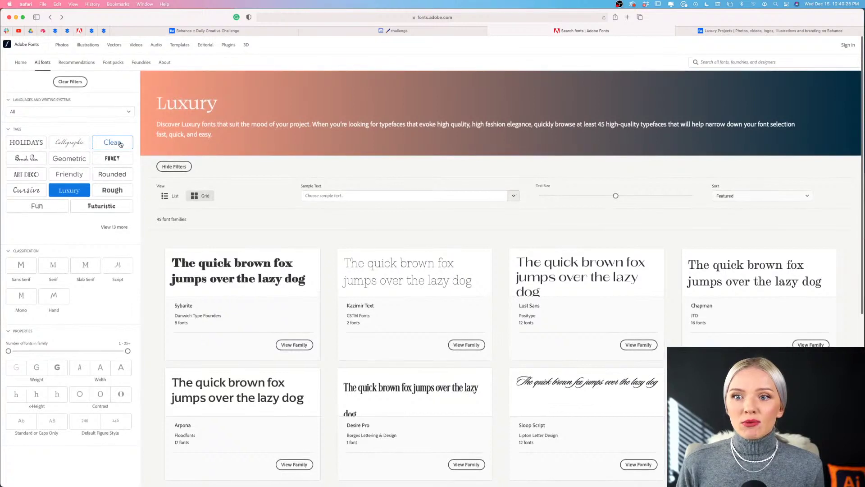
Filter Adobe Fonts by the Clean tag and look through the listed font families.
click(119, 143)
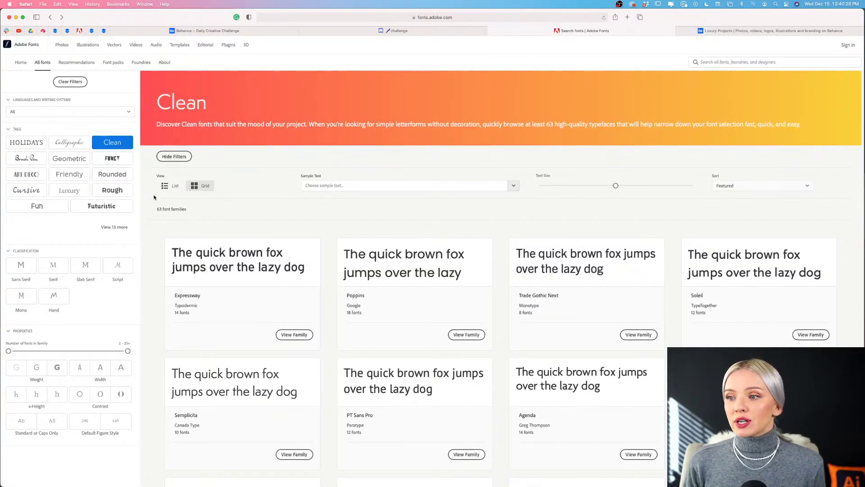
scroll(154, 197, down, 5)
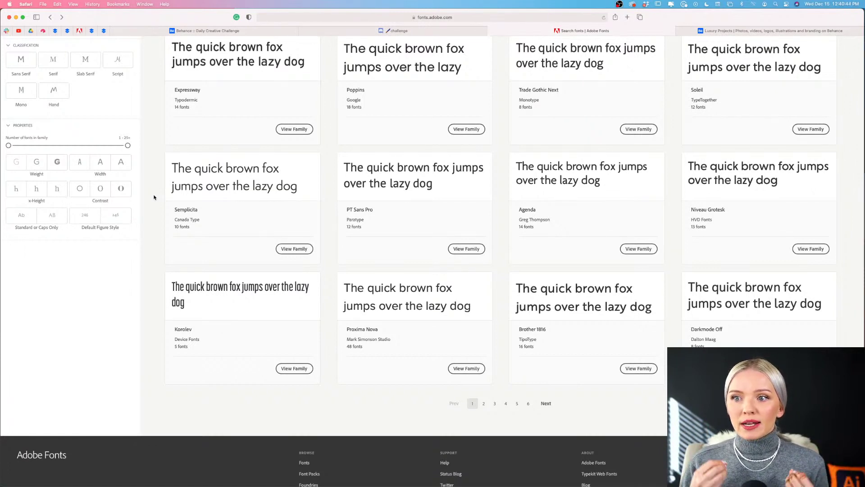
scroll(154, 197, up, 5)
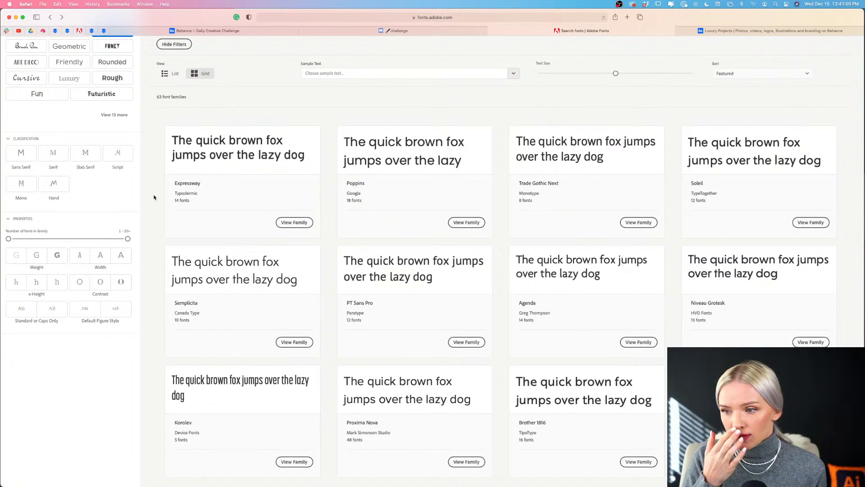
scroll(154, 197, down, 5)
scroll(155, 194, up, 10)
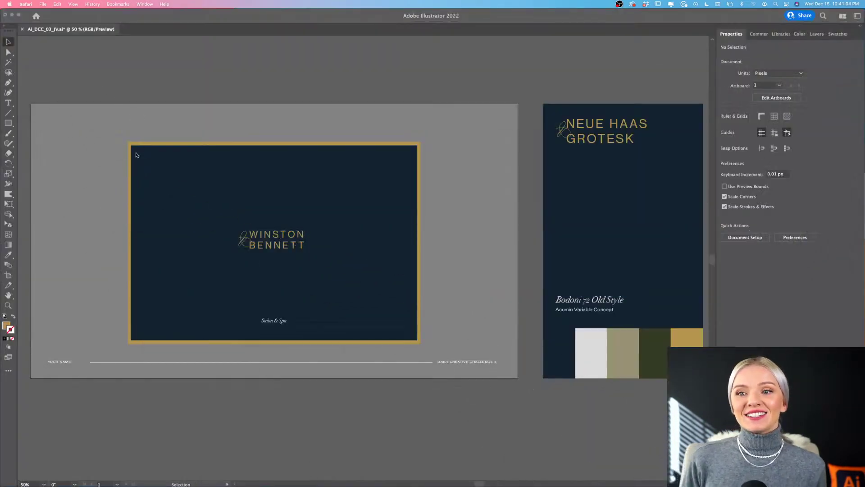
Switch to the flyer document in Illustrator and inspect the type settings of the WINSTON BENNETT logo and the NEUE HAAS GROTESK sample.
scroll(132, 74, right, 1)
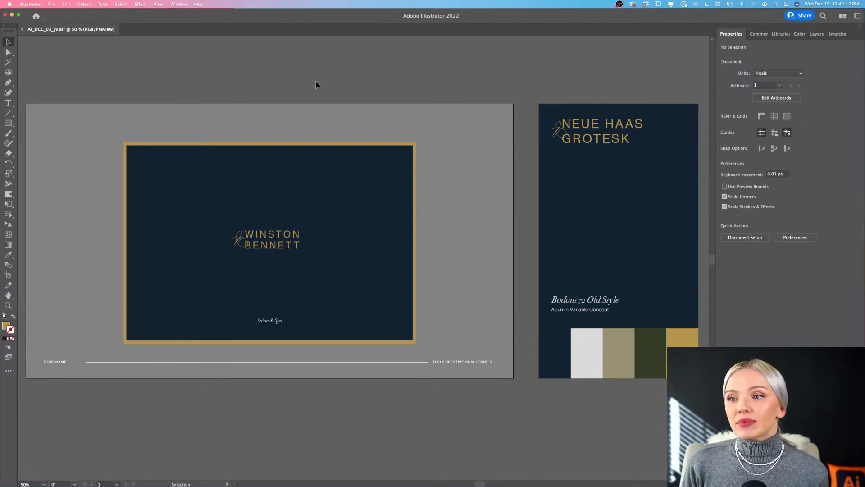
scroll(317, 84, down, 1)
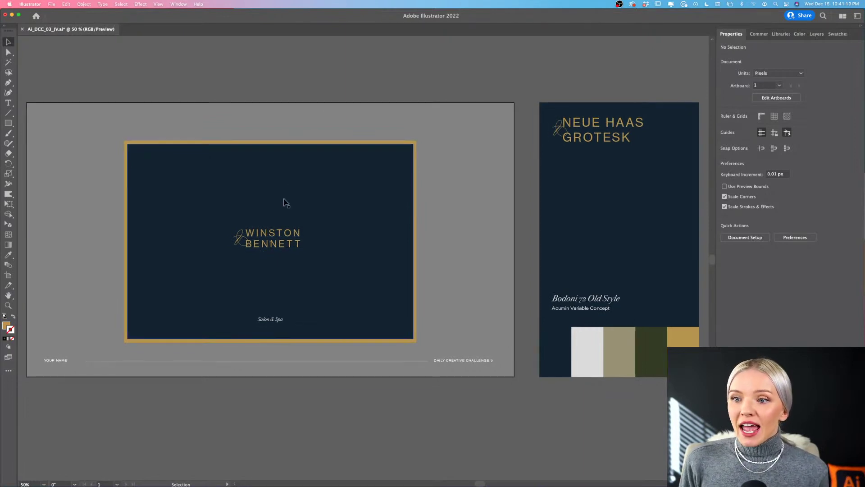
click(285, 237)
click(303, 95)
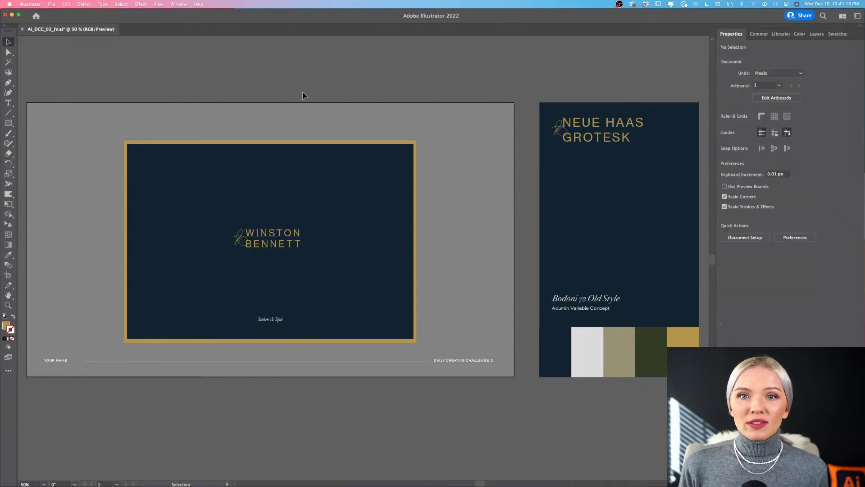
click(272, 241)
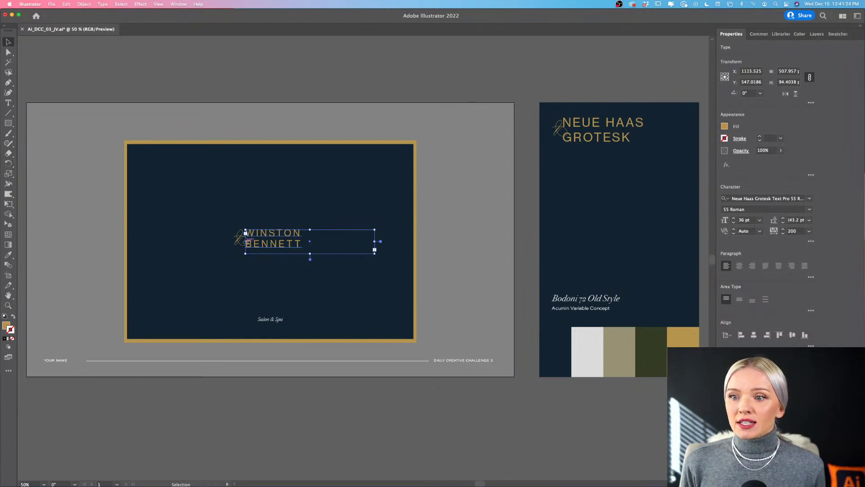
click(600, 127)
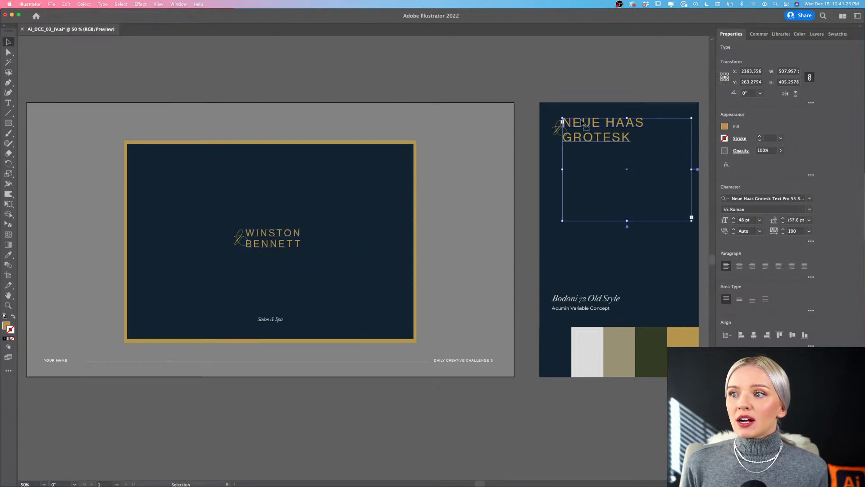
Inspect the script ampersand beside the WINSTON BENNETT logo up close, including its font settings.
click(237, 243)
scroll(237, 244, up, 5)
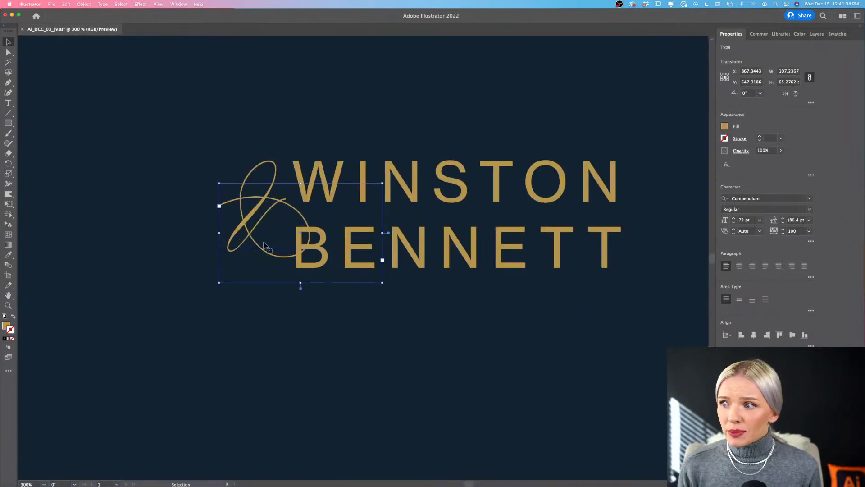
click(416, 318)
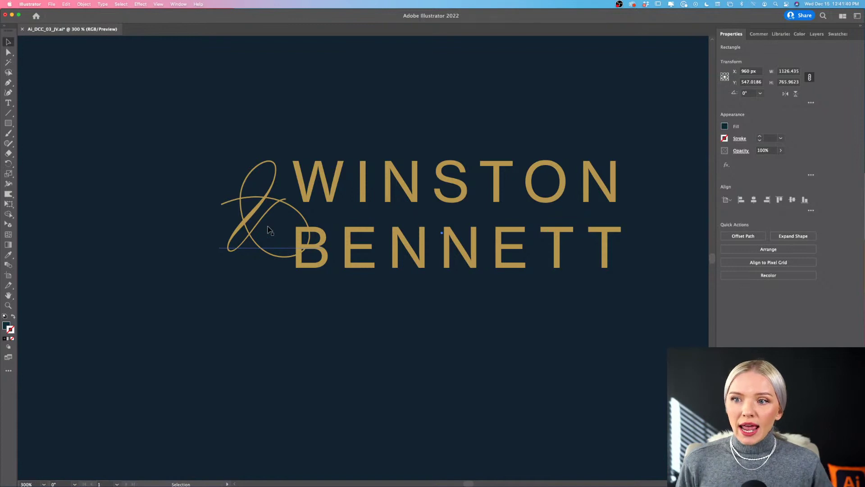
scroll(269, 231, right, 2)
scroll(270, 232, down, 1)
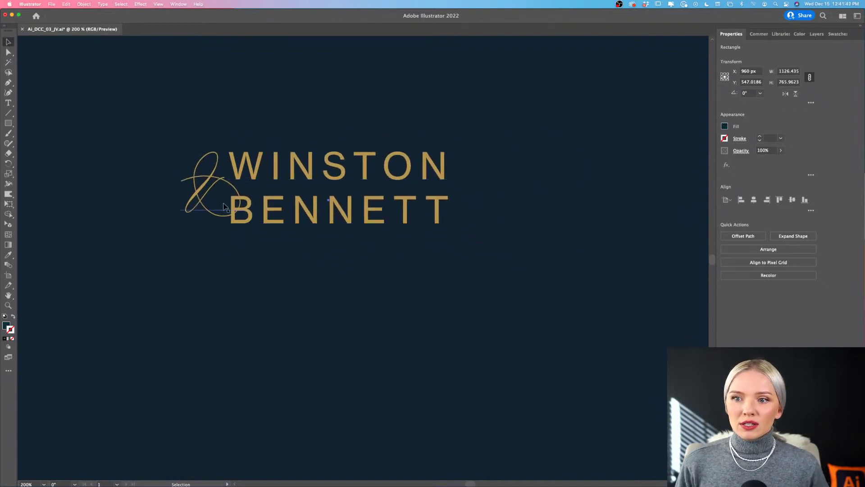
Duplicate the script ampersand below the logo at about X 973, Y 681 px and replace the copy's text with "W".
click(202, 199)
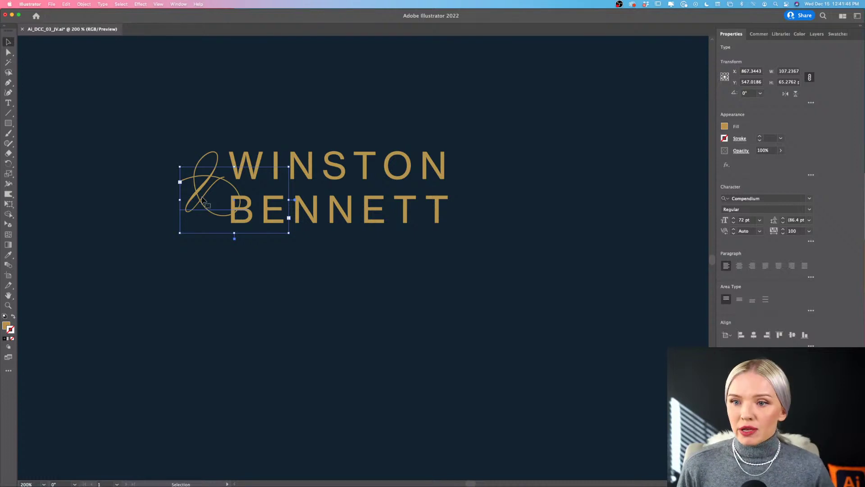
drag(204, 199, 311, 335)
double_click(309, 336)
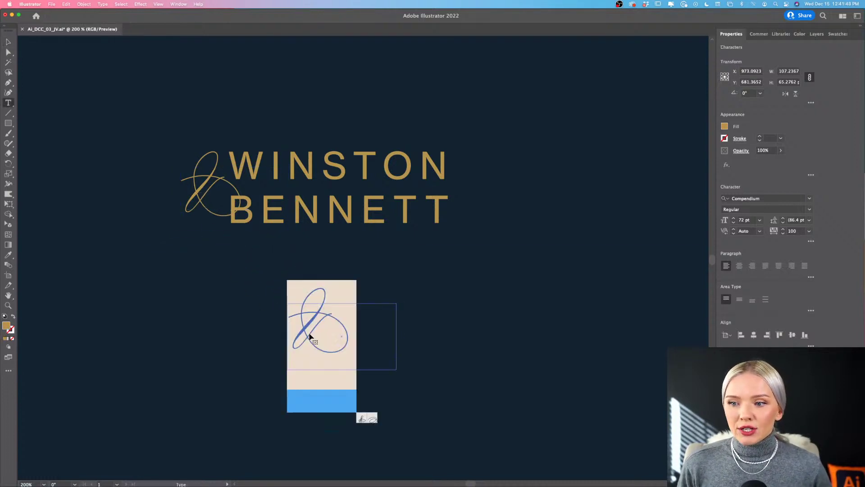
text(W)
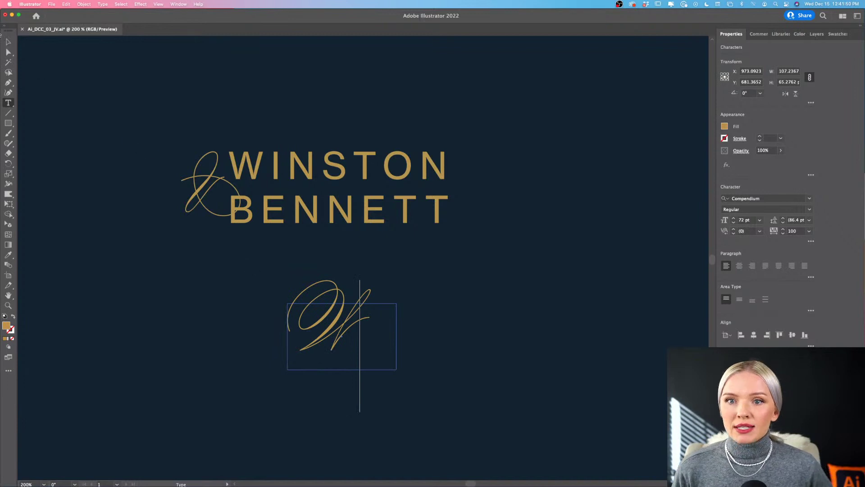
key(Escape)
click(360, 358)
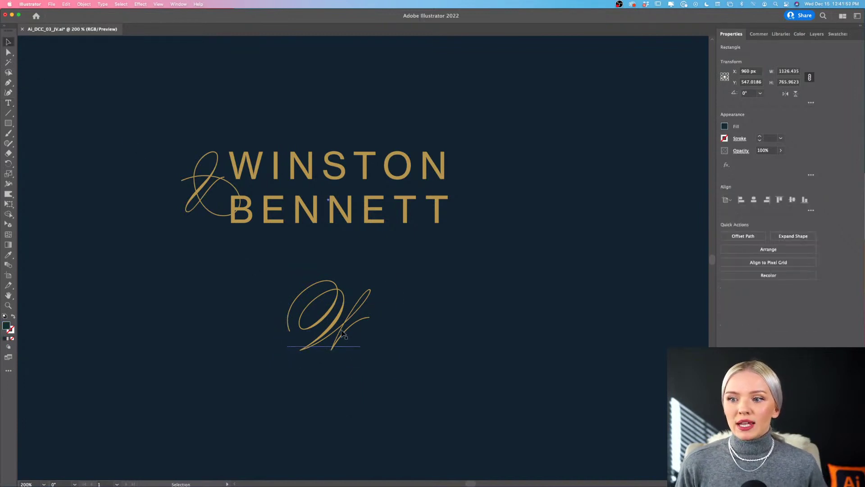
scroll(345, 334, down, 3)
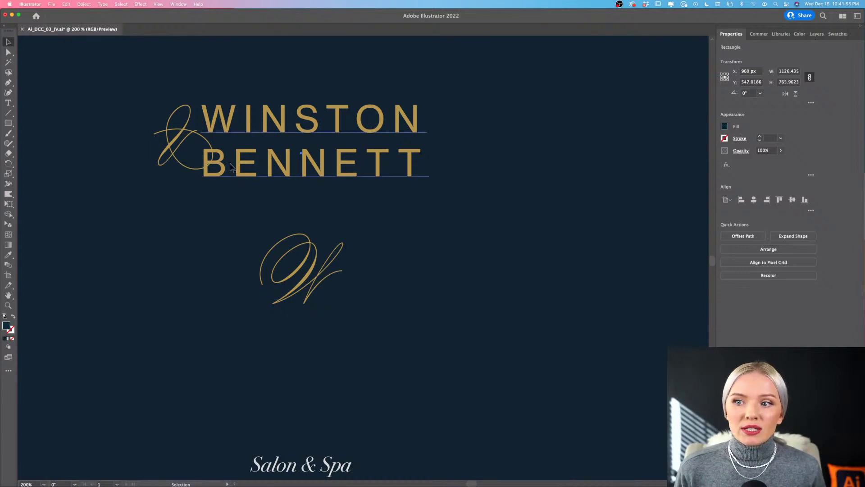
Reposition the script W below the logo at about X 967, Y 671 px.
scroll(345, 226, left, 1)
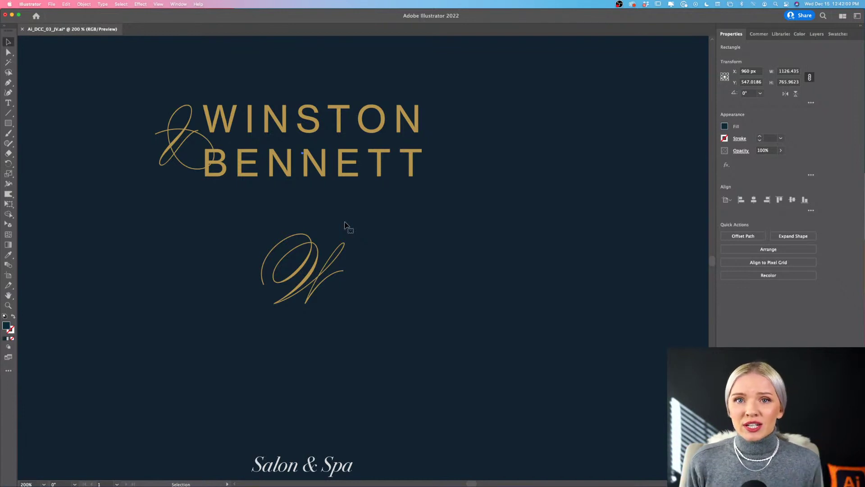
click(327, 270)
drag(323, 272, 347, 267)
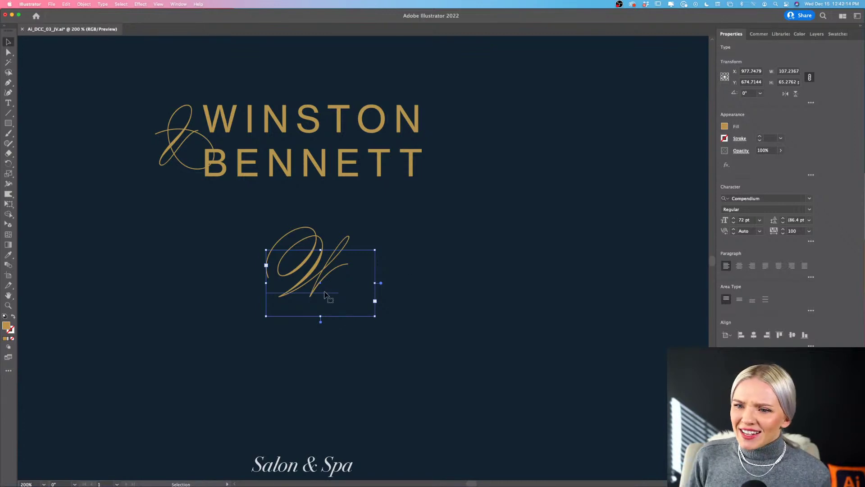
drag(314, 291, 303, 287)
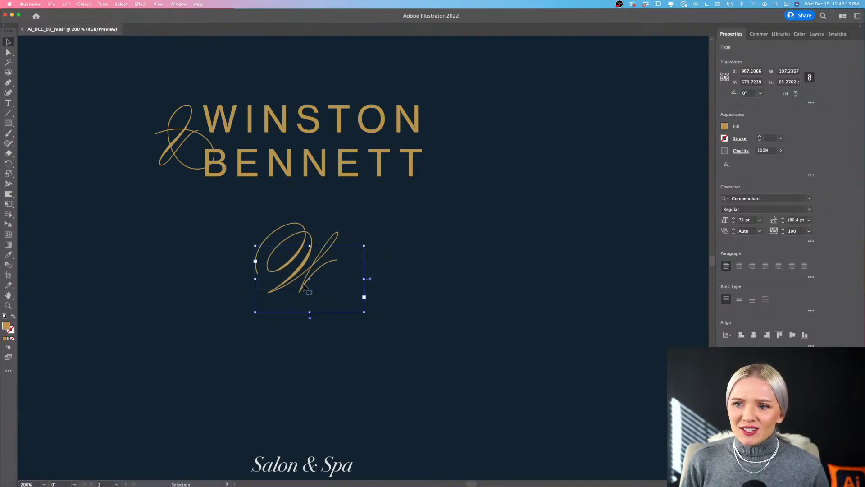
click(387, 280)
Duplicate the WINSTON BENNETT text beside the script W at about X 1253, Y 661 px.
scroll(390, 282, right, 5)
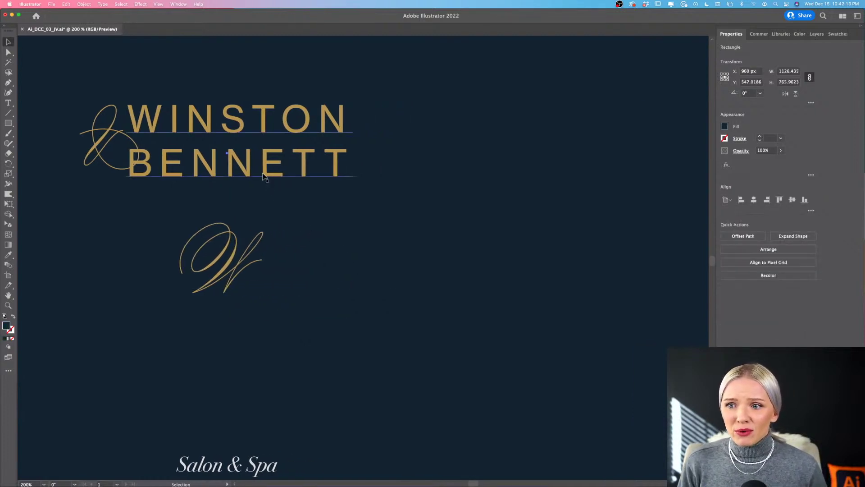
drag(264, 176, 404, 293)
click(233, 351)
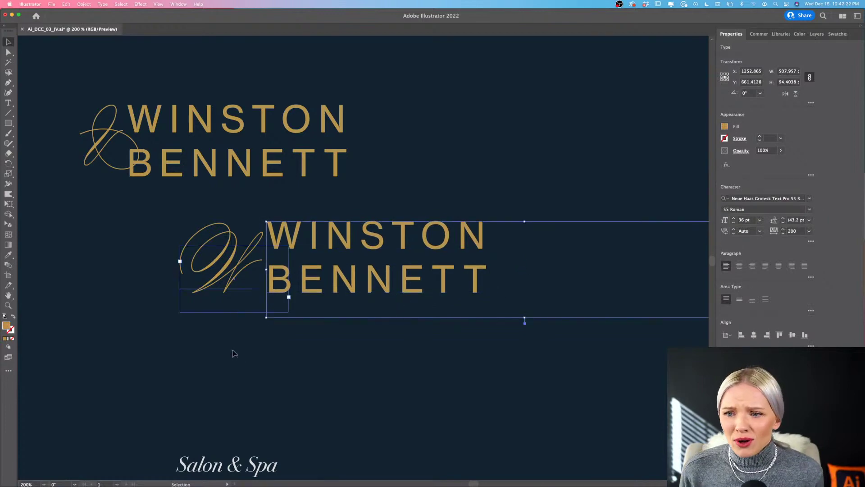
Draw a horizontal line about 237 px long from the script W's tail, running between the duplicated WINSTON and BENNETT.
scroll(352, 288, up, 2)
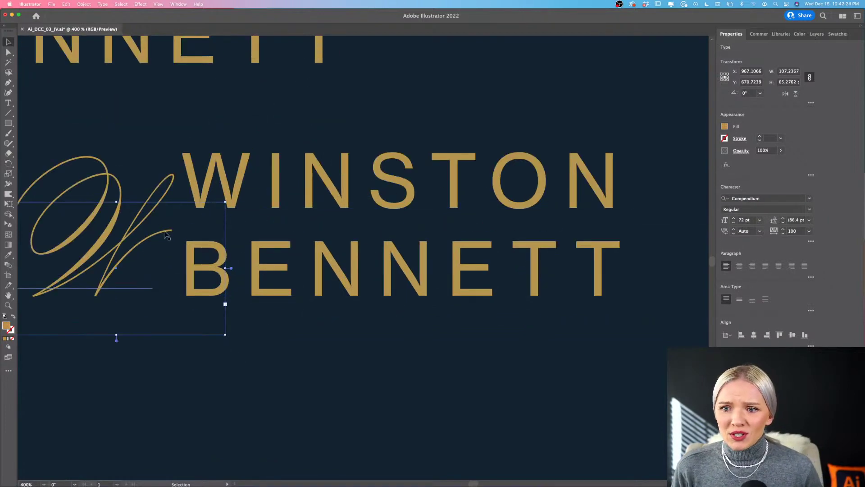
scroll(375, 213, left, 1)
scroll(375, 213, down, 1)
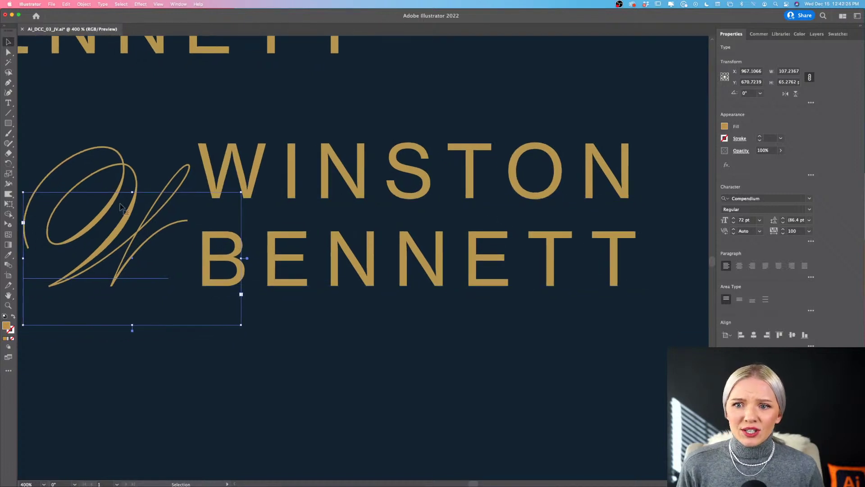
scroll(133, 205, down, 1)
click(386, 330)
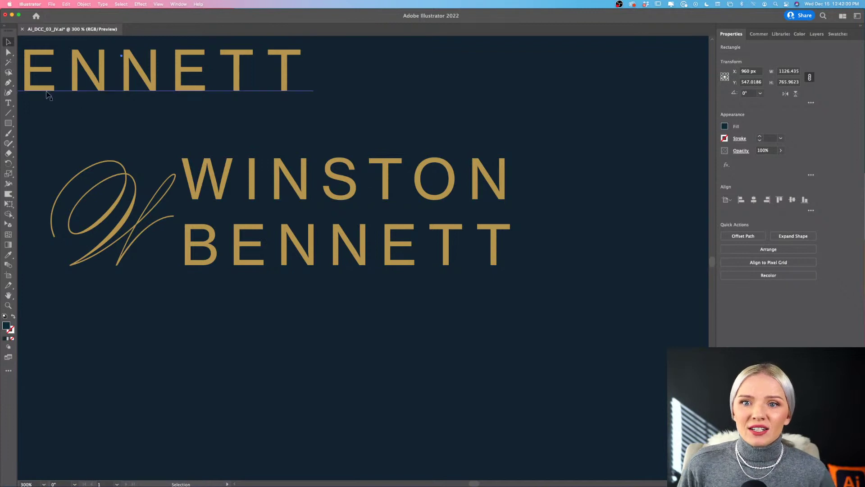
click(8, 113)
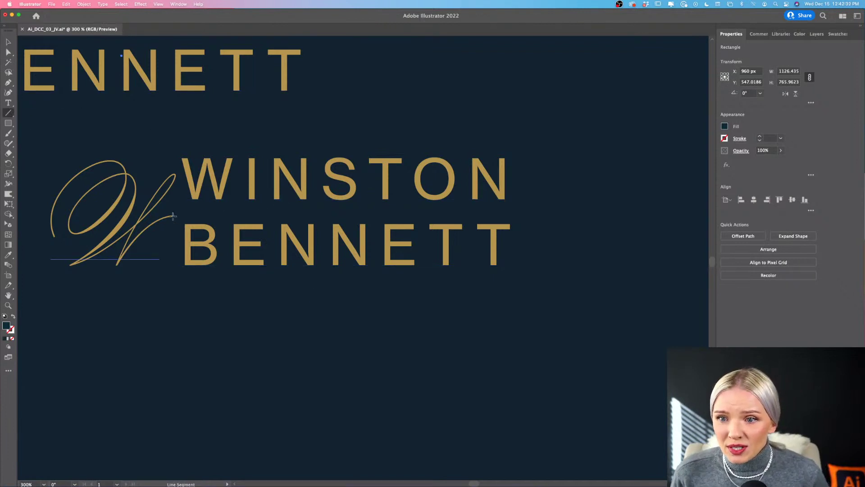
drag(174, 215, 534, 216)
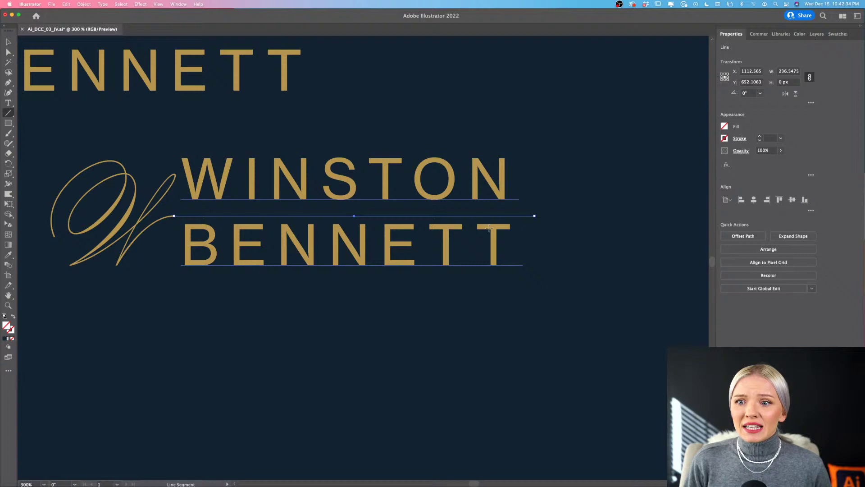
Set the new line's stroke colour to white, hex ffffff.
double_click(13, 332)
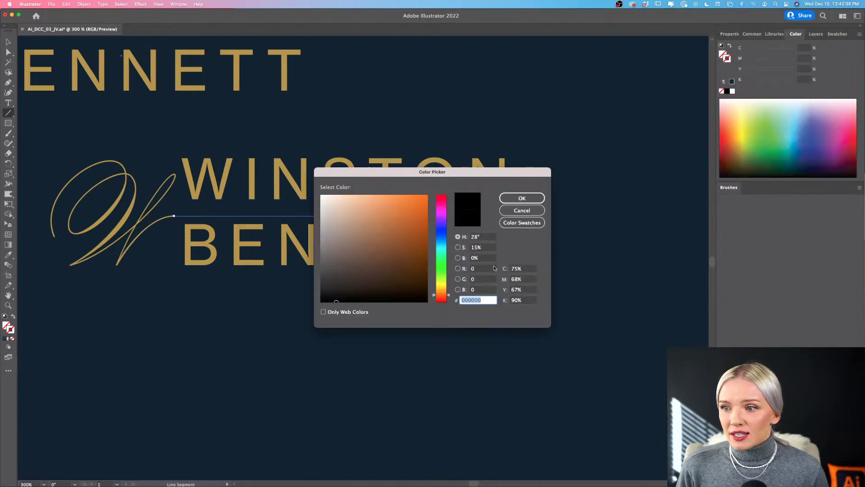
text(ffffff)
click(521, 199)
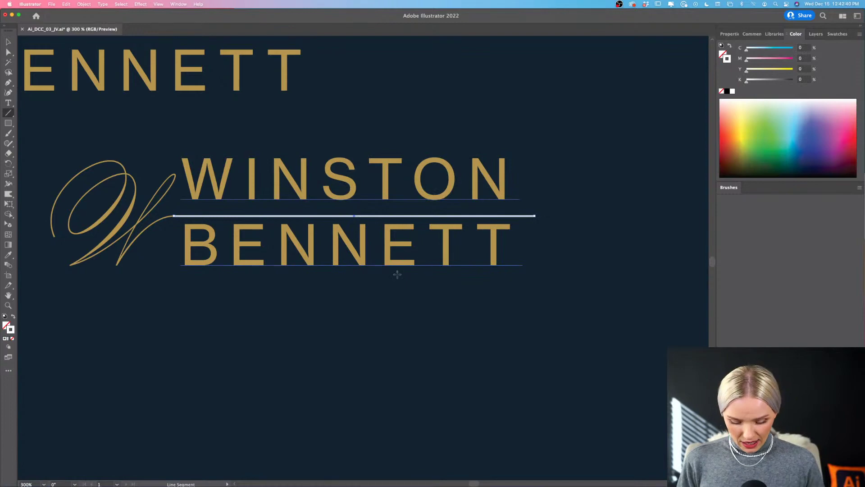
Sample the gold of the BENNETT lettering with the Eyedropper and apply it to the line as stroke, with no fill.
key(i)
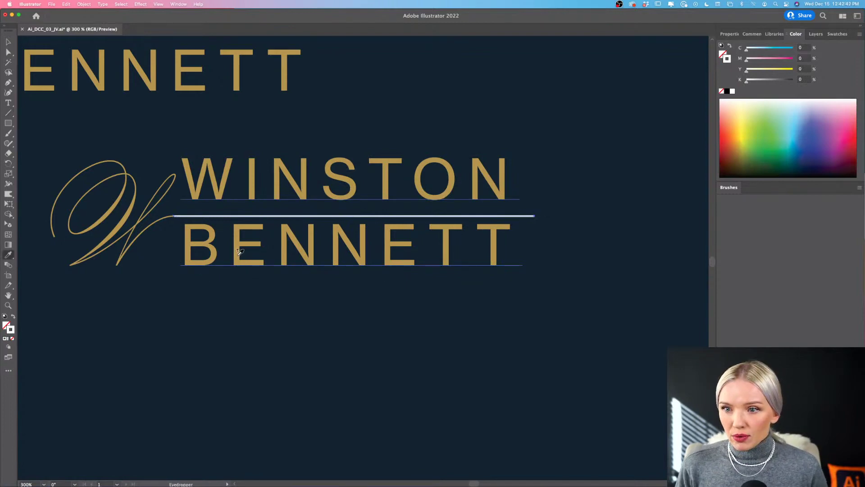
click(239, 251)
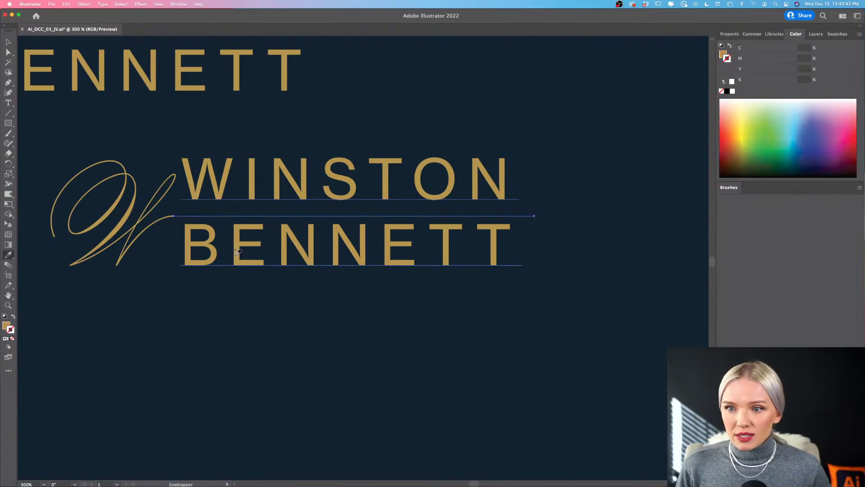
click(13, 317)
Try a 0.5 pt stroke on the line and set its weight to 0.75 pt to match the W's tail.
scroll(165, 216, up, 5)
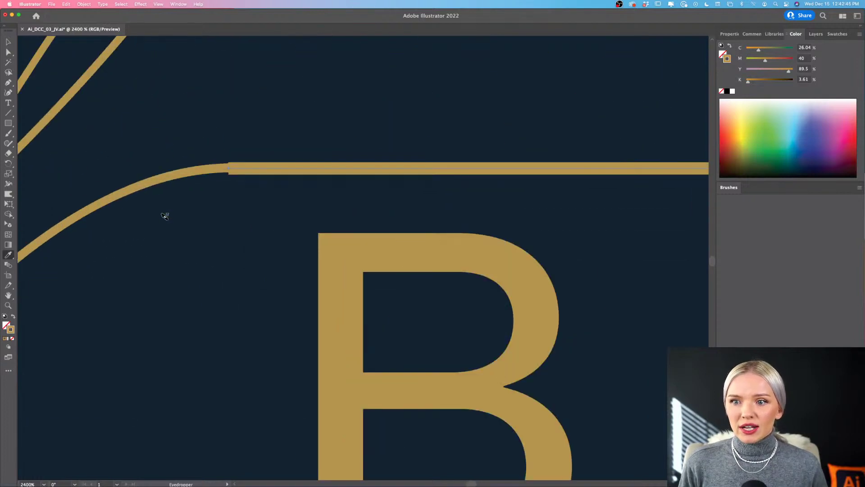
click(732, 34)
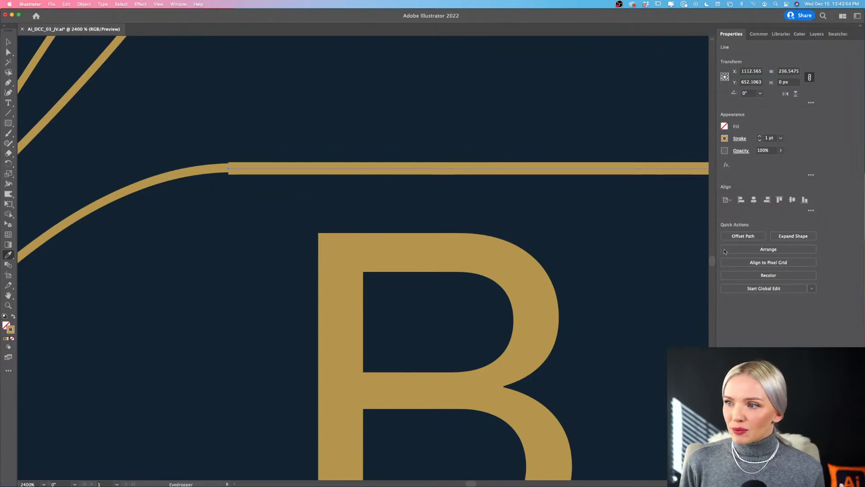
click(781, 138)
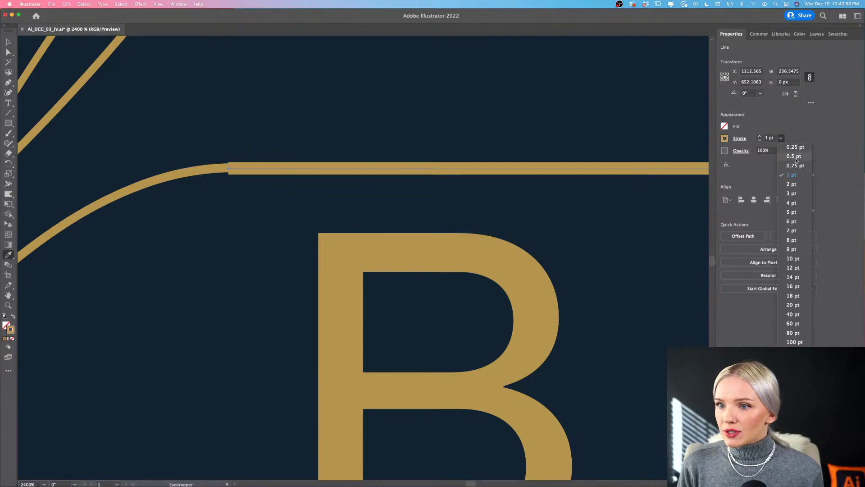
click(793, 157)
click(780, 138)
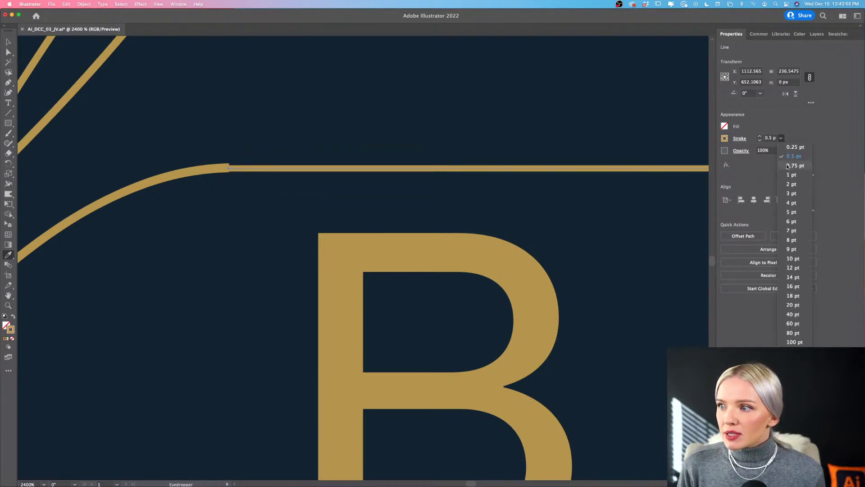
click(788, 165)
Examine where the line meets the W's tail and review the W logo variation on the whole flyer.
click(8, 42)
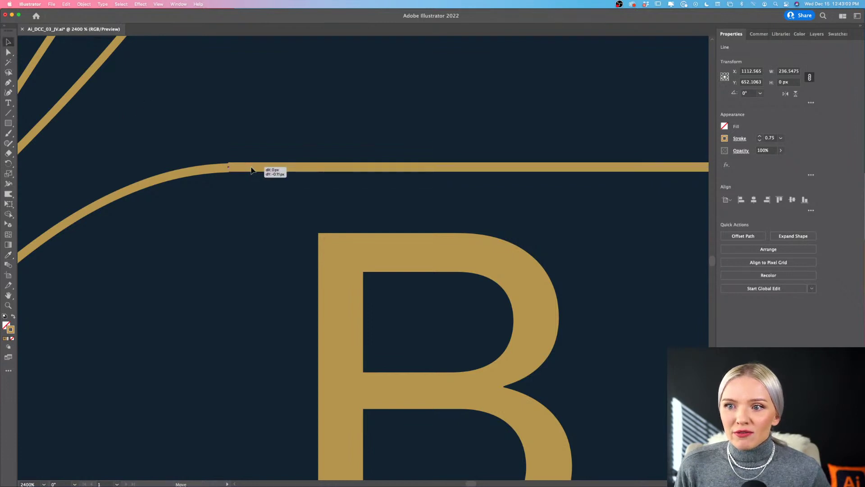
scroll(225, 168, up, 5)
scroll(225, 168, down, 8)
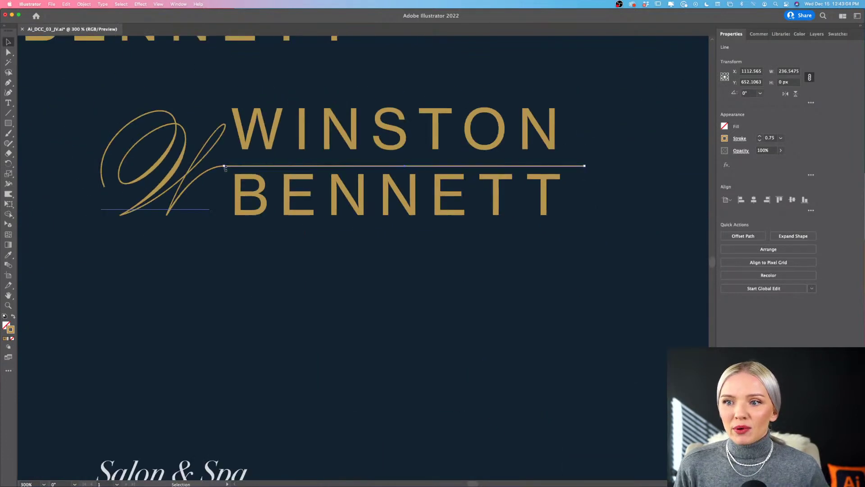
click(414, 292)
scroll(414, 292, up, 2)
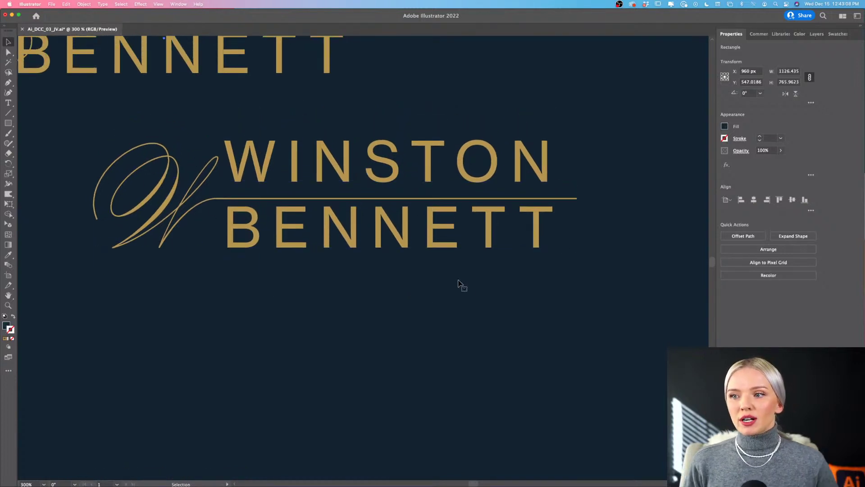
click(421, 199)
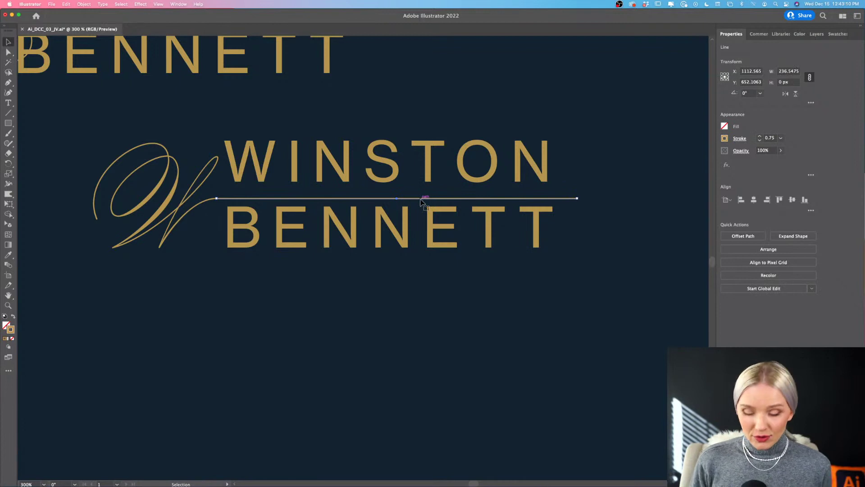
key(super+shift+a)
key(super+minus)
key(super+minus)
key(super+minus)
key(super+minus)
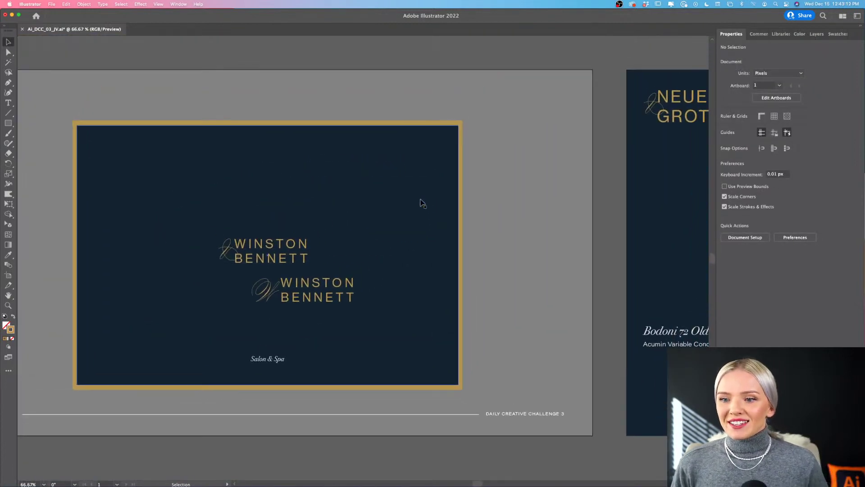
Delete the W logo variation, including the script W, the duplicated WINSTON BENNETT text and the line.
scroll(421, 202, down, 2)
click(285, 264)
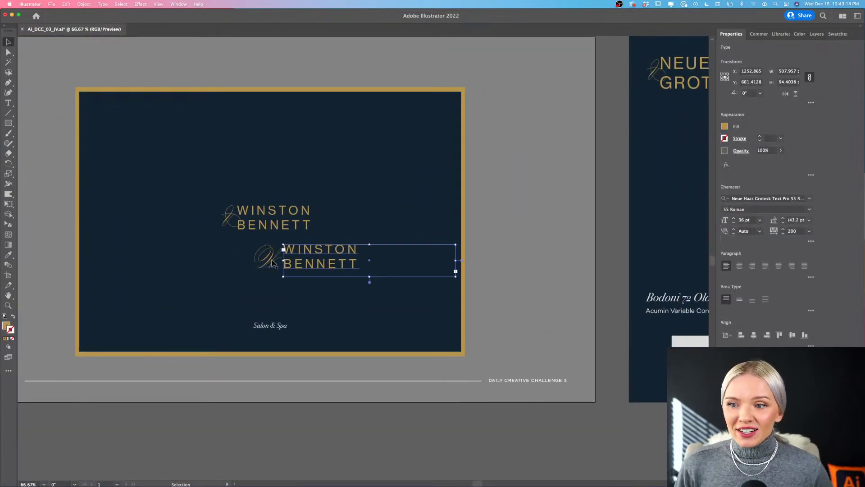
key(Delete)
scroll(272, 262, left, 2)
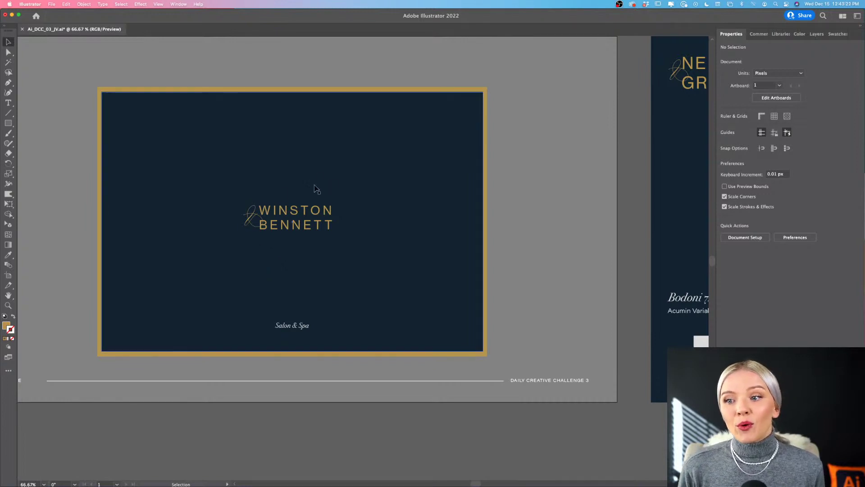
Examine the font samples and the colour palette beside the flyer, including the gold swatch's fill.
scroll(317, 244, right, 10)
scroll(318, 228, right, 5)
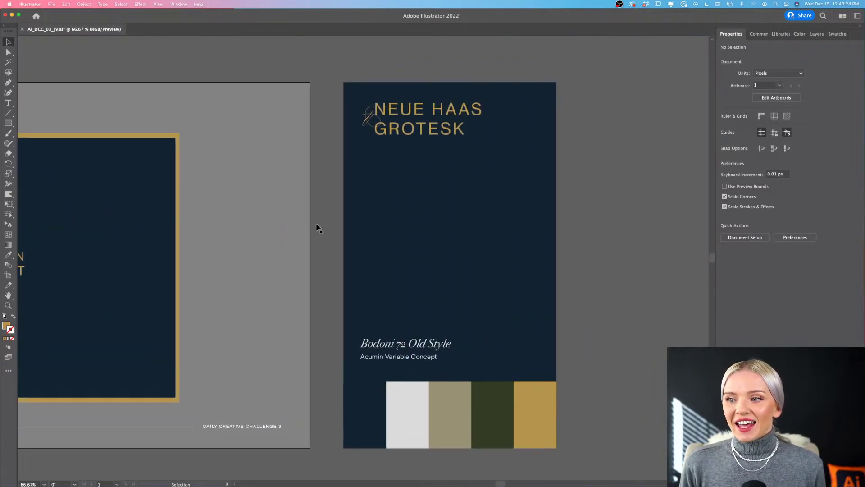
scroll(551, 380, down, 1)
scroll(550, 381, down, 2)
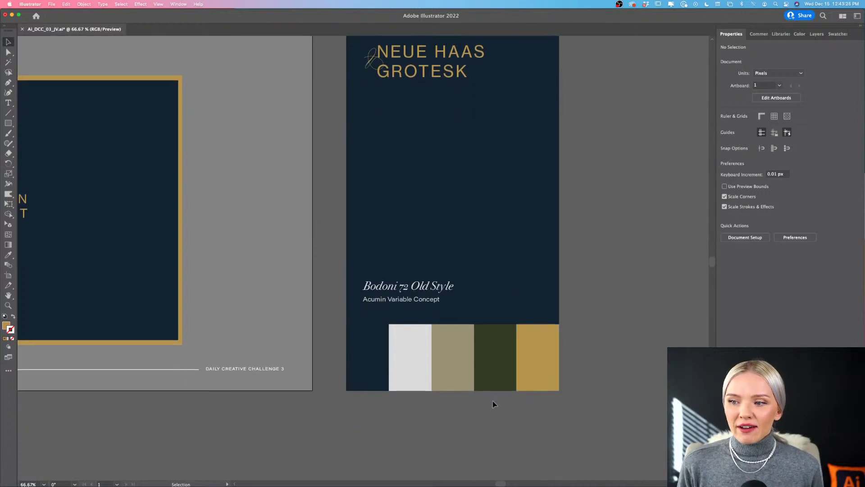
scroll(480, 382, up, 5)
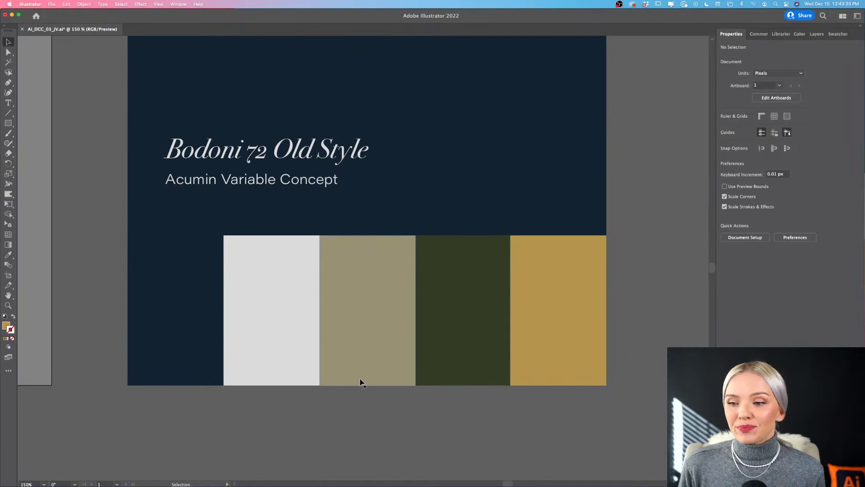
scroll(359, 382, down, 2)
click(535, 334)
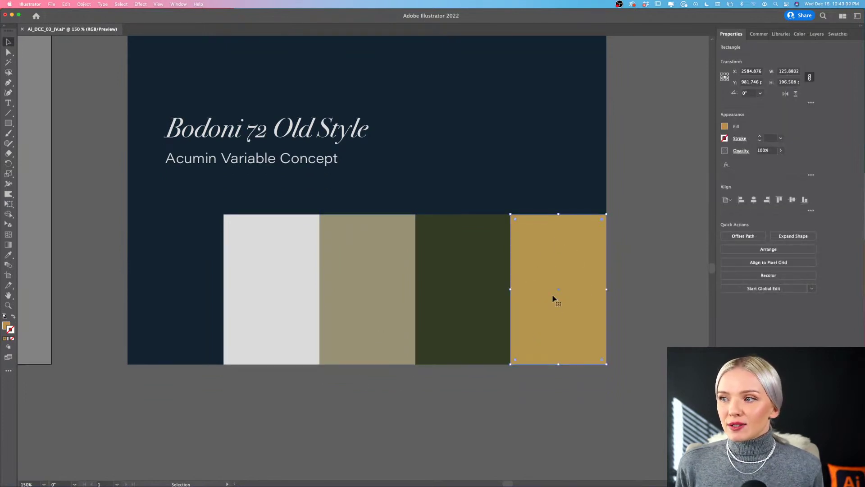
scroll(535, 282, down, 2)
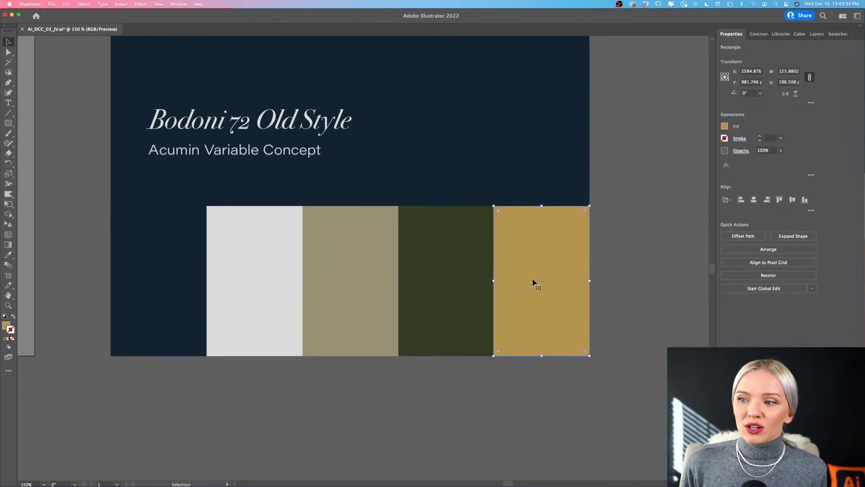
click(537, 355)
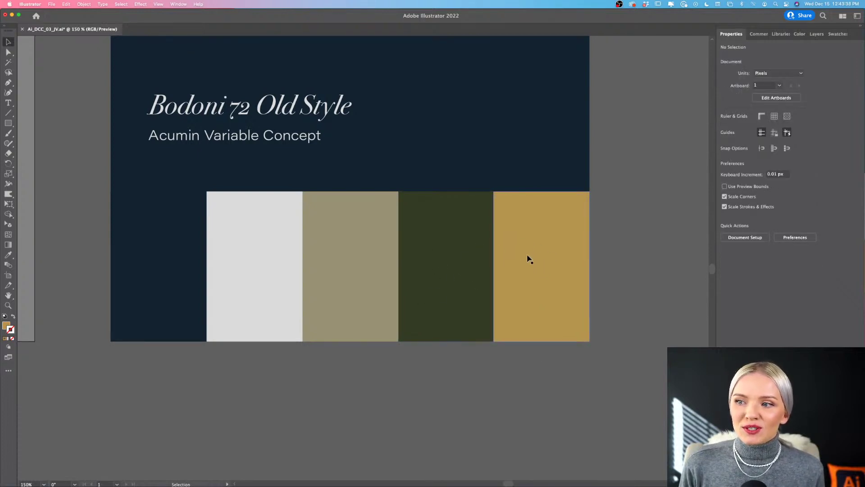
scroll(514, 322, up, 5)
scroll(513, 323, right, 2)
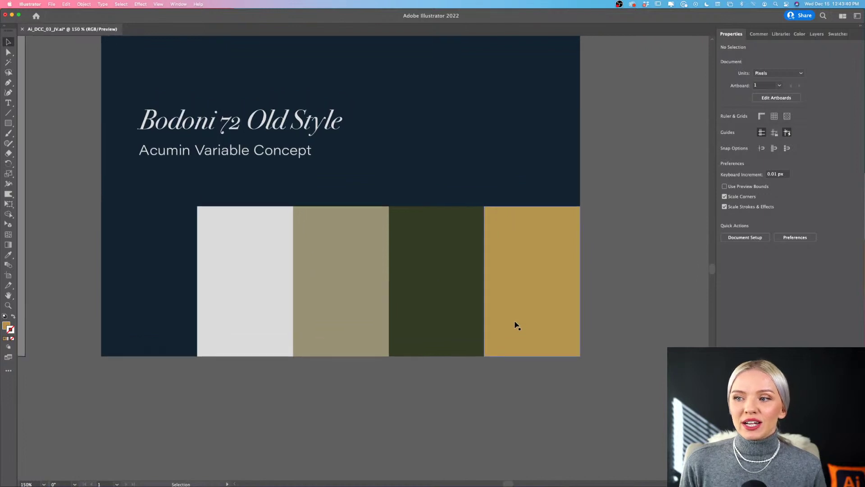
Duplicate the gold swatch onto the navy area above the palette at about X 2470, Y 690 px.
drag(515, 324, 428, 101)
scroll(428, 102, up, 8)
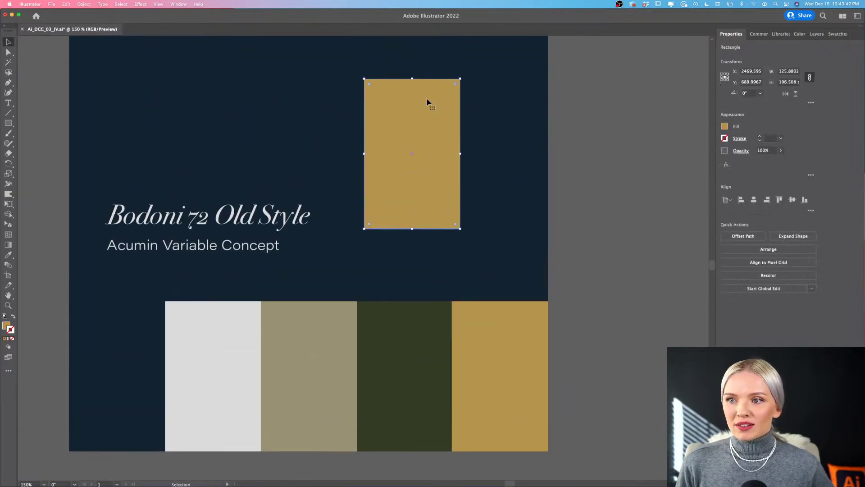
scroll(428, 101, left, 3)
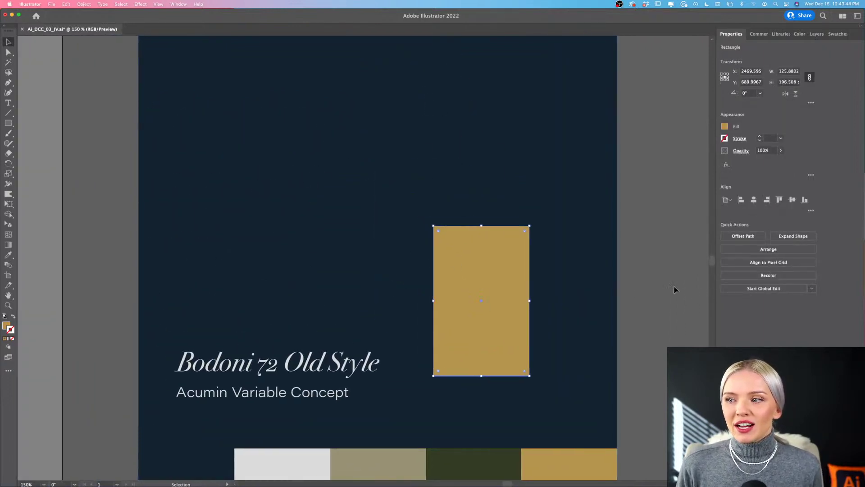
click(673, 289)
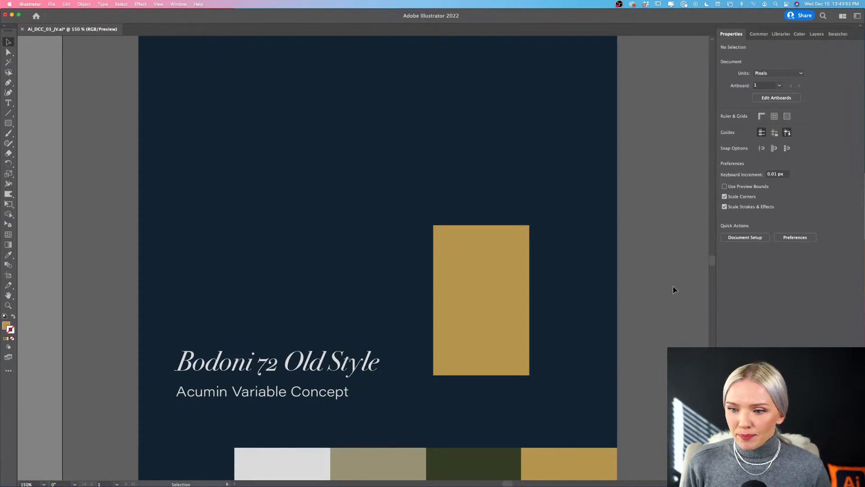
Delete the duplicated gold swatch from the navy area above the colour palette.
scroll(674, 289, down, 3)
scroll(673, 289, down, 2)
scroll(674, 289, left, 2)
scroll(674, 290, up, 2)
scroll(674, 289, right, 1)
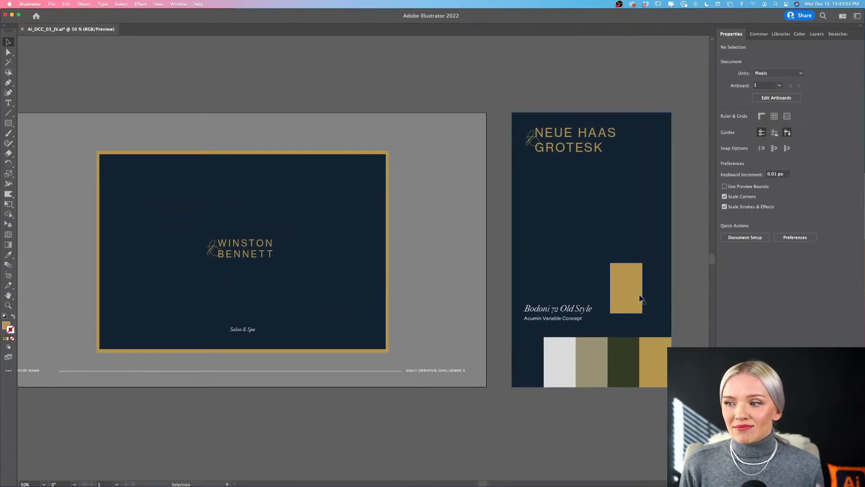
click(639, 297)
key(Delete)
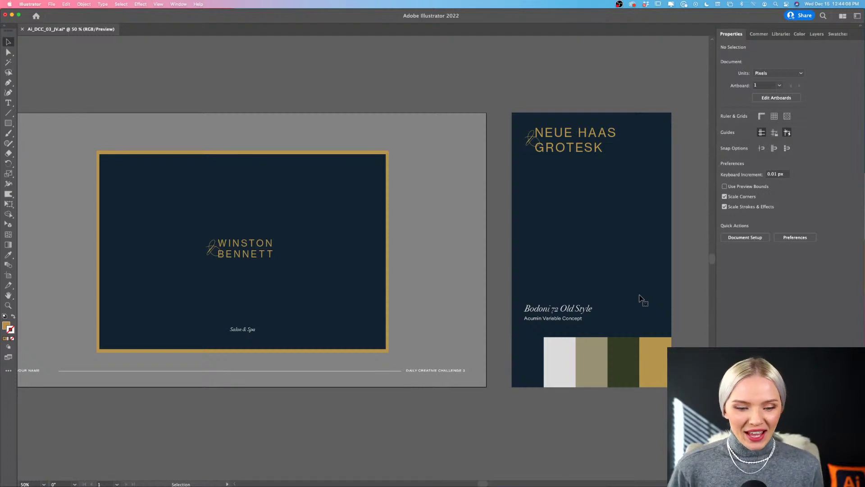
Examine the character settings of the Salon & Spa line, the WINSTON BENNETT text and the script ampersand on the flyer.
scroll(465, 58, left, 3)
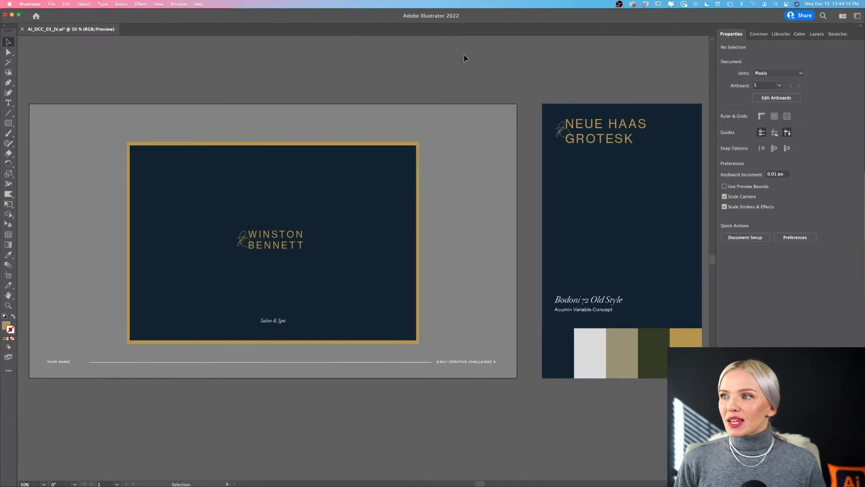
click(266, 323)
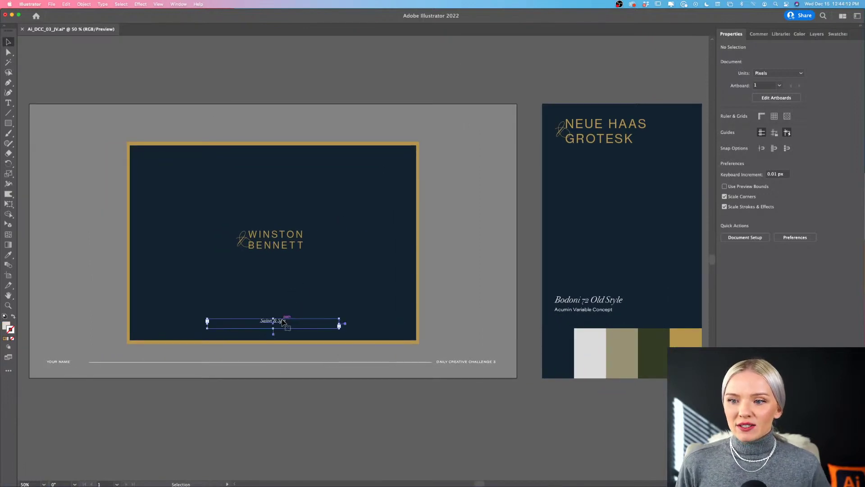
scroll(269, 326, up, 3)
scroll(269, 325, up, 5)
scroll(269, 325, left, 5)
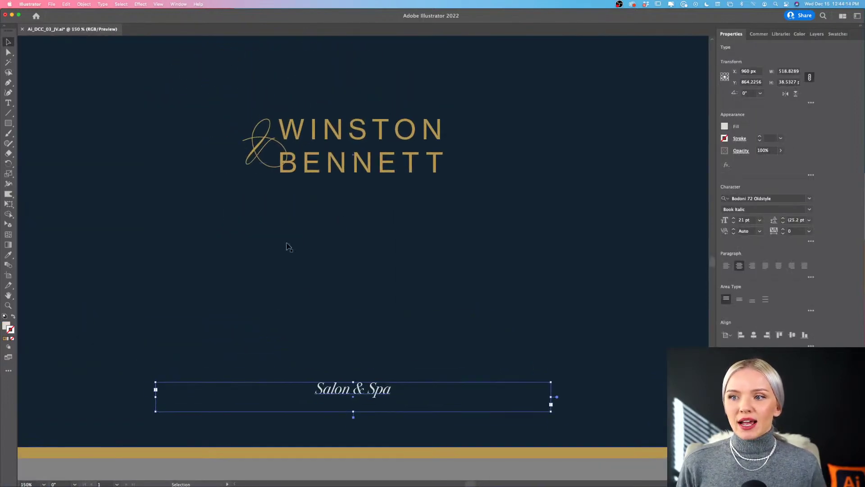
double_click(391, 159)
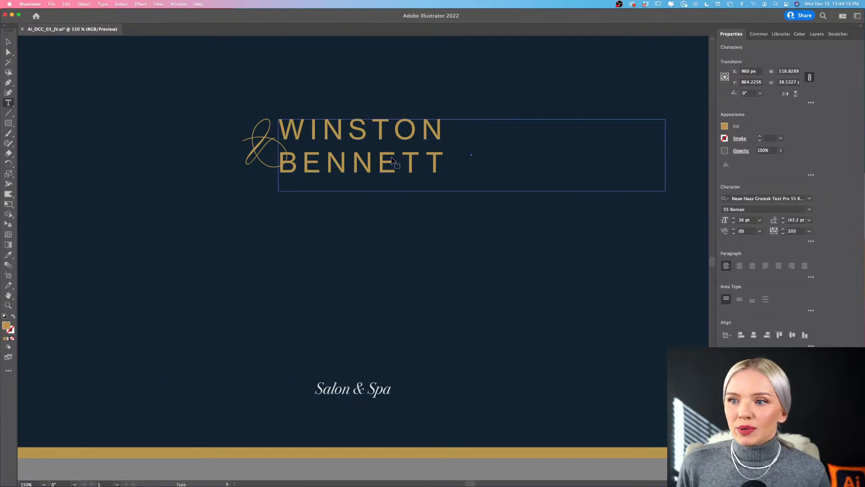
drag(391, 156, 377, 132)
drag(322, 131, 282, 136)
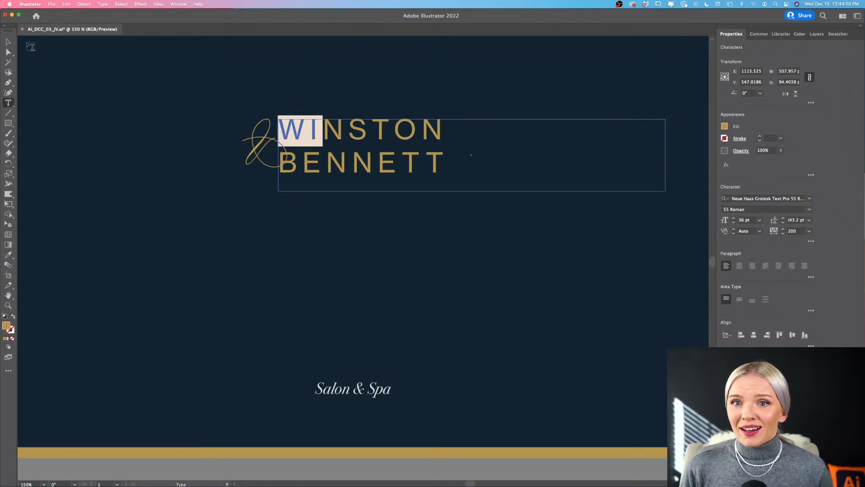
click(8, 42)
click(249, 150)
scroll(250, 150, up, 5)
scroll(251, 151, right, 4)
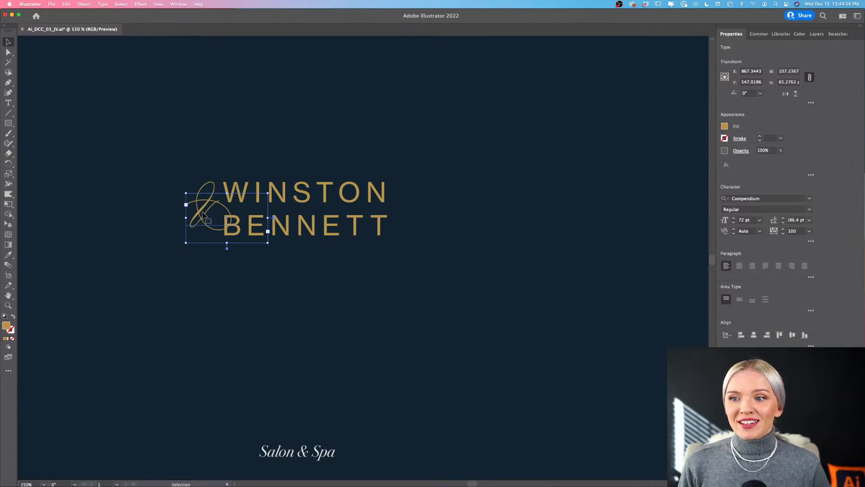
Compare the WINSTON BENNETT logo text's type settings with the NEUE HAAS GROTESK heading sample beside the flyer.
key(super+1)
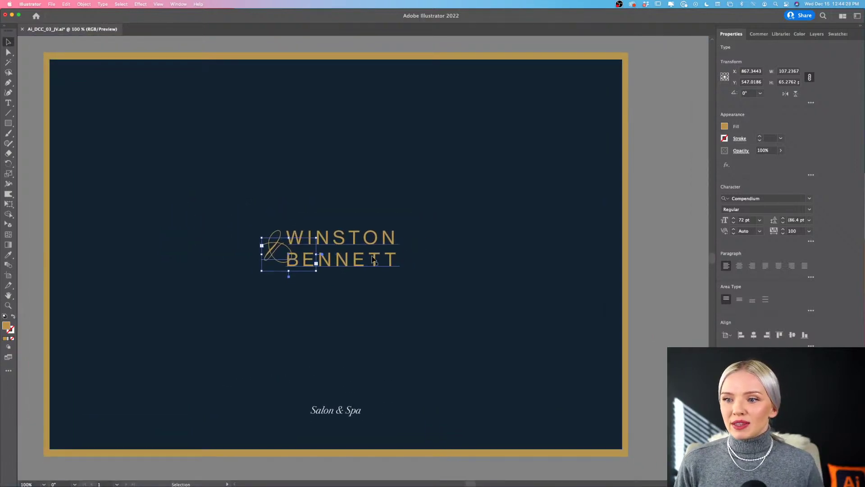
click(372, 259)
scroll(372, 258, down, 2)
scroll(372, 257, right, 3)
scroll(373, 256, right, 5)
scroll(373, 257, up, 2)
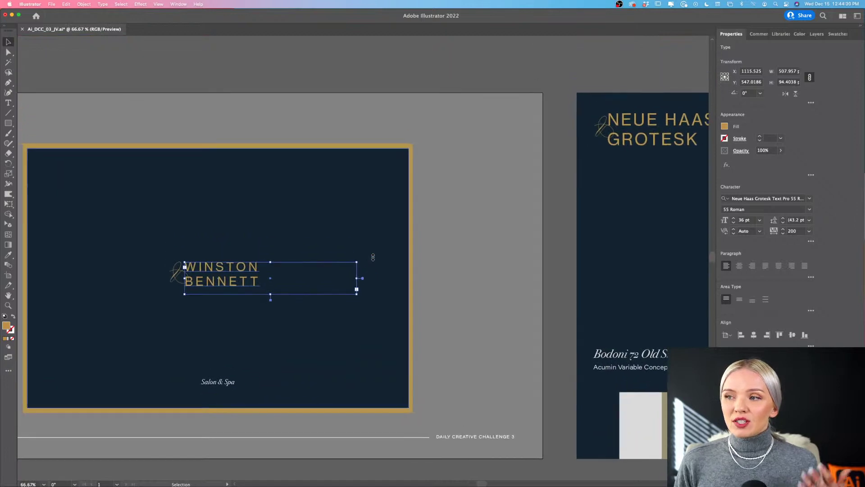
click(559, 133)
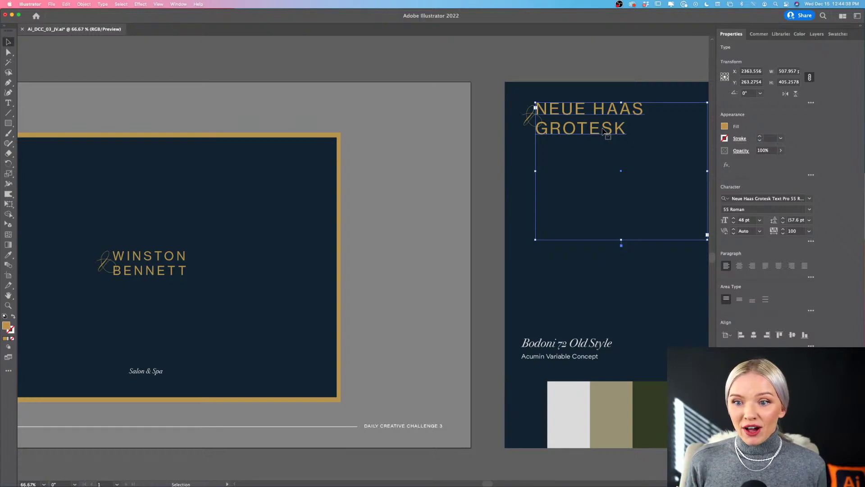
Examine the logo up close, comparing the script ampersand with the sans-serif WINSTON BENNETT text.
scroll(309, 222, up, 5)
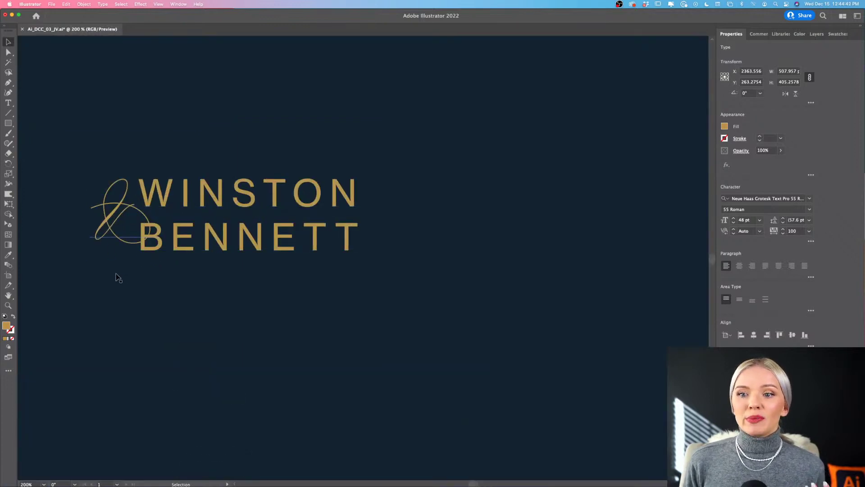
click(108, 235)
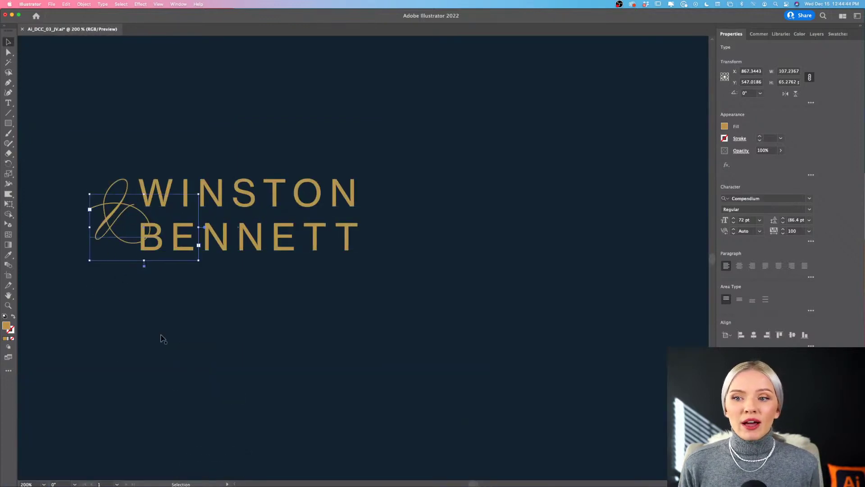
click(179, 325)
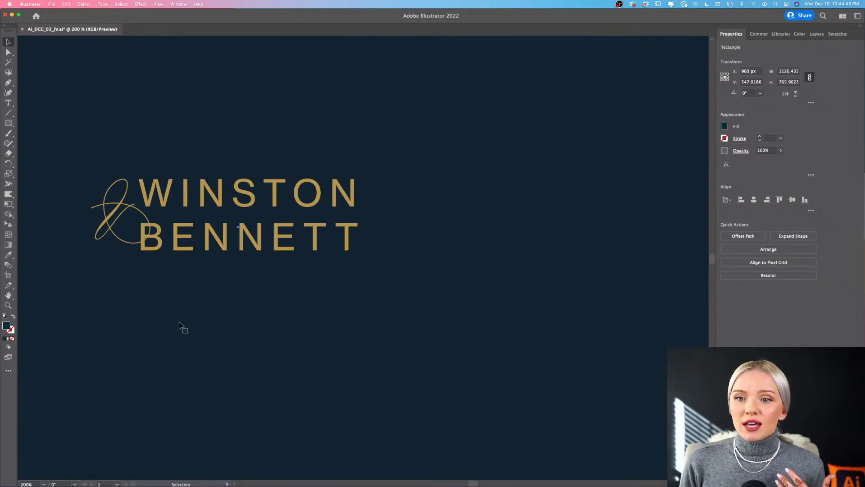
click(115, 222)
click(225, 205)
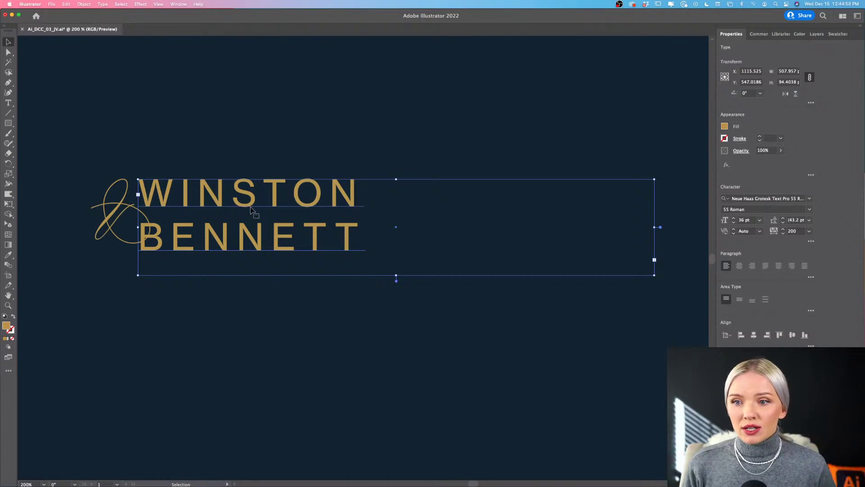
Duplicate the WINSTON BENNETT text straight below the original, at about Y 664 px.
scroll(254, 250, down, 4)
click(280, 192)
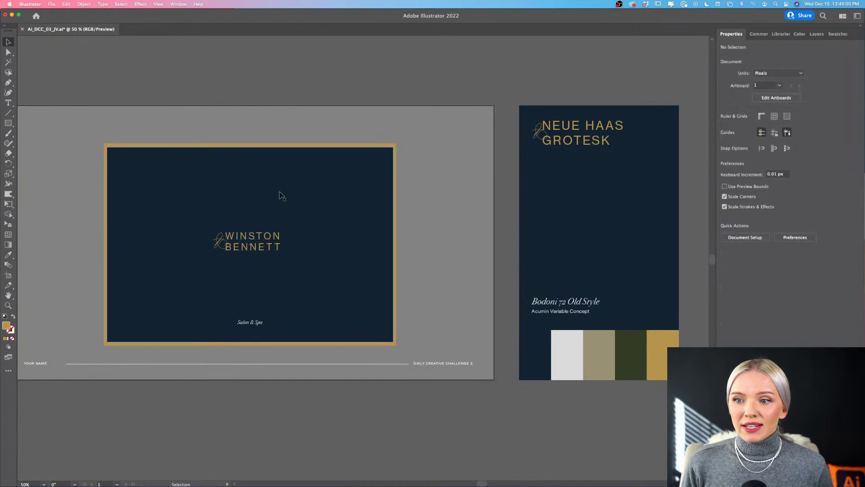
click(264, 252)
drag(264, 252, 263, 281)
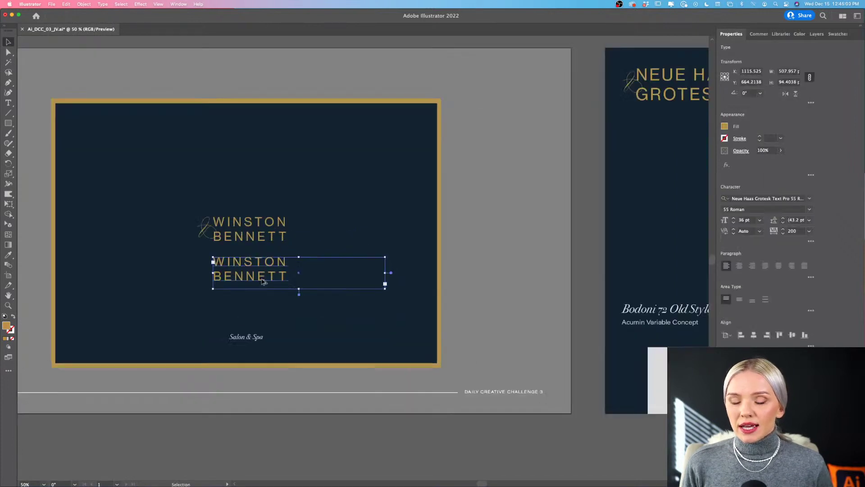
Set the font of the lower WINSTON BENNETT copy to Idealist Regular.
scroll(264, 282, up, 5)
scroll(264, 281, left, 2)
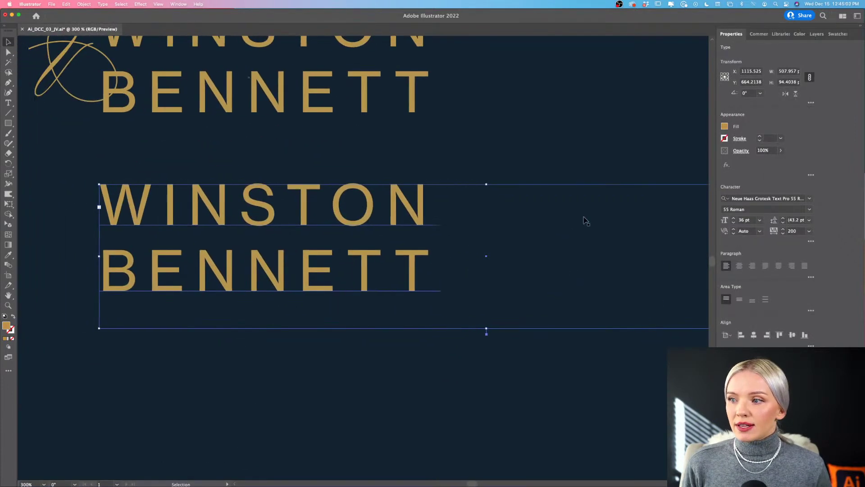
click(810, 199)
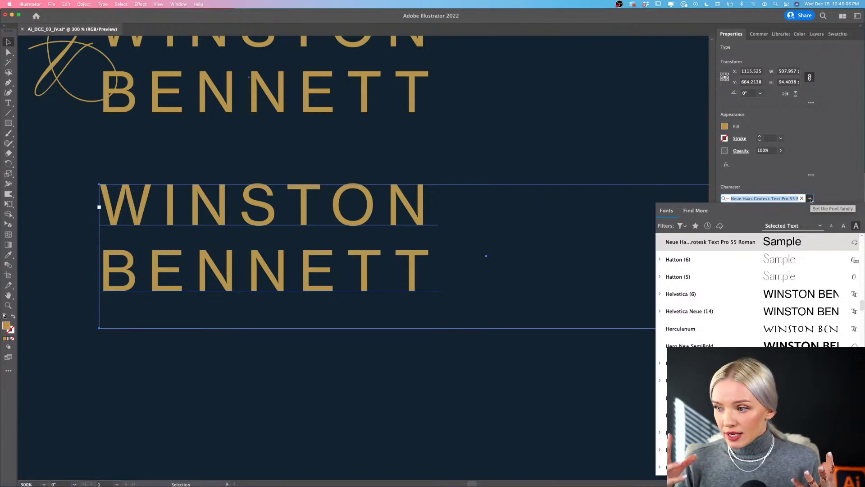
text(Idealist)
key(Return)
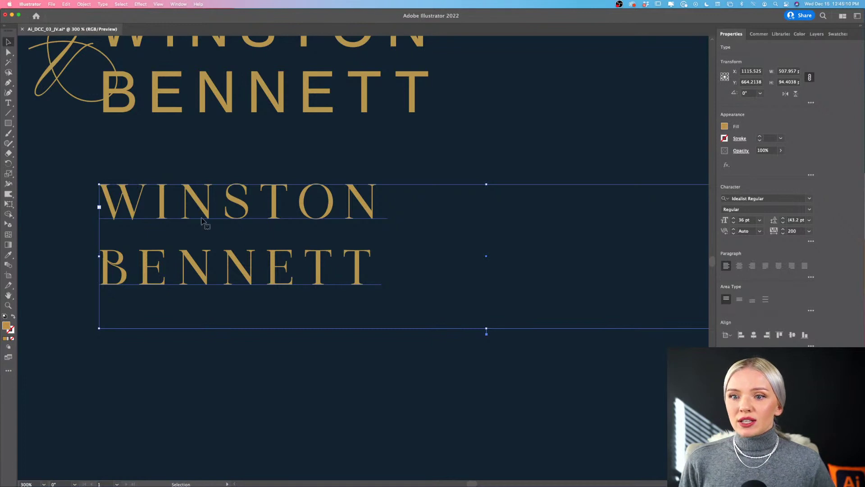
Move the Idealist WINSTON BENNETT copy up close beneath the sans-serif text, to about X 1119, Y 630 px.
scroll(207, 222, up, 2)
scroll(207, 223, left, 1)
drag(205, 224, 232, 172)
Draw a circle about 13.7 px wide around the upper-left corner of the sans-serif BENNETT's first N, with a gold outline and no fill.
scroll(231, 172, up, 3)
scroll(210, 173, up, 5)
scroll(210, 173, left, 2)
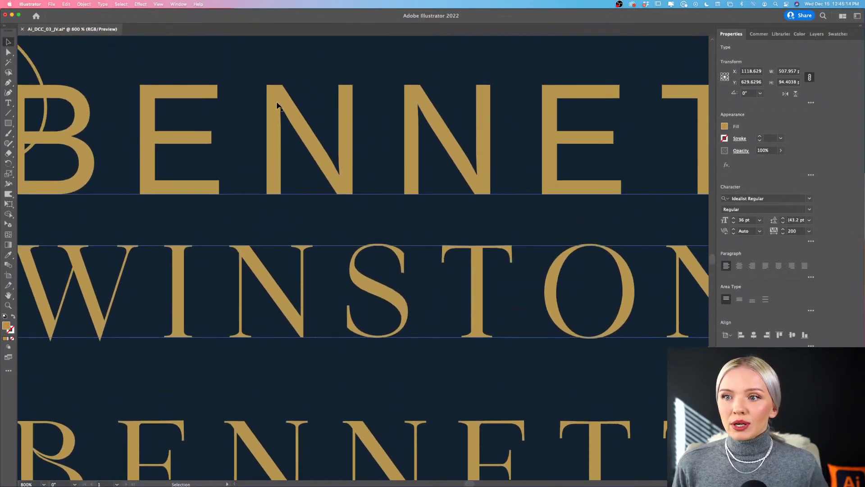
click(194, 215)
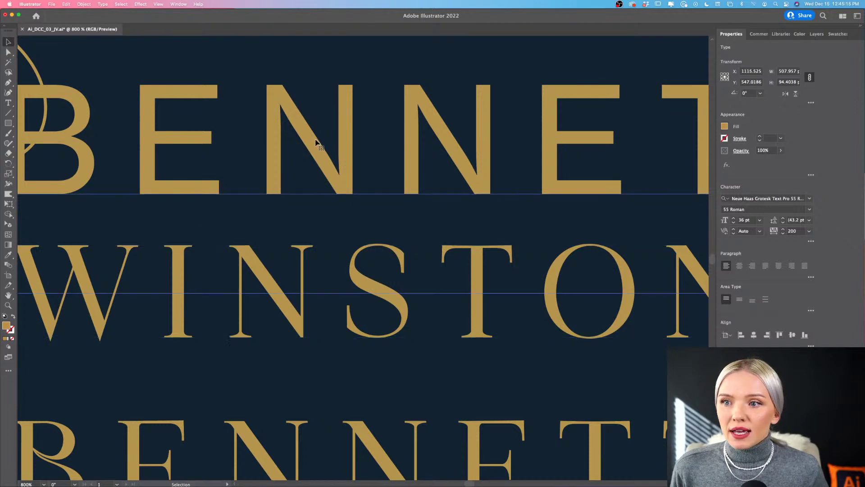
click(8, 123)
drag(7, 124, 47, 142)
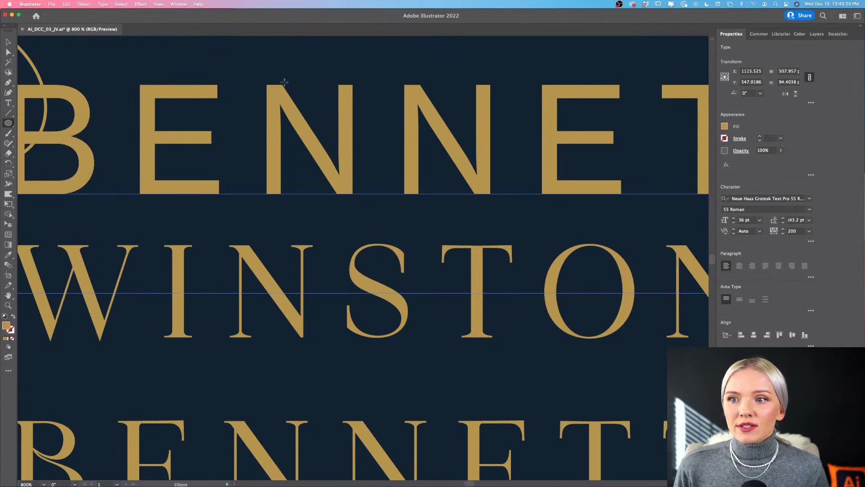
drag(251, 69, 306, 122)
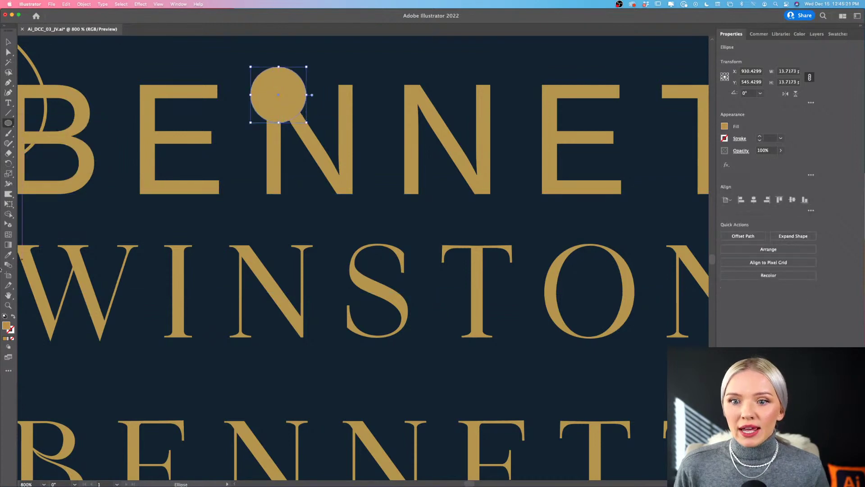
click(13, 316)
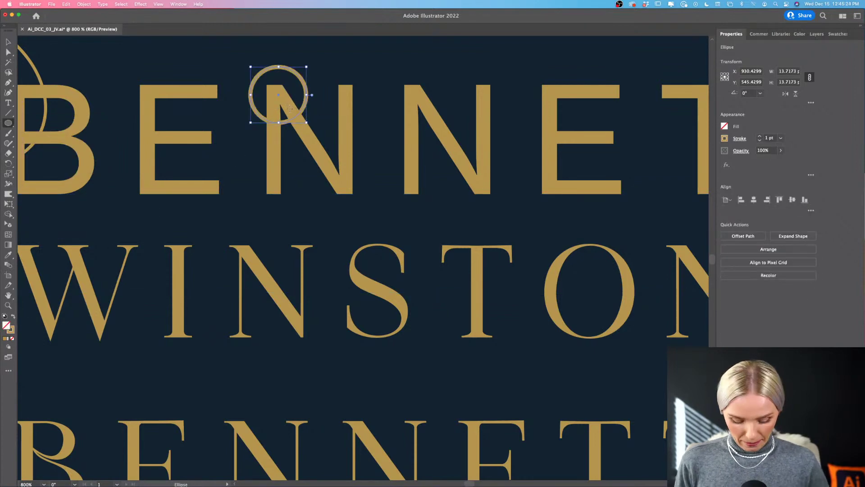
Set the circle's stroke colour to red, FF0000.
key(v)
double_click(11, 330)
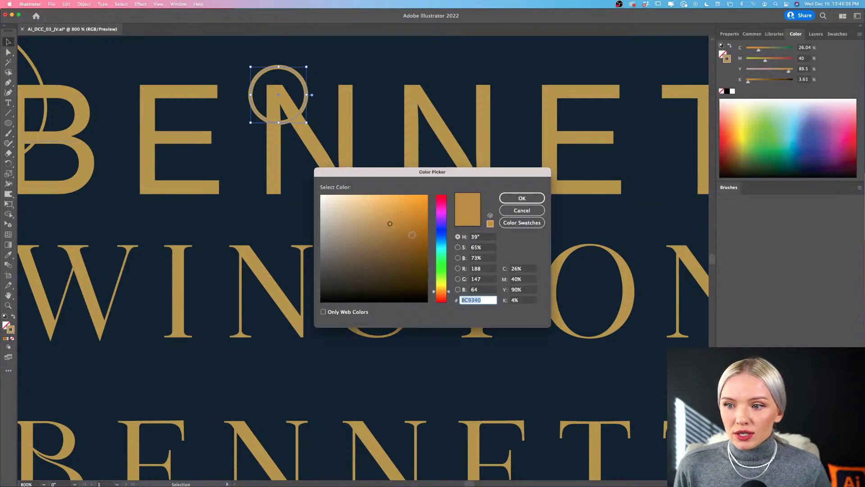
drag(439, 204, 438, 188)
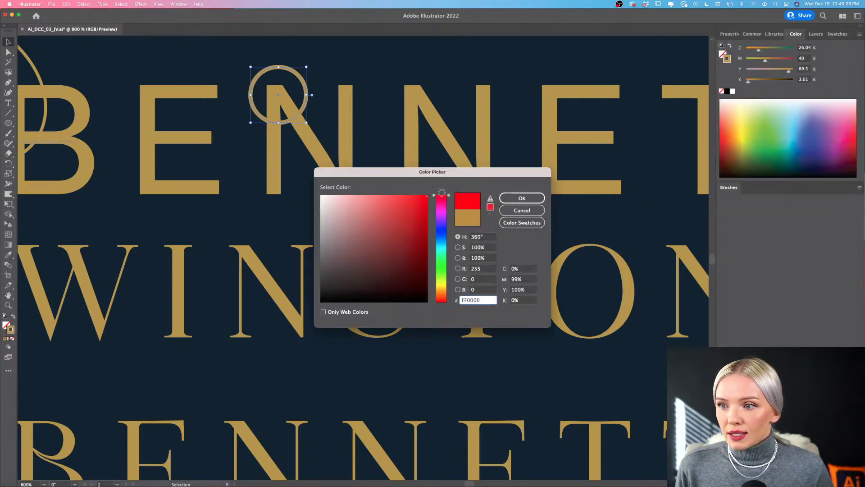
click(521, 198)
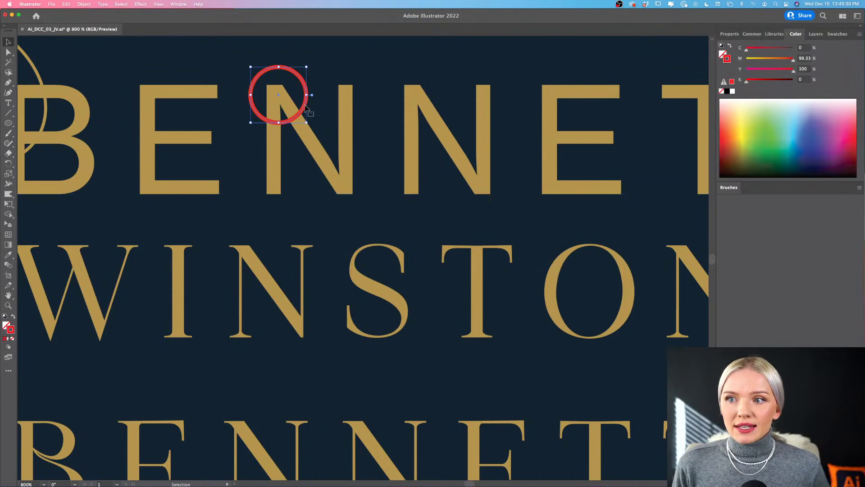
Duplicate the red circle onto the upper-left serif of the N in the Idealist WINSTON, and nudge the original circle slightly up and left.
mouse_move(305, 109)
mouse_down()
mouse_move(212, 255)
mouse_move(276, 257)
mouse_move(269, 260)
mouse_up()
scroll(257, 257, up, 3)
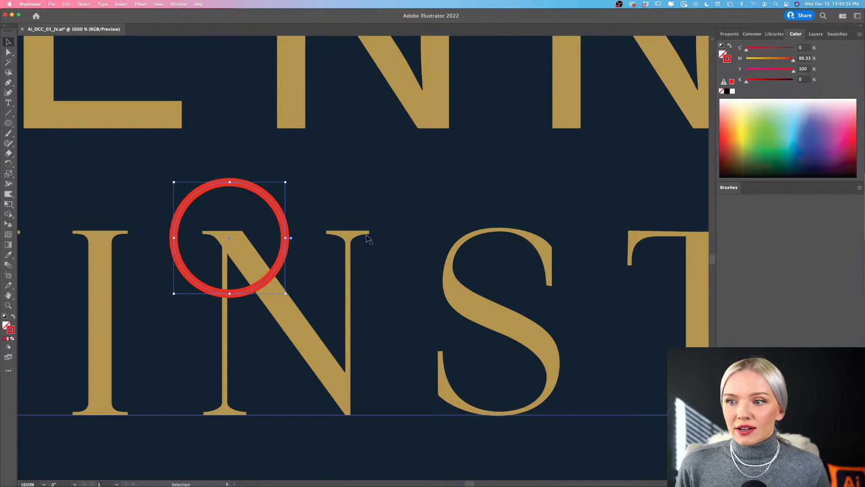
scroll(367, 239, down, 3)
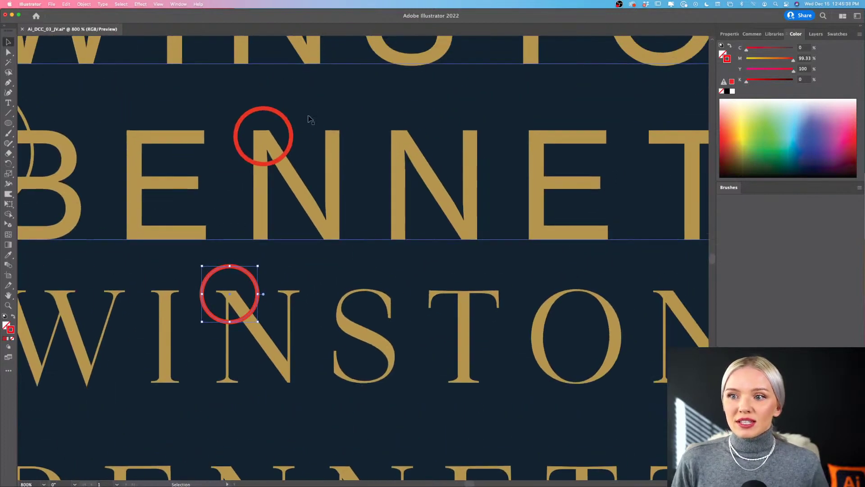
click(291, 143)
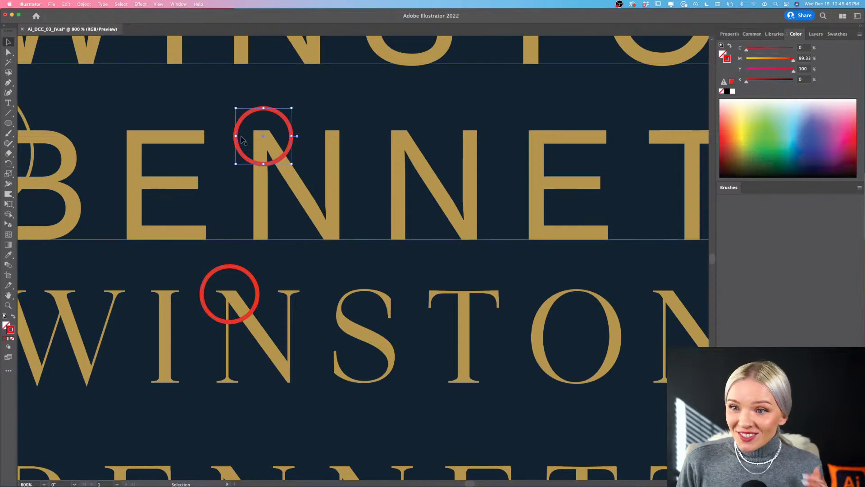
drag(291, 133, 287, 130)
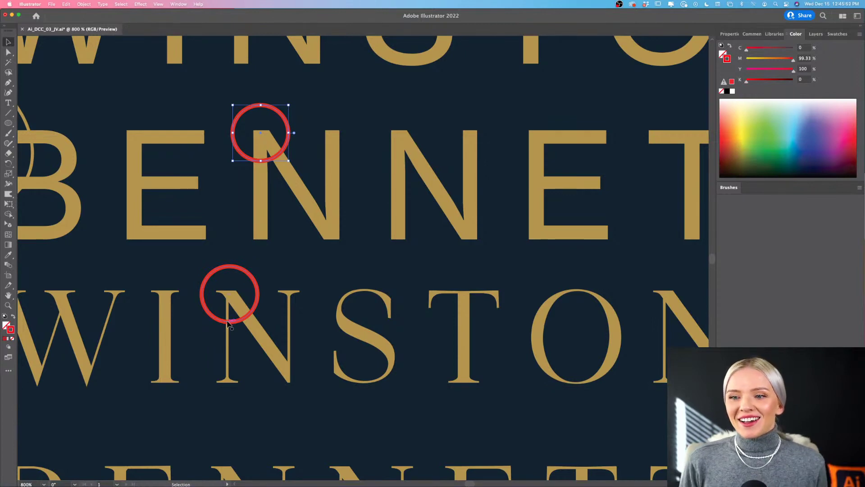
Delete both red circles marking the corners of the N letters.
click(228, 323)
shift+click(277, 159)
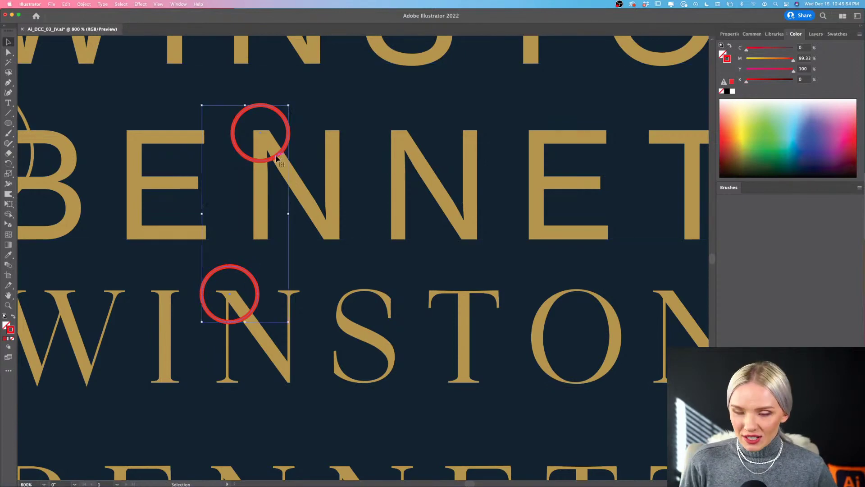
key(Delete)
Move the Idealist WINSTON BENNETT copy slightly down, away from the sans-serif text above it.
alt+scroll(277, 159, down, 5)
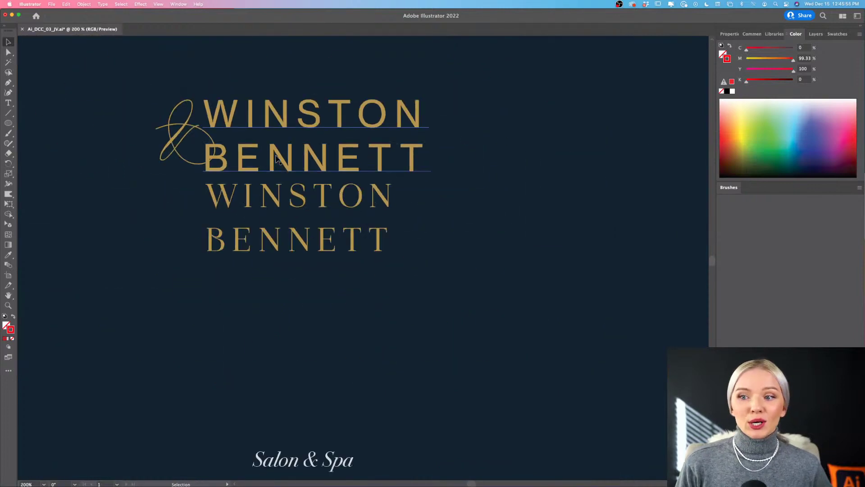
drag(307, 207, 302, 210)
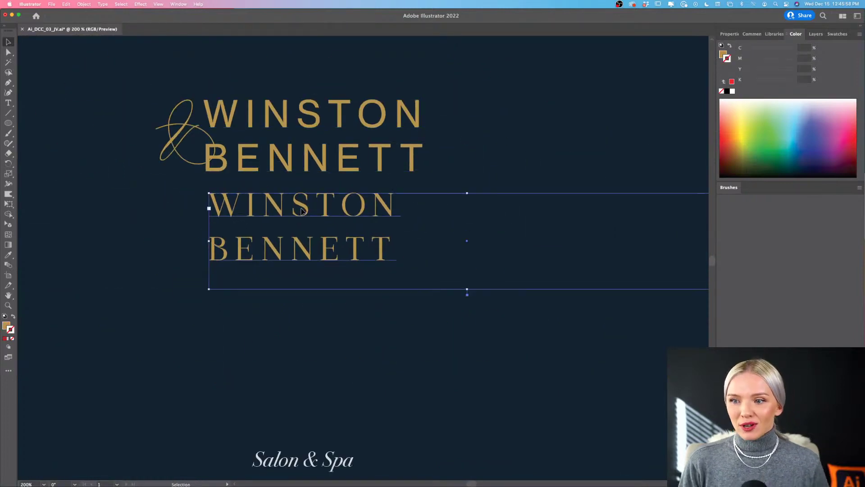
Delete the serif WINSTON BENNETT copy below the sans-serif logo.
key(Delete)
alt+scroll(300, 209, down, 2)
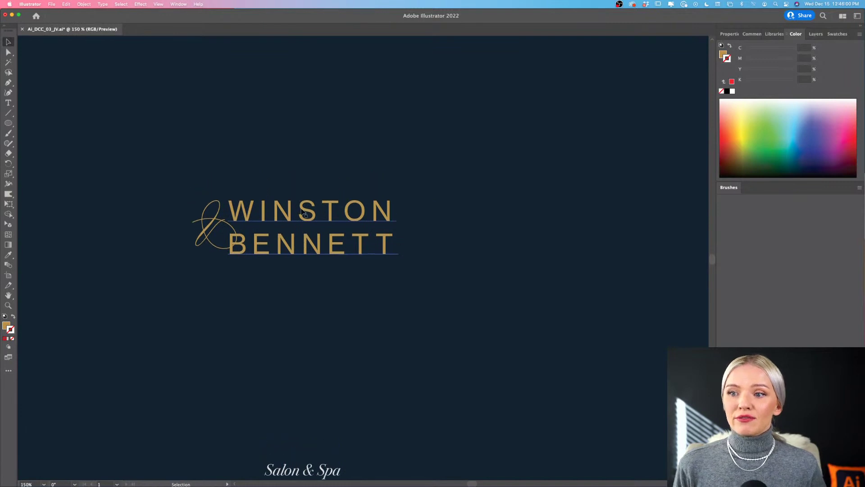
click(203, 237)
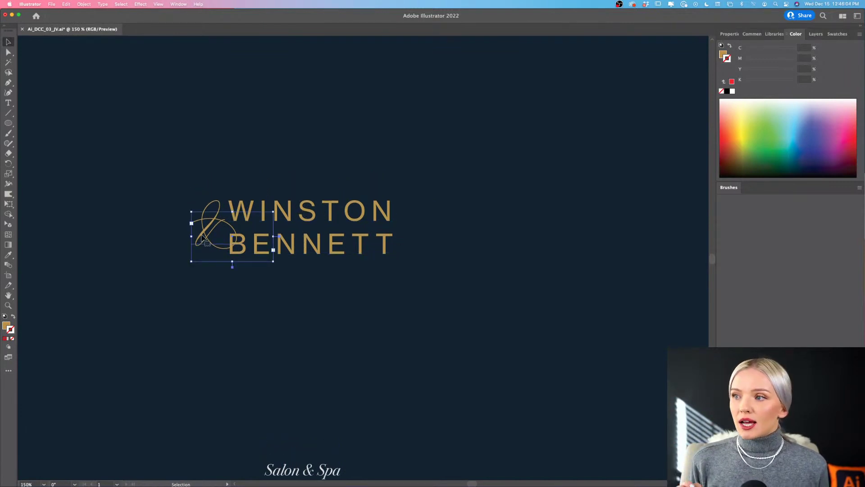
alt+scroll(224, 259, down, 3)
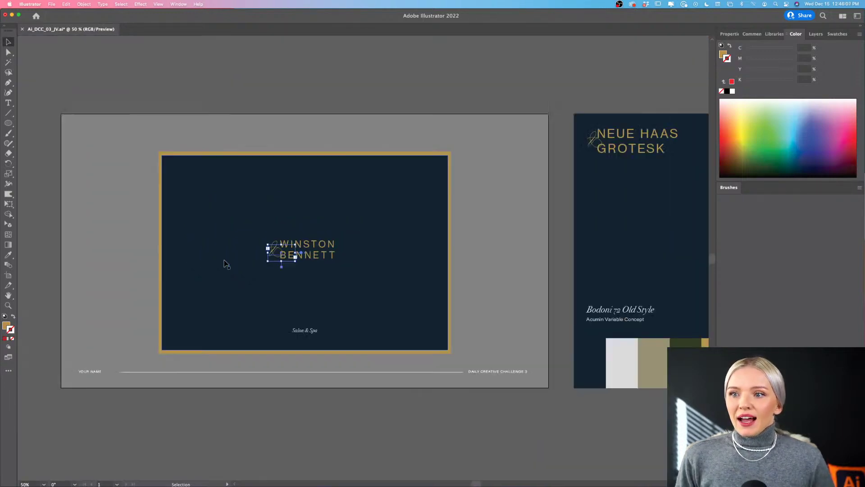
click(264, 94)
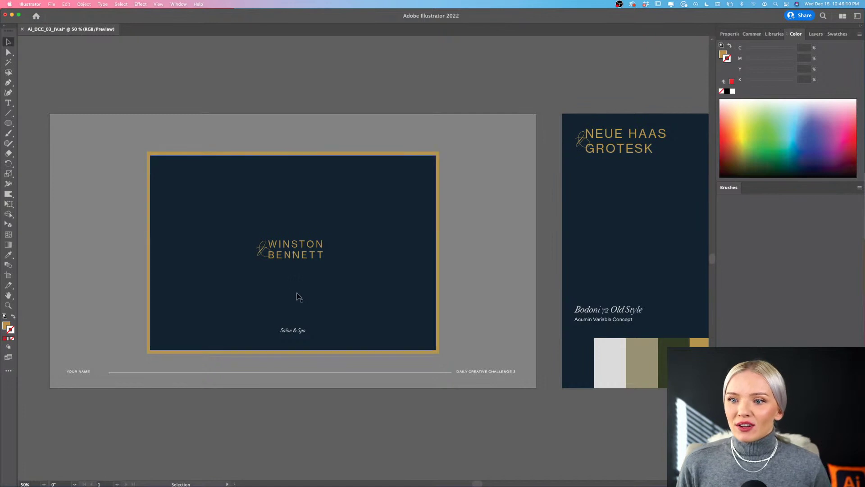
alt+scroll(302, 254, up, 1)
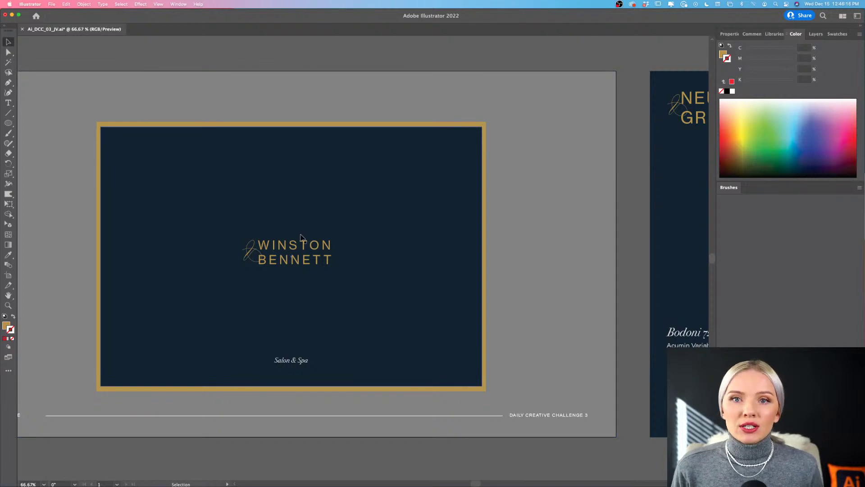
click(292, 261)
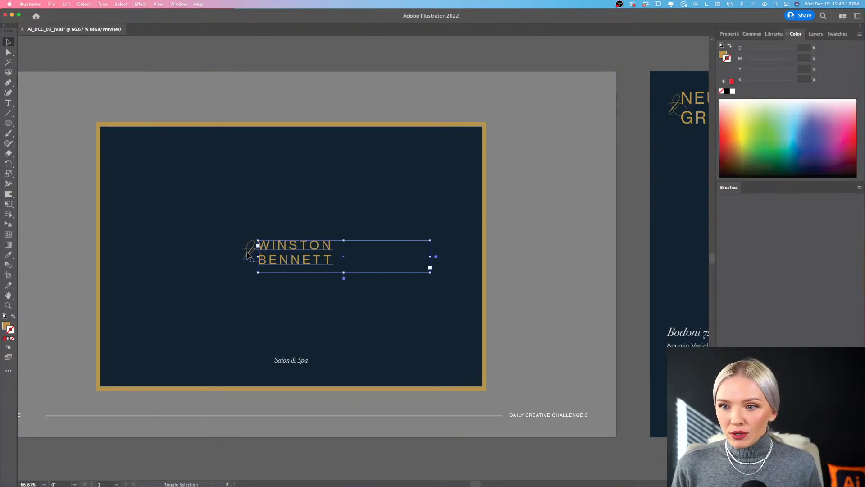
drag(292, 261, 293, 182)
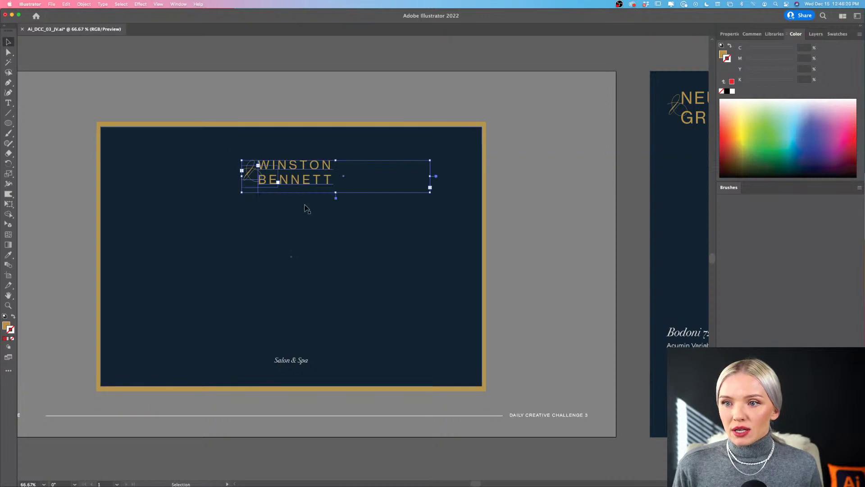
scroll(305, 207, left, 2)
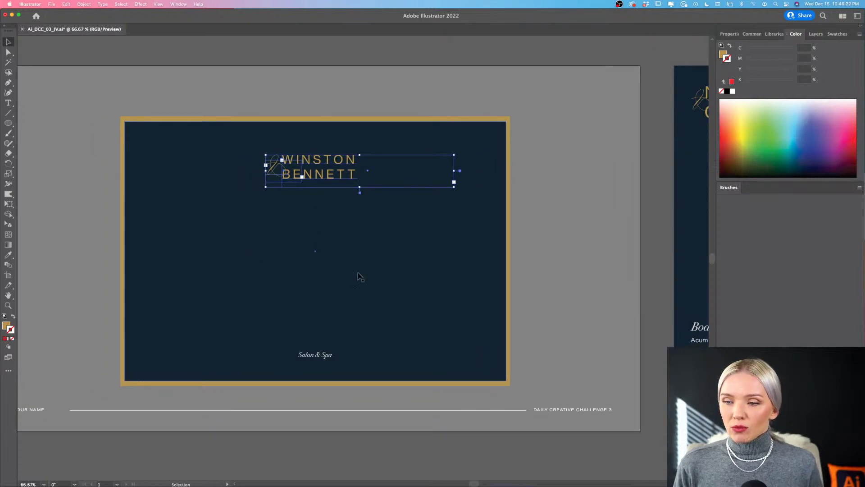
click(412, 459)
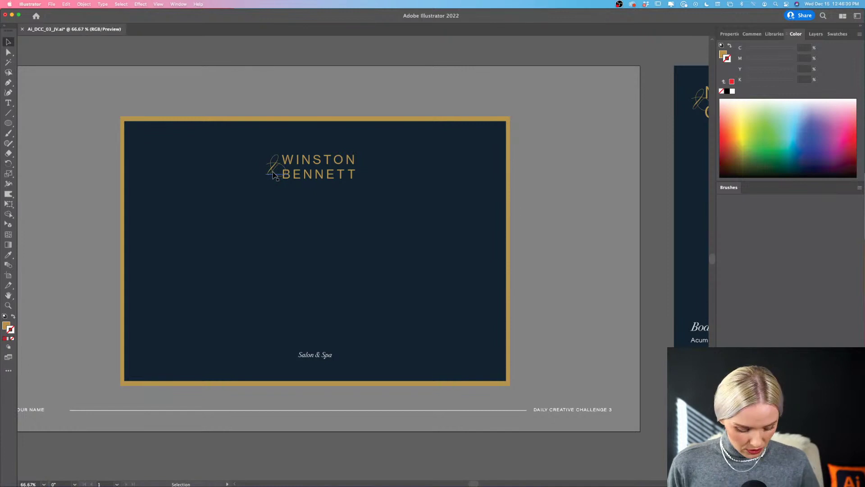
Place a duplicate of the logo's ampersand lower on the card and convert the copy to outlines.
drag(273, 175, 253, 246)
scroll(252, 247, up, 3)
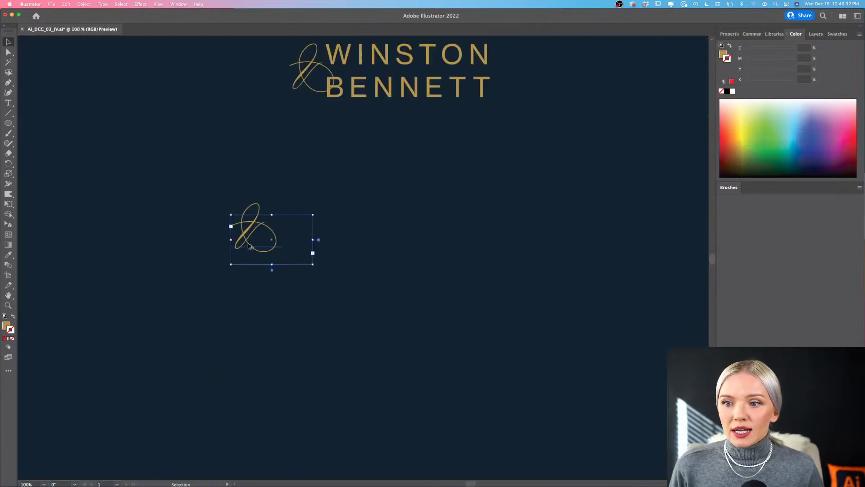
click(211, 195)
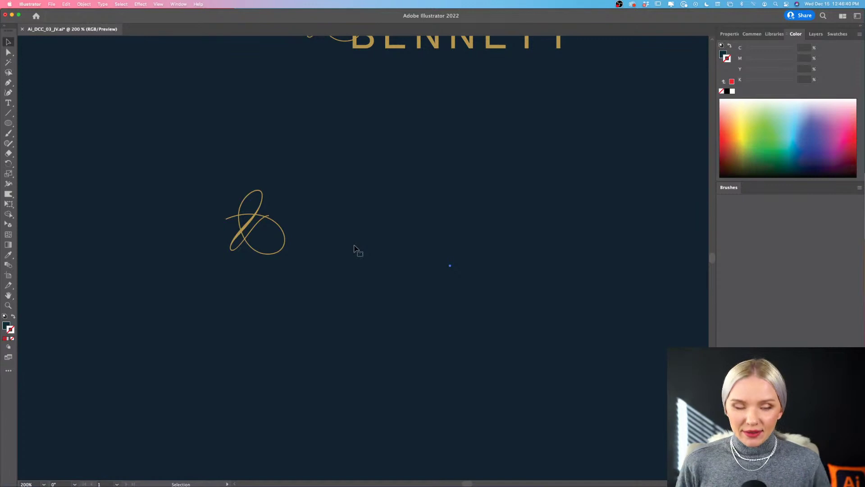
scroll(354, 248, down, 4)
scroll(353, 250, right, 2)
scroll(317, 252, up, 2)
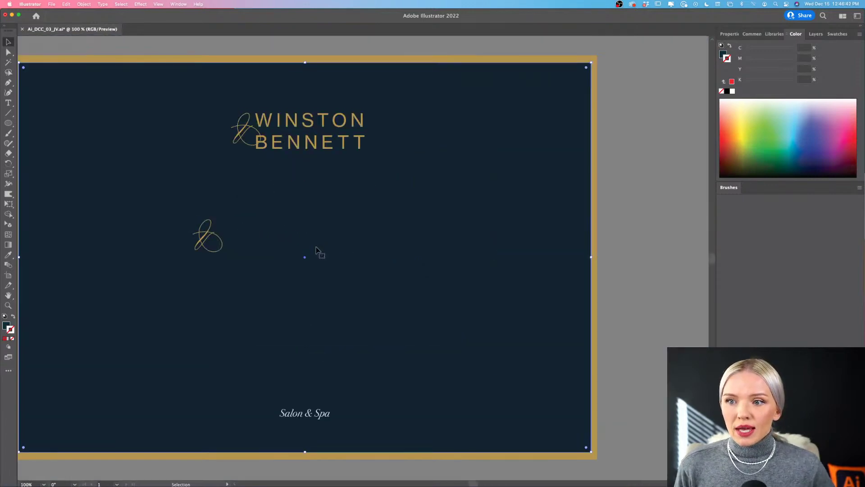
scroll(317, 249, up, 1)
click(202, 265)
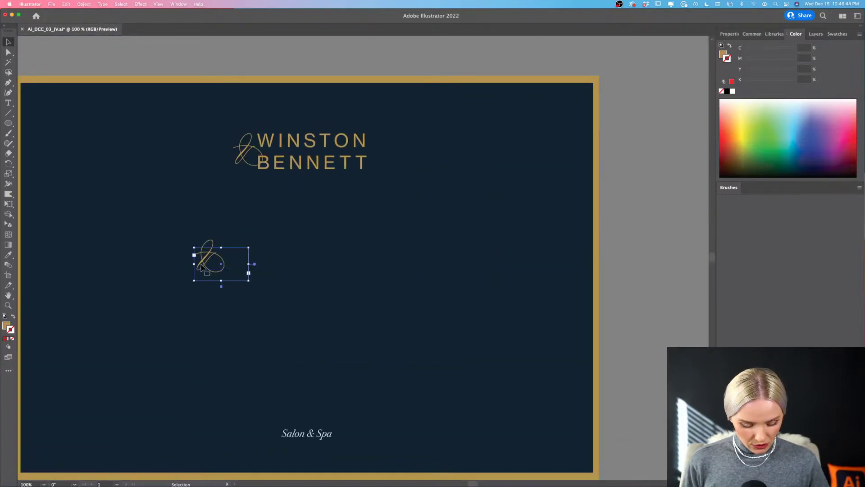
key(super+shift+o)
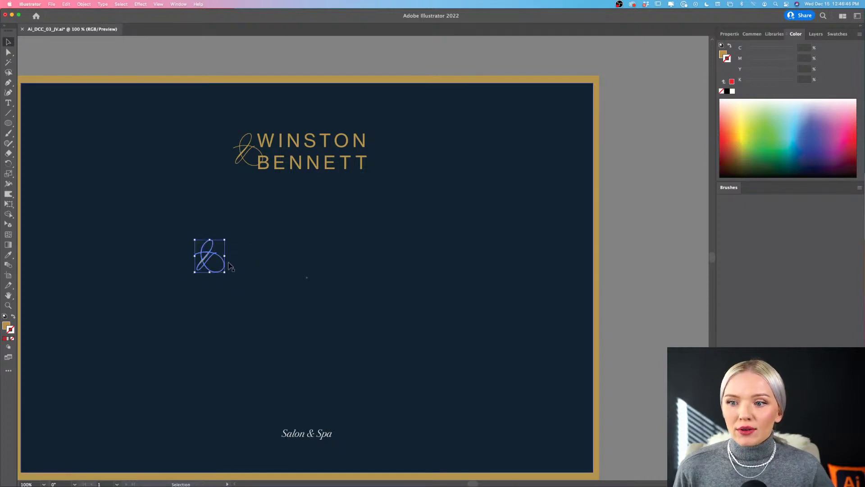
Enlarge the outlined ampersand to nearly the card's height and position it so its loop overhangs the card's right edge.
drag(225, 256, 441, 256)
drag(309, 286, 528, 315)
key(super+minus)
key(super+minus)
click(516, 419)
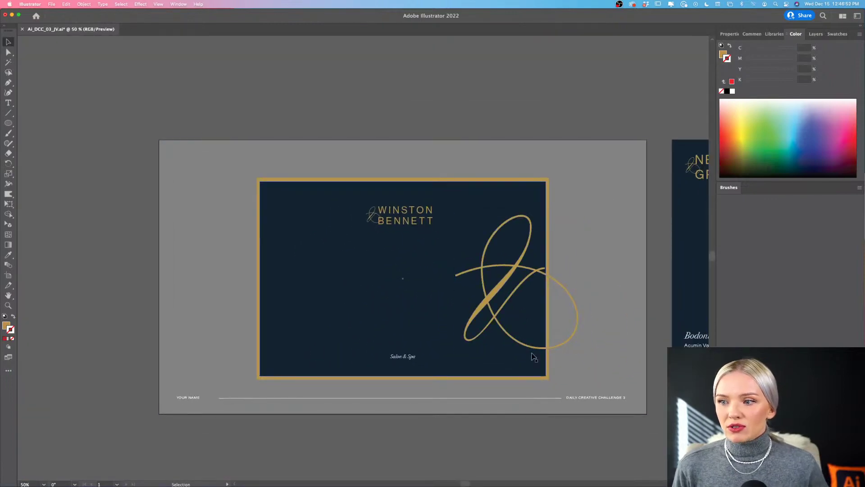
key(super+equal)
scroll(534, 357, right, 3)
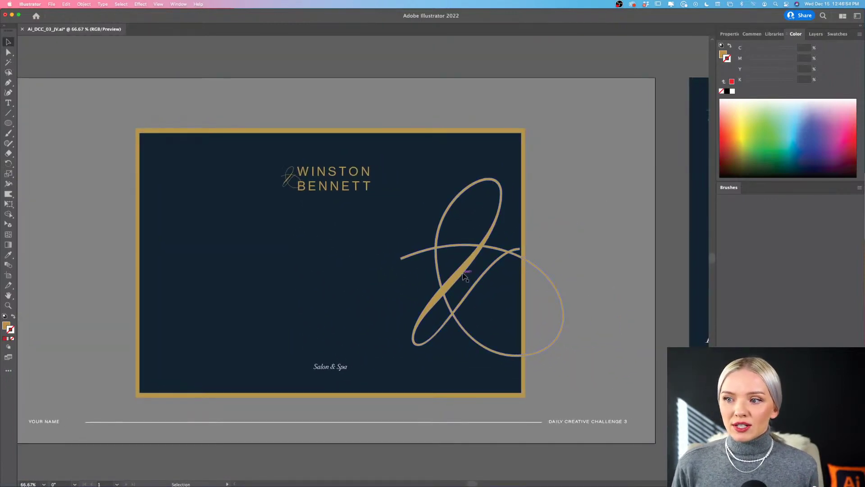
scroll(464, 275, right, 10)
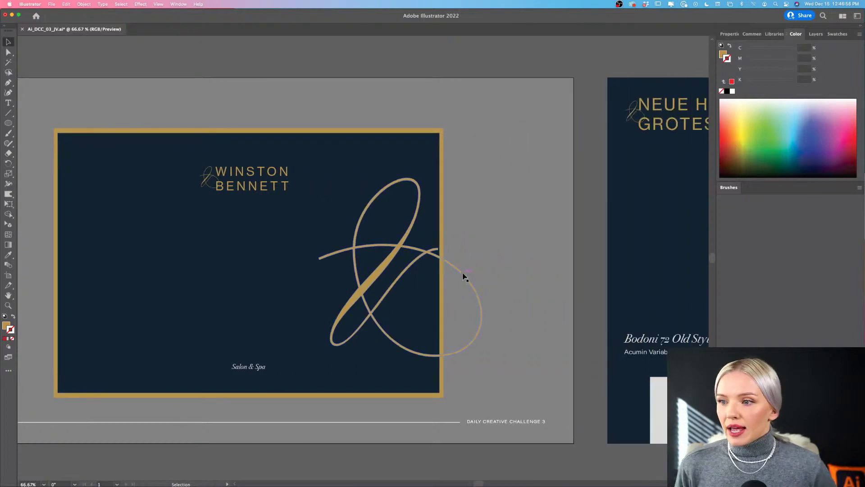
drag(390, 272, 391, 266)
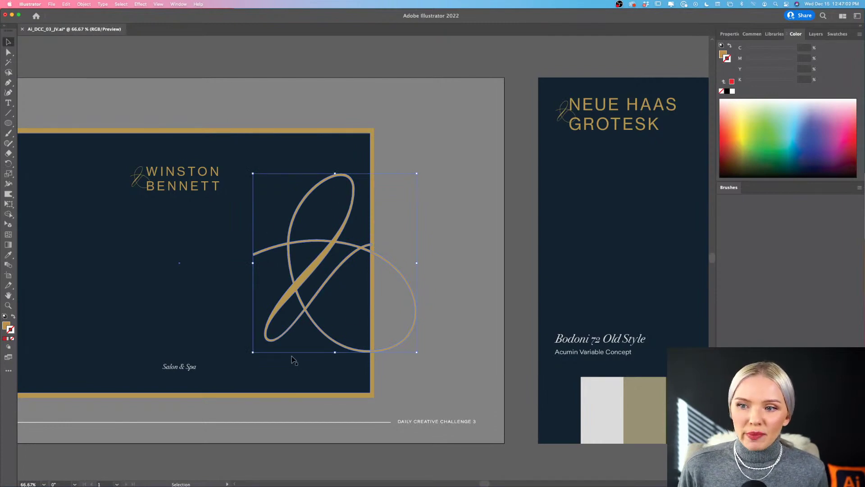
Select the large ampersand together with the navy card rectangle and show their properties.
shift+click(292, 371)
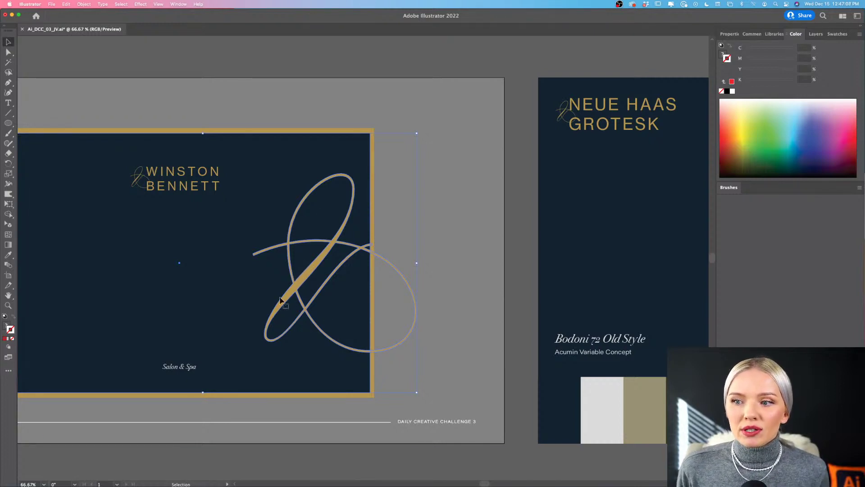
click(729, 34)
click(350, 461)
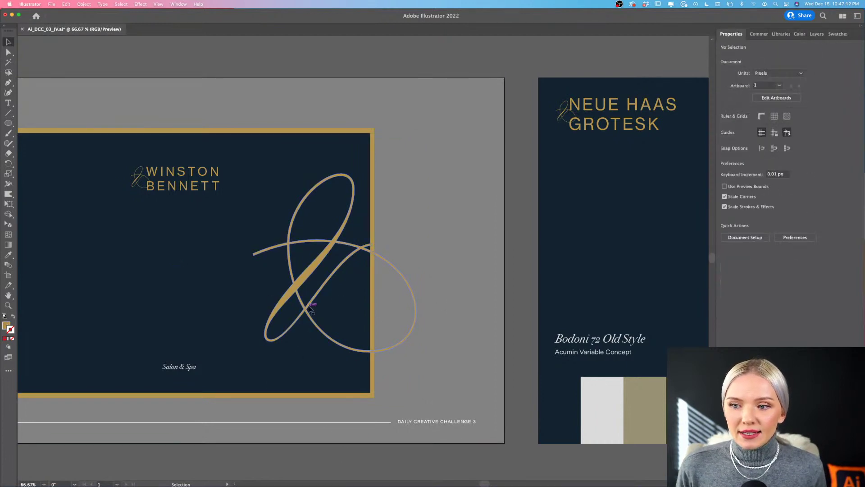
click(309, 308)
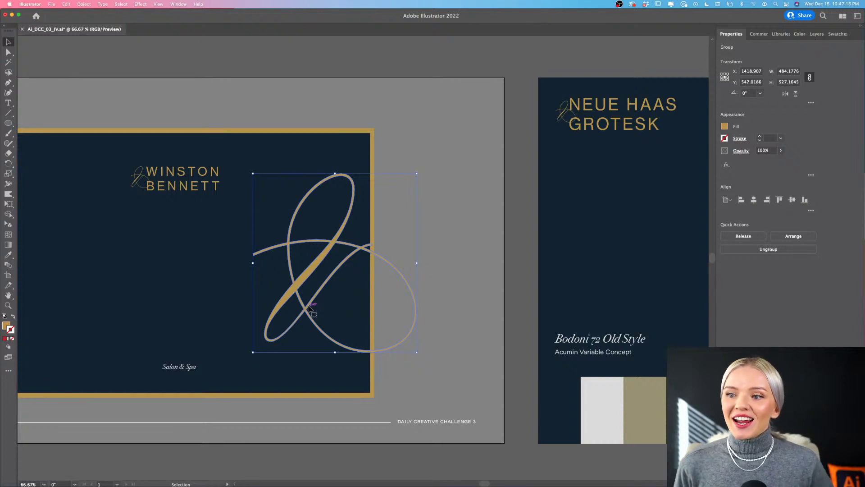
shift+click(293, 378)
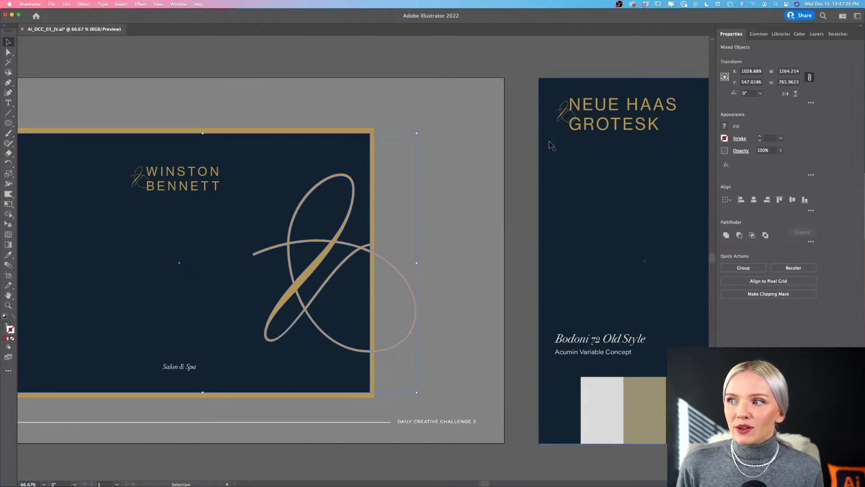
click(178, 4)
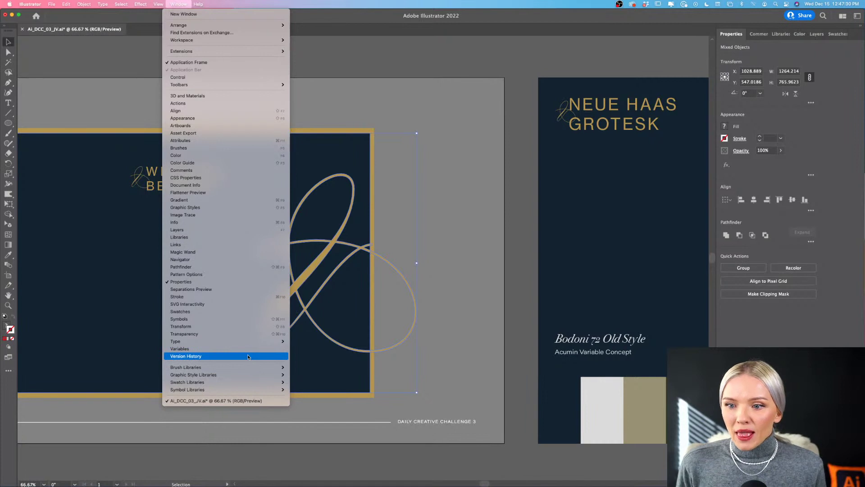
click(185, 268)
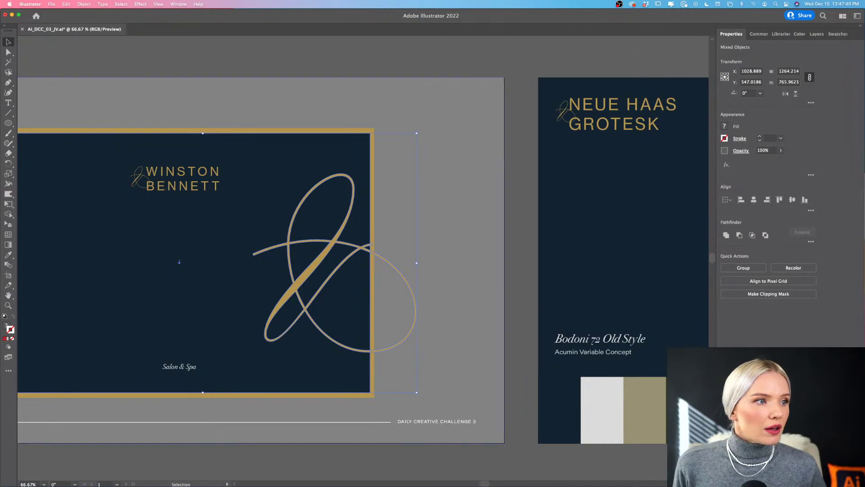
key(super+shift+F9)
drag(158, 124, 446, 59)
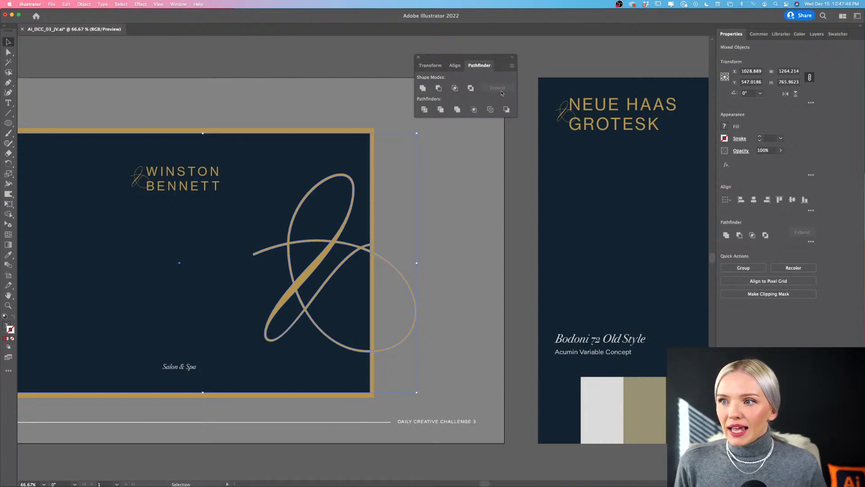
click(418, 57)
Cut the large ampersand out of the navy card rectangle with Pathfinder's Minus Front.
click(810, 242)
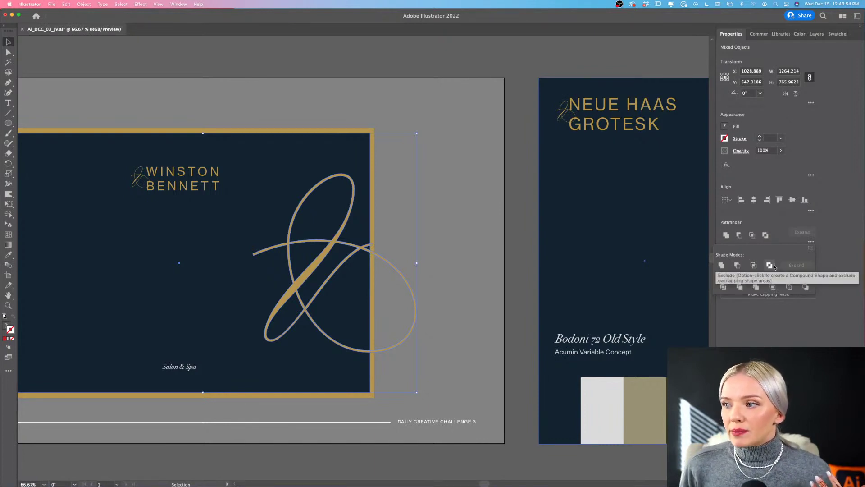
click(738, 266)
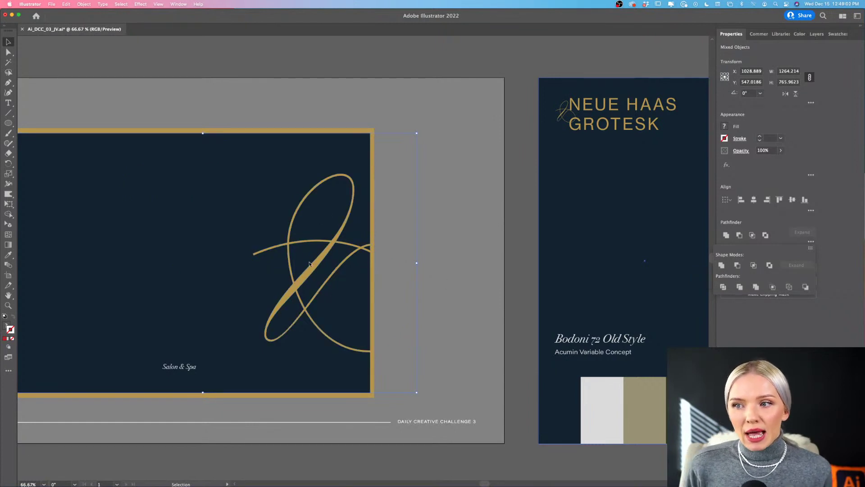
click(332, 149)
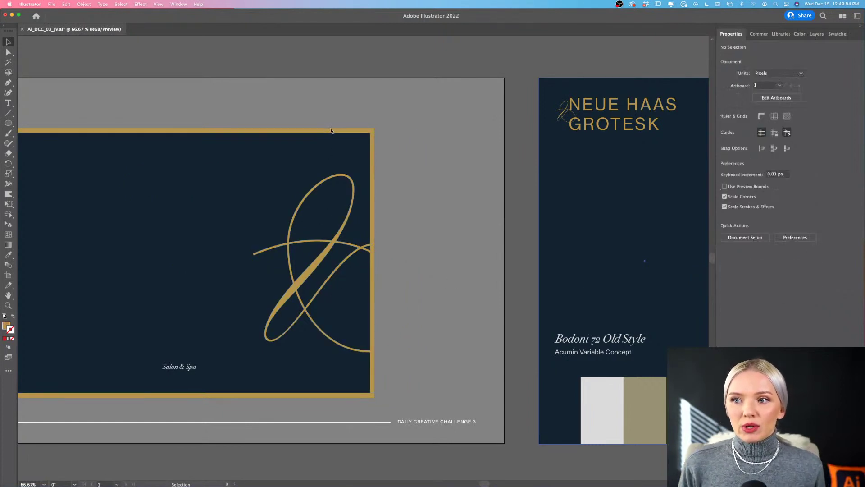
Set the fill of the gold rectangle behind the navy card to EDE7DD.
click(331, 131)
scroll(342, 243, up, 4)
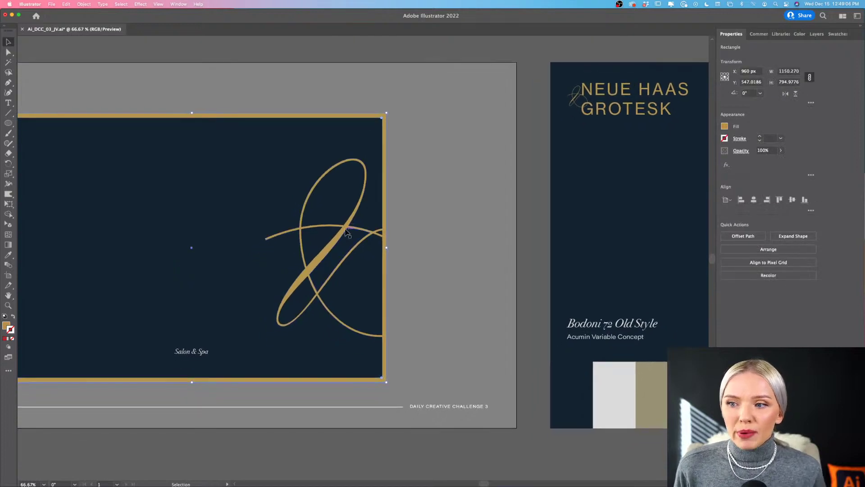
scroll(342, 243, down, 2)
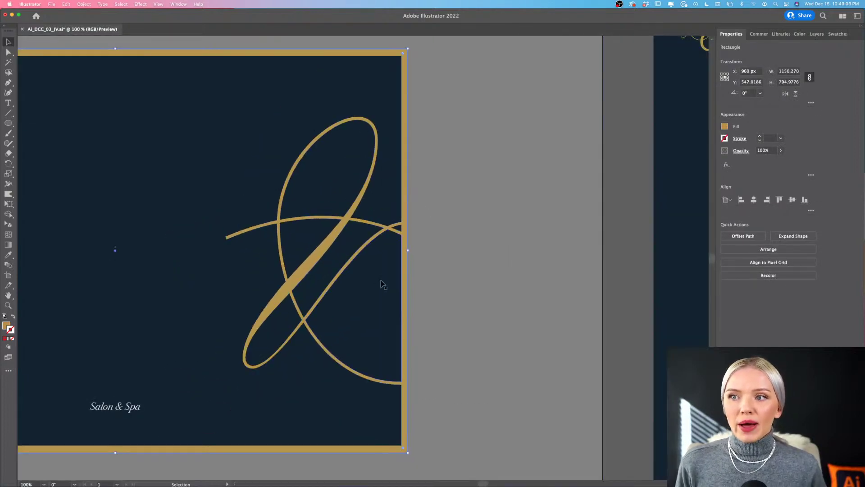
double_click(6, 325)
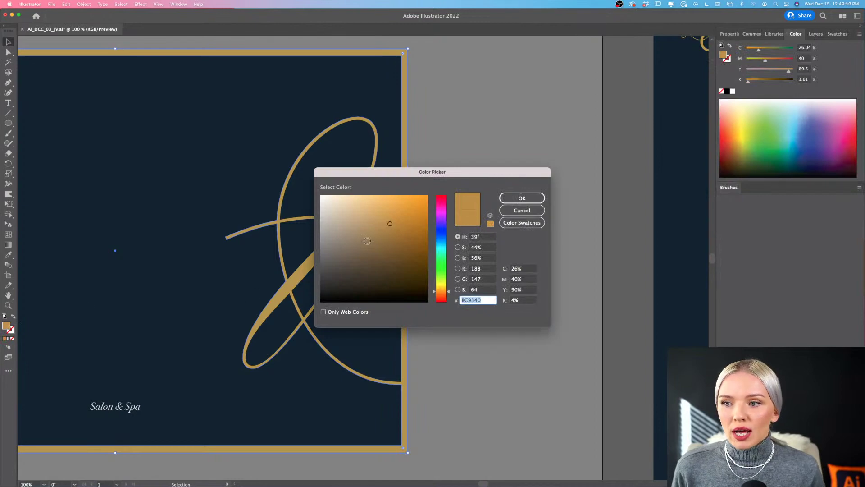
text(EDE7DD)
drag(346, 177, 507, 164)
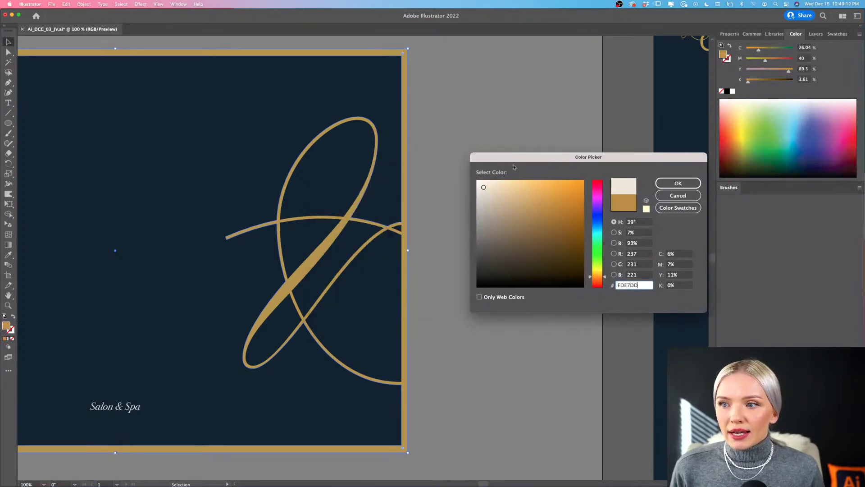
click(679, 185)
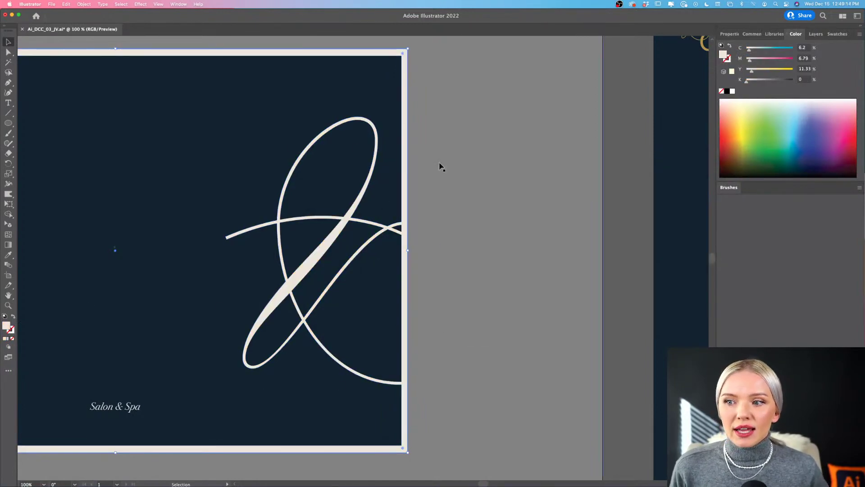
Send the navy card with the ampersand cutout backward so it sits behind the Winston Bennett logo.
scroll(348, 304, down, 1)
scroll(348, 306, down, 2)
scroll(348, 307, left, 2)
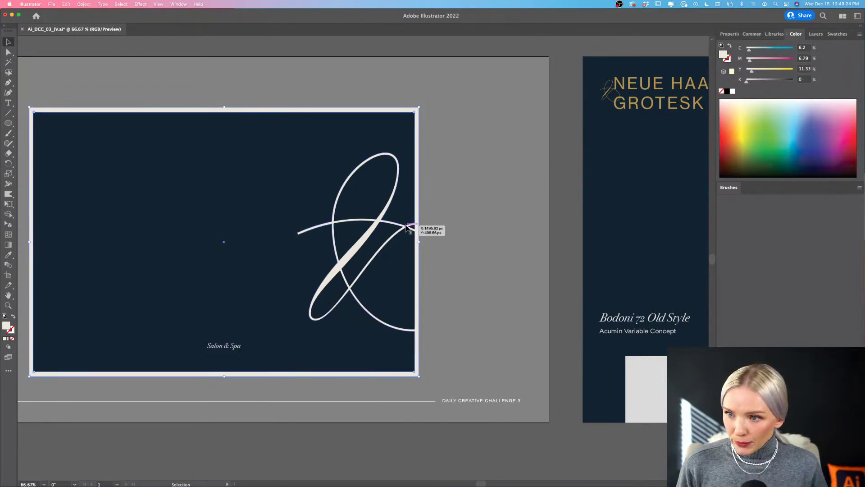
click(376, 356)
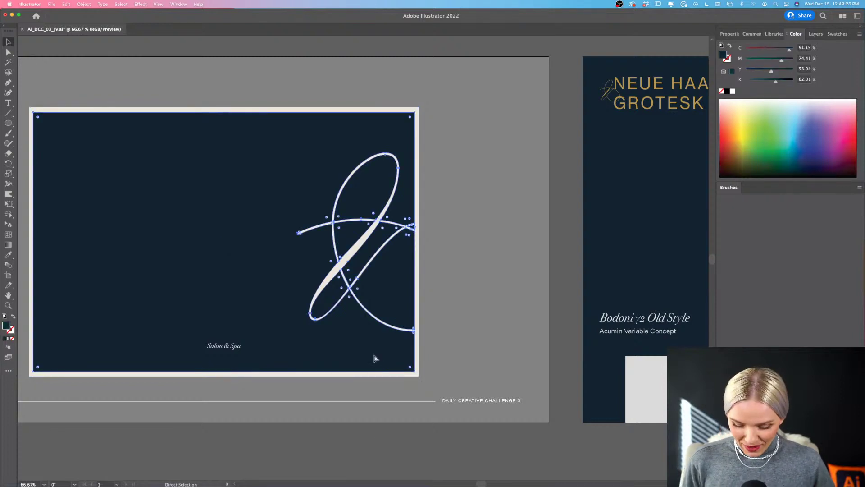
key(super+bracketleft)
key(super+bracketleft)
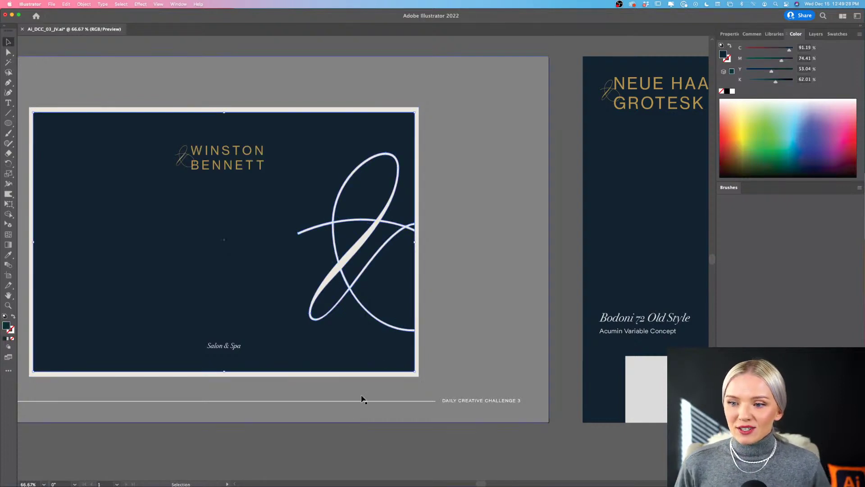
click(341, 428)
Try the palette's khaki and light grey swatches as the fill of the rectangle behind the navy card.
scroll(194, 248, left, 2)
scroll(195, 248, left, 1)
scroll(198, 247, up, 1)
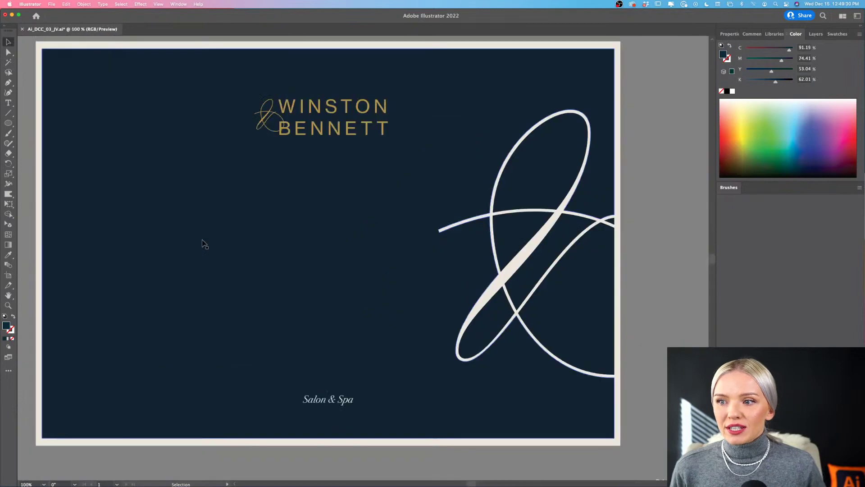
scroll(202, 244, up, 1)
scroll(308, 63, down, 1)
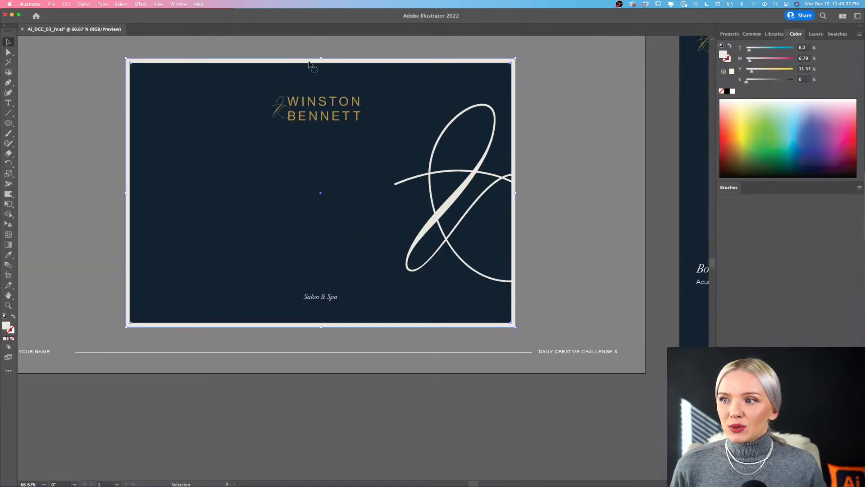
scroll(309, 63, right, 5)
scroll(308, 63, right, 1)
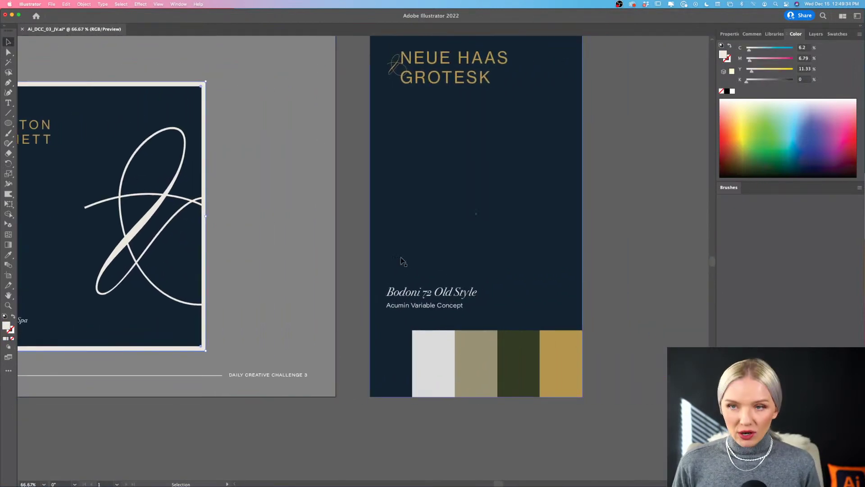
key(i)
click(495, 395)
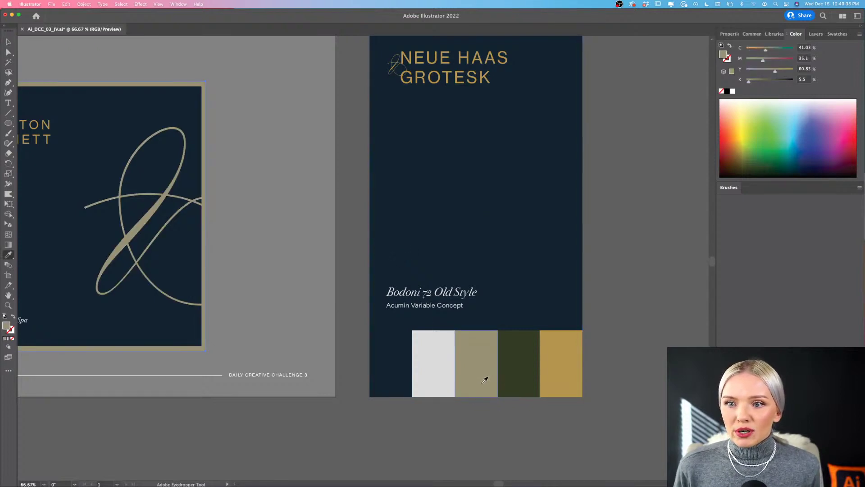
scroll(483, 380, left, 3)
click(551, 373)
Fill the rectangle behind the navy card with the palette's dark green swatch and deselect it.
click(612, 370)
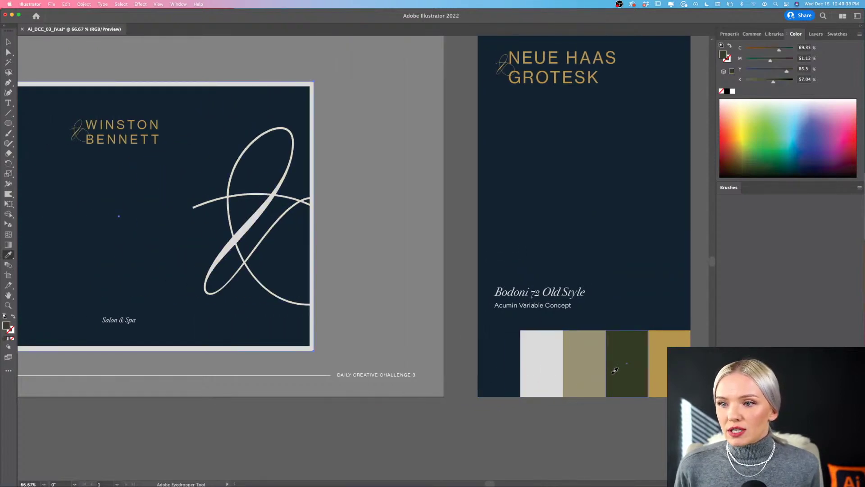
scroll(614, 371, left, 2)
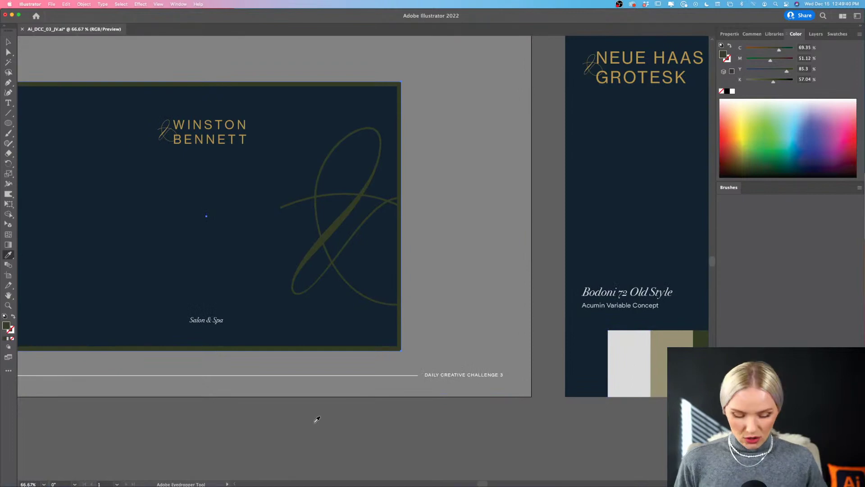
key(v)
click(314, 427)
Examine the recolored flyer as a whole and the small Salon & Spa line up close.
scroll(315, 427, left, 3)
scroll(315, 427, up, 1)
key(super+1)
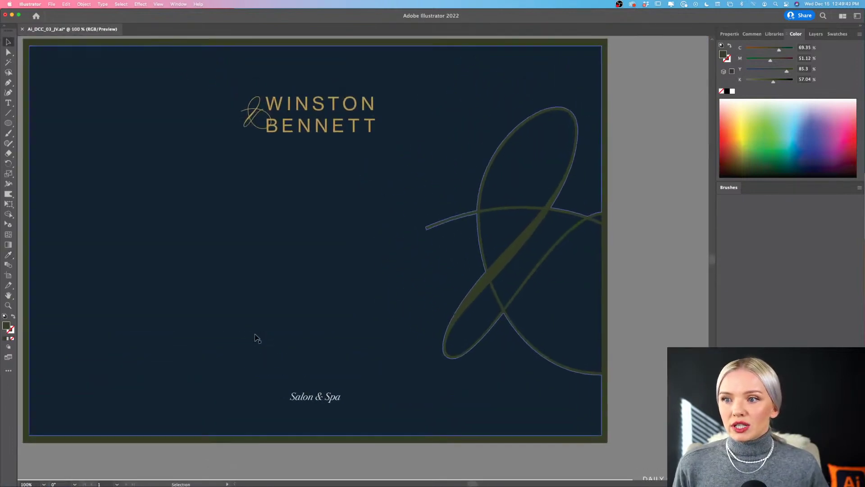
scroll(256, 338, left, 2)
scroll(256, 338, up, 2)
scroll(256, 338, down, 2)
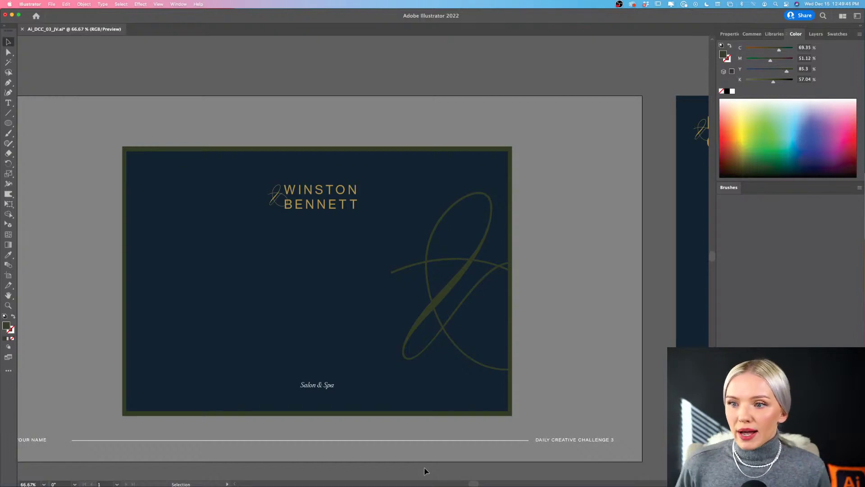
scroll(423, 469, right, 1)
scroll(297, 387, up, 1)
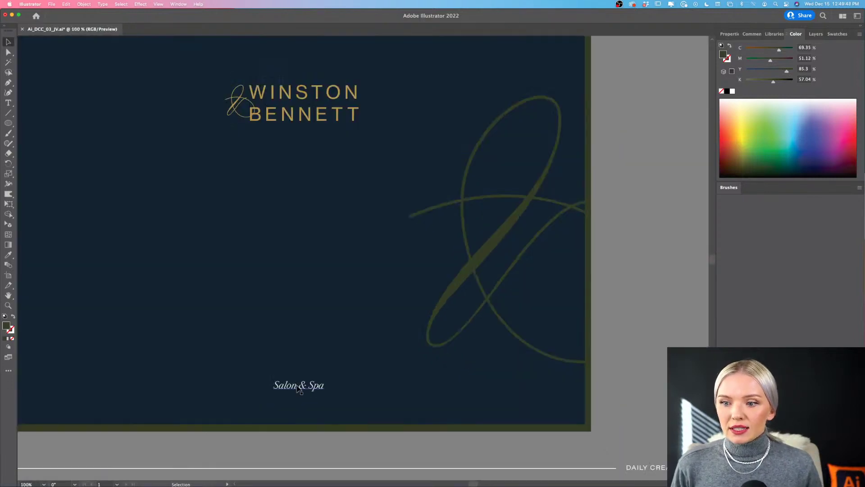
scroll(298, 388, up, 1)
click(308, 388)
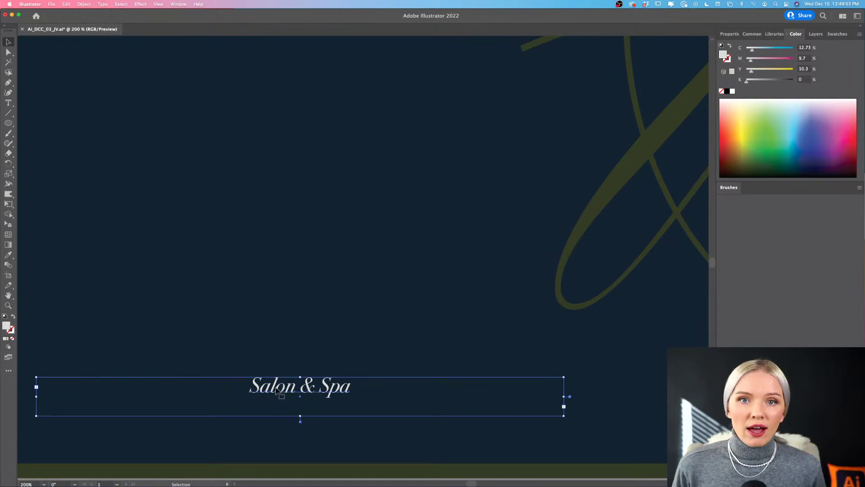
scroll(276, 390, down, 1)
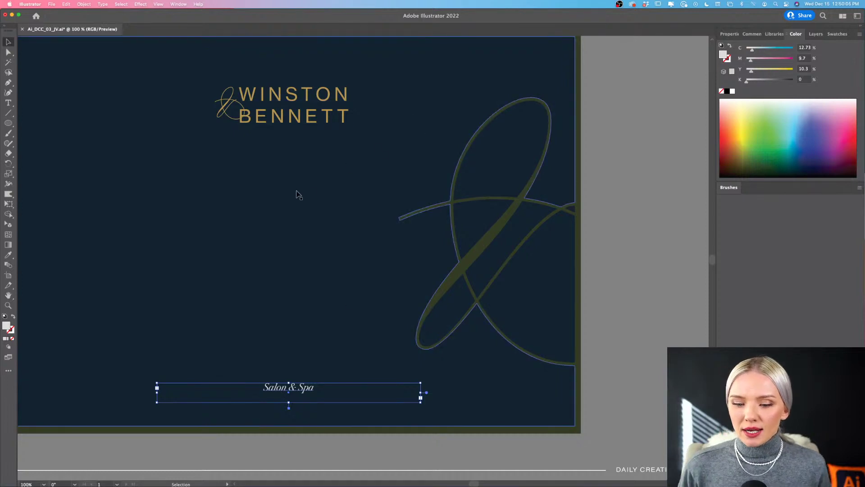
scroll(297, 195, down, 3)
scroll(298, 194, up, 1)
scroll(297, 194, up, 1)
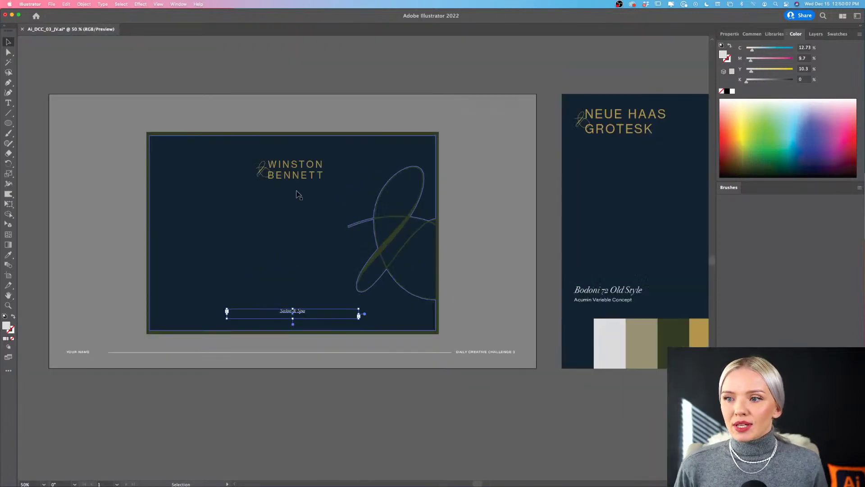
click(286, 69)
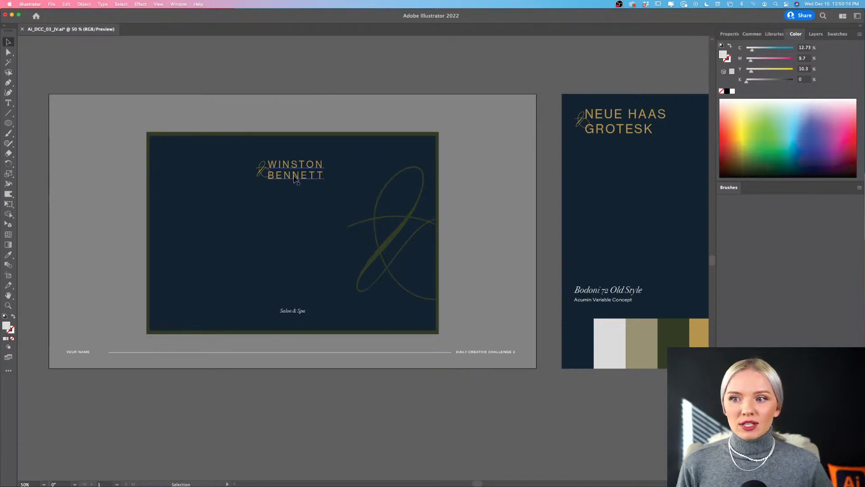
Move the Salon & Spa text from the card's bottom to directly beneath the Winston Bennett logo.
scroll(295, 178, up, 1)
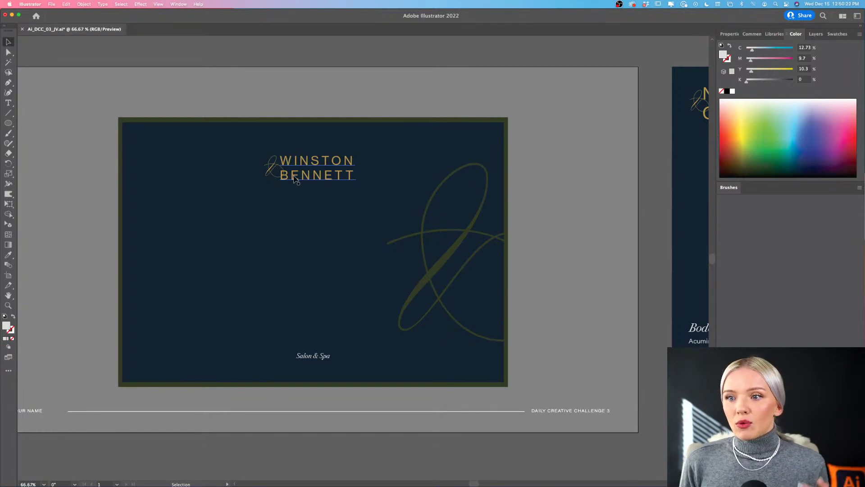
scroll(295, 178, up, 1)
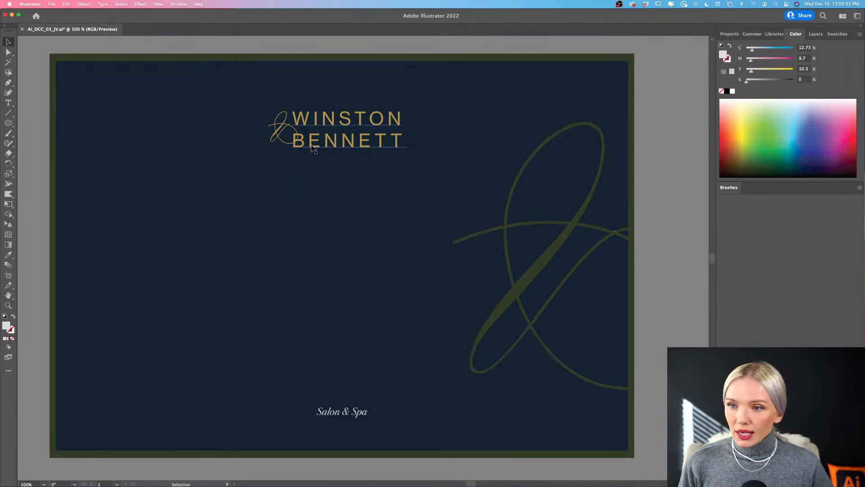
click(341, 141)
click(275, 133)
click(325, 415)
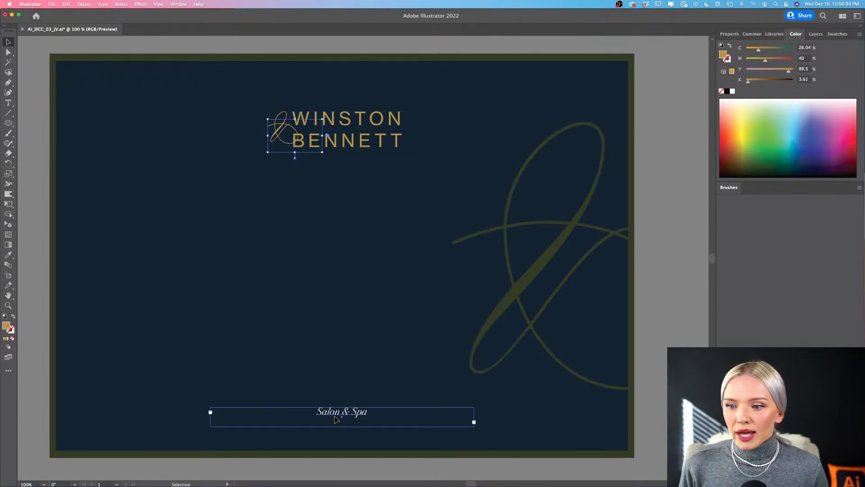
drag(326, 414, 324, 168)
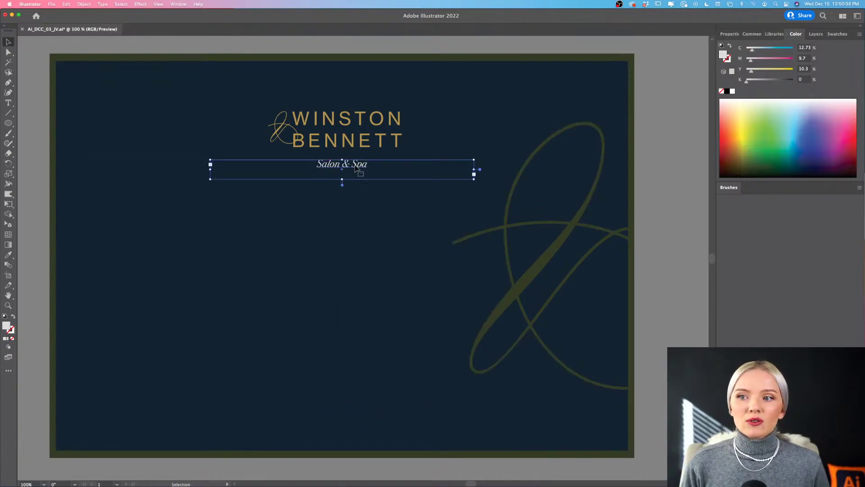
Duplicate the logo's WINSTON BENNETT text into the empty area below it and select all of the copy's text.
drag(370, 141, 145, 254)
key(t)
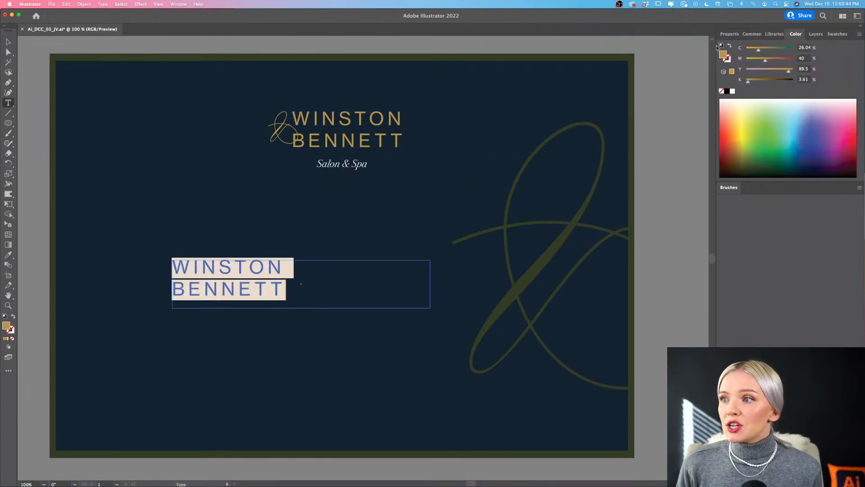
click(729, 34)
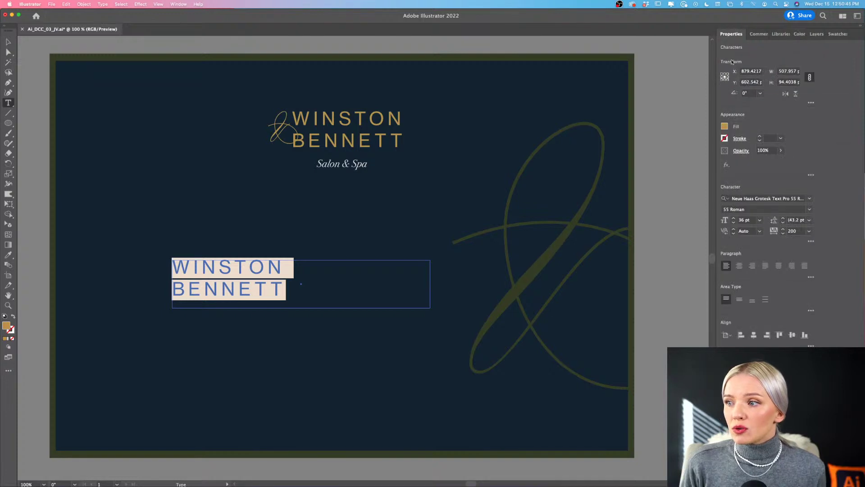
click(811, 241)
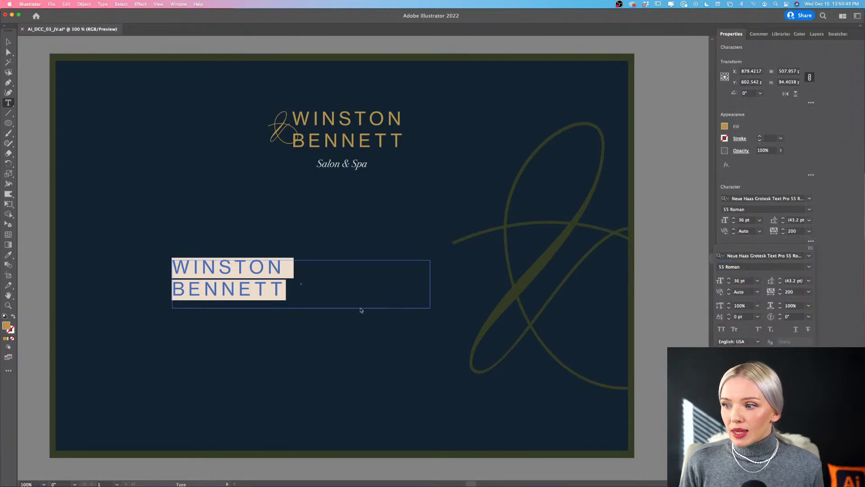
click(271, 295)
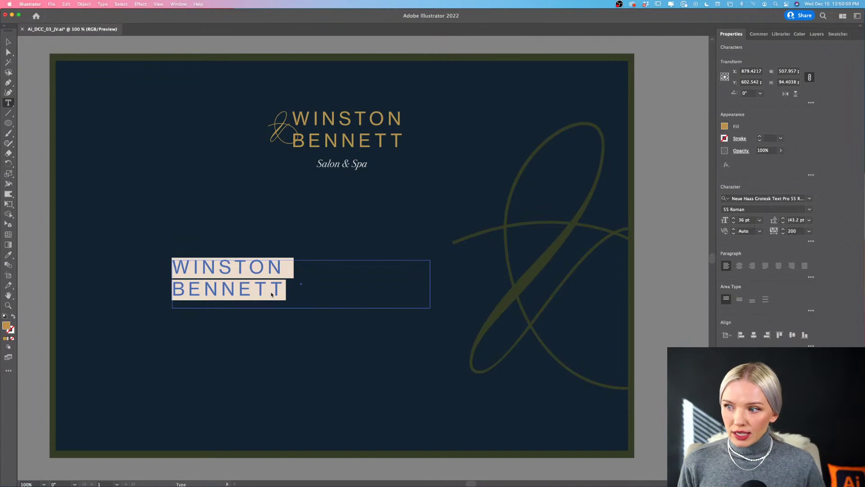
click(275, 291)
drag(301, 291, 131, 255)
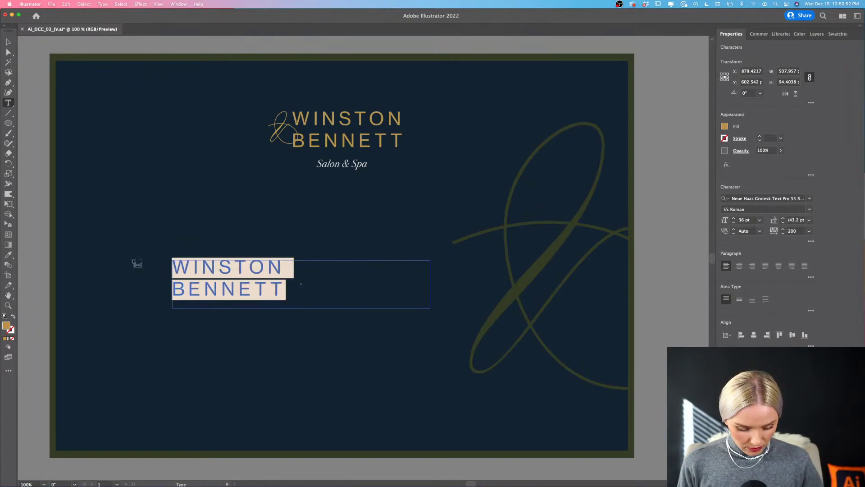
Replace the copied text with "Winston & Bennett is inviting you to a holistic Spa".
text(Wins)
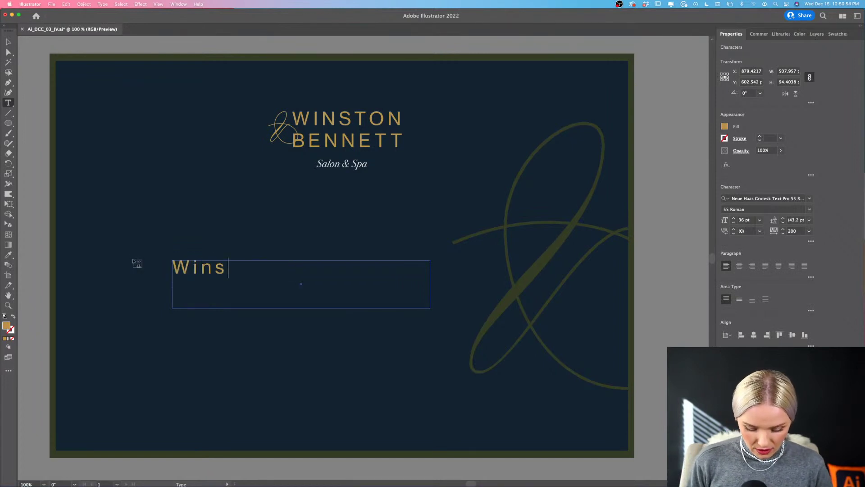
text(ton )
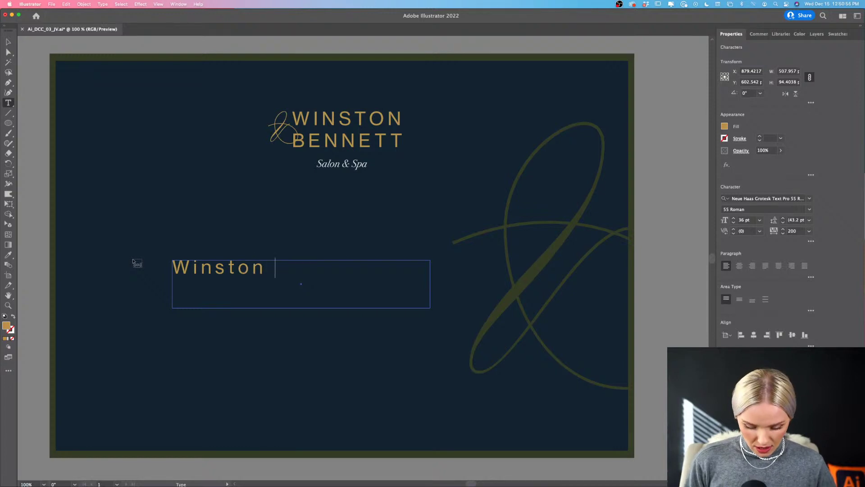
text(& Benne)
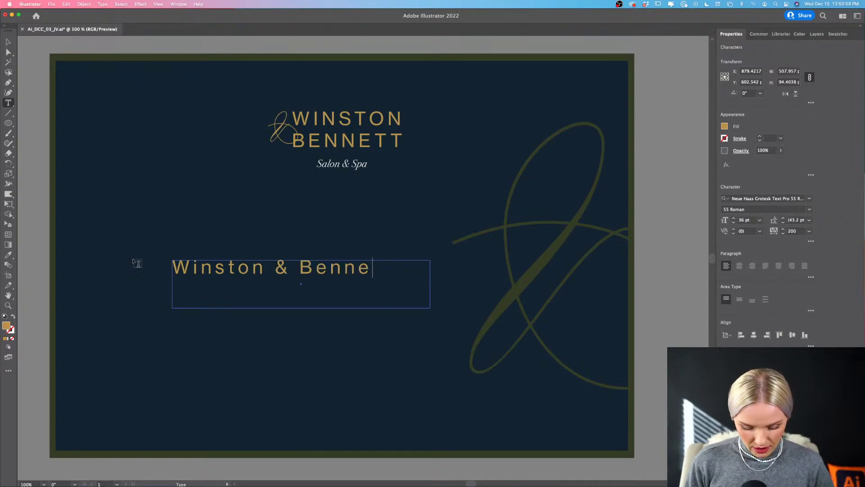
text(tt is )
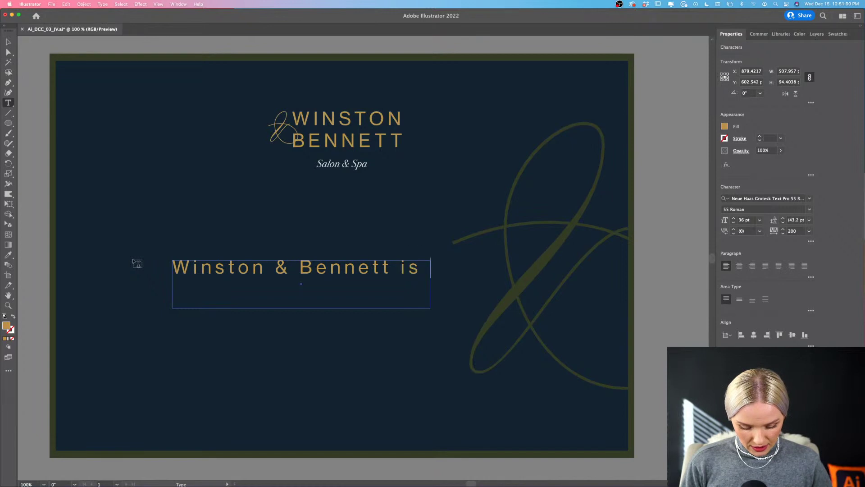
text(inviting you to )
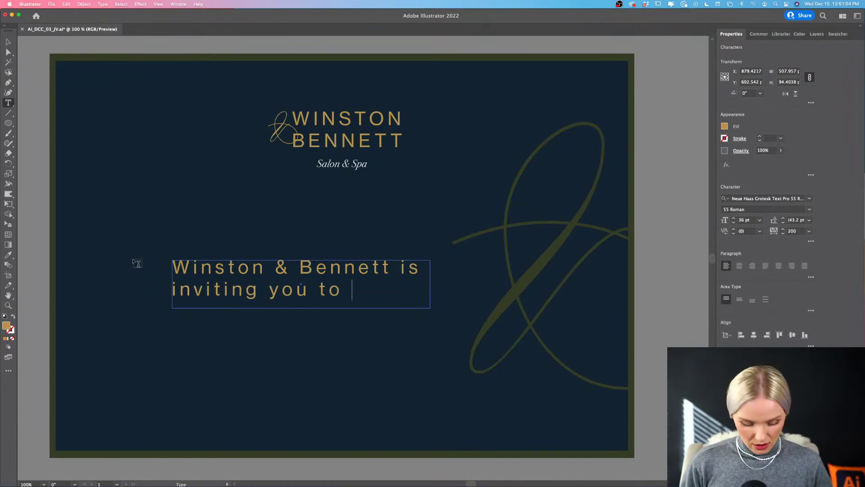
text(a hol)
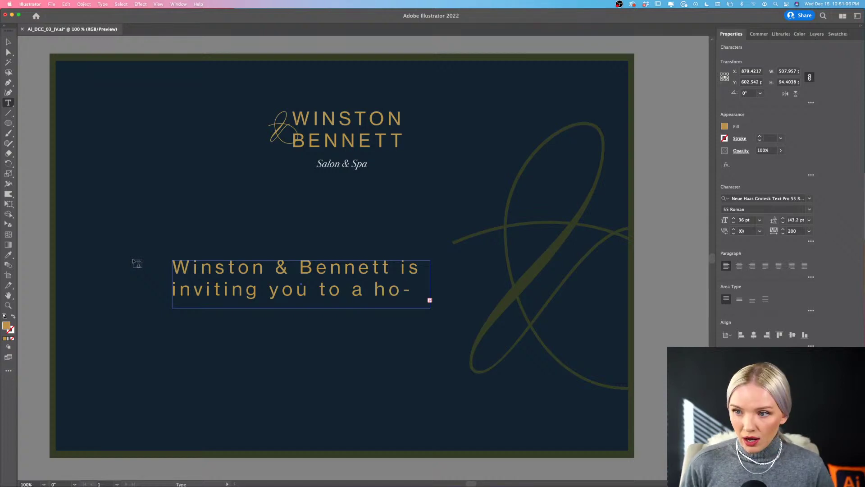
Enlarge the invitation text frame so the whole sentence fits, and place the text cursor after "Spa".
click(8, 42)
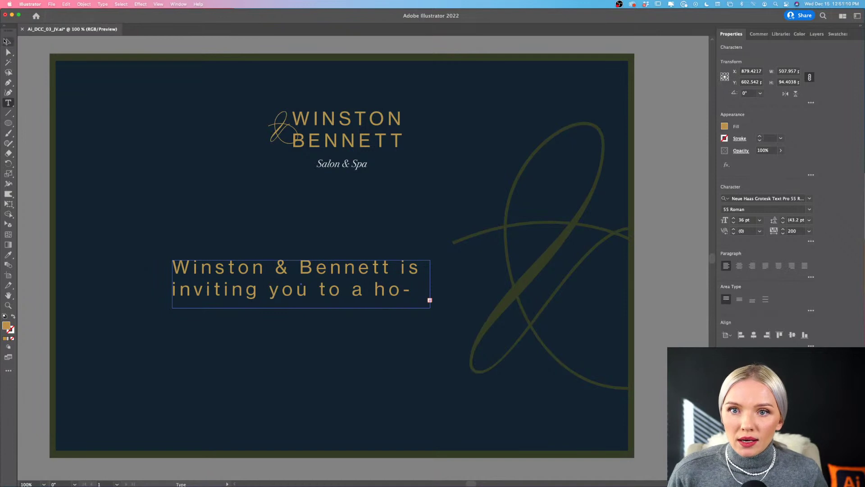
drag(429, 309, 487, 399)
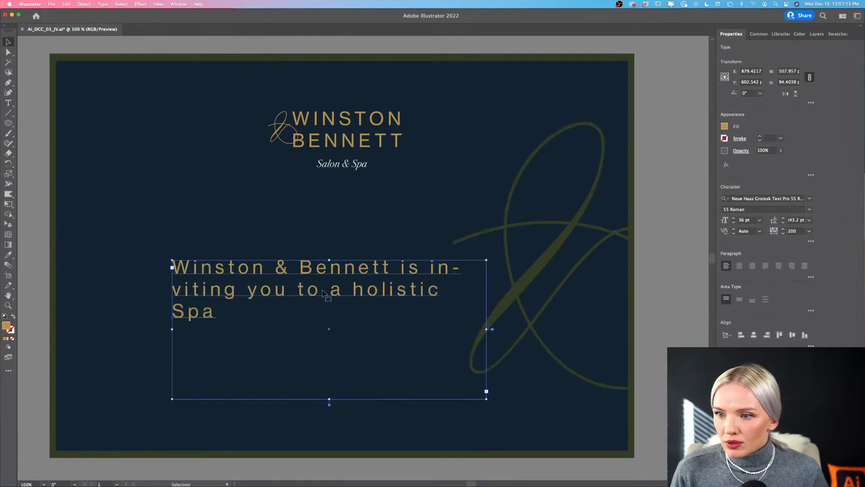
key(t)
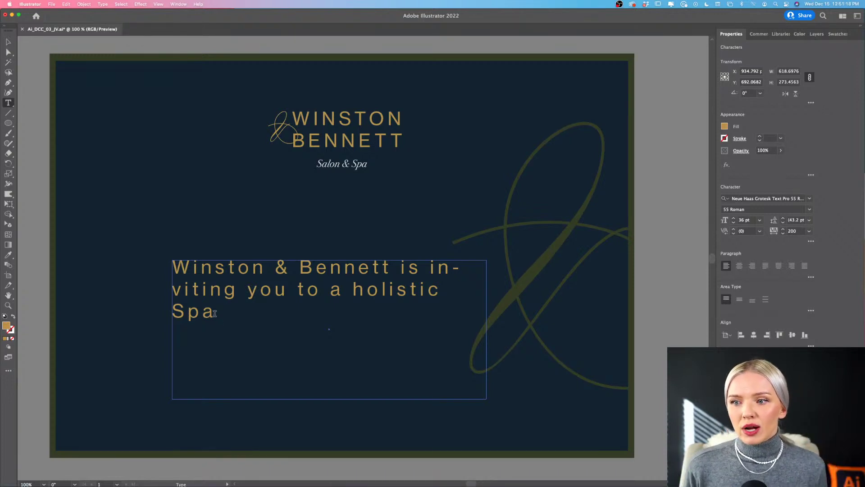
text(Treatment)
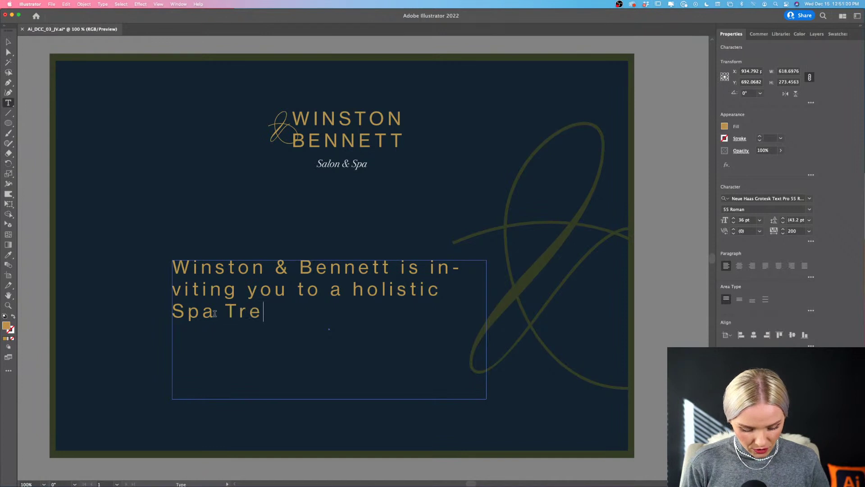
key(BackSpace)
key(BackSpace)
key(BackSpace)
key(BackSpace)
key(BackSpace)
key(BackSpace)
key(BackSpace)
key(BackSpace)
key(BackSpace)
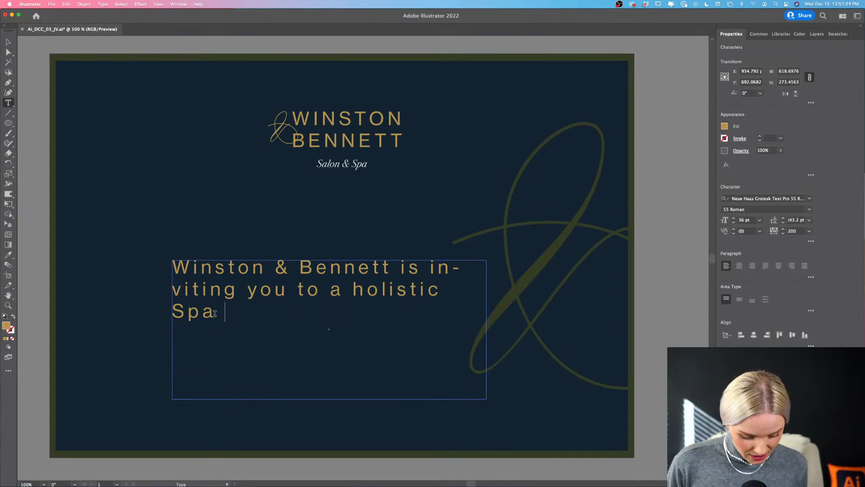
Complete the invitation sentence after "Spa" with "Weekend to relax and unwind.".
text(Weak)
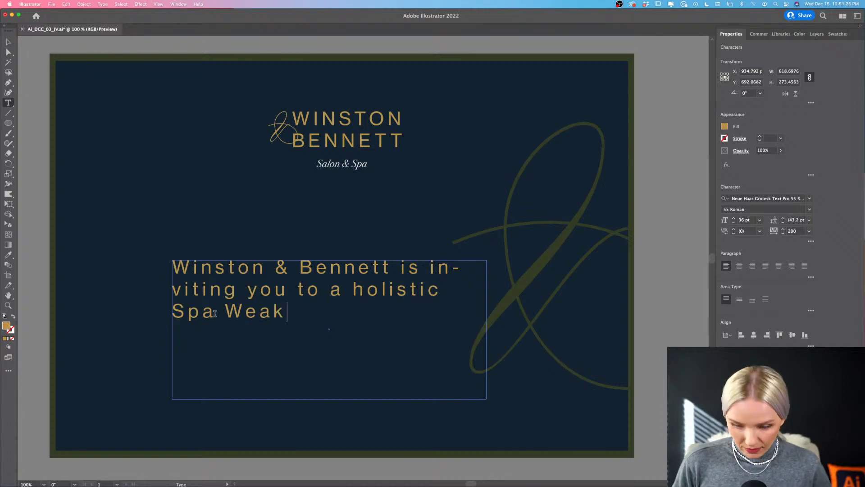
key(BackSpace)
key(BackSpace)
text(ekend)
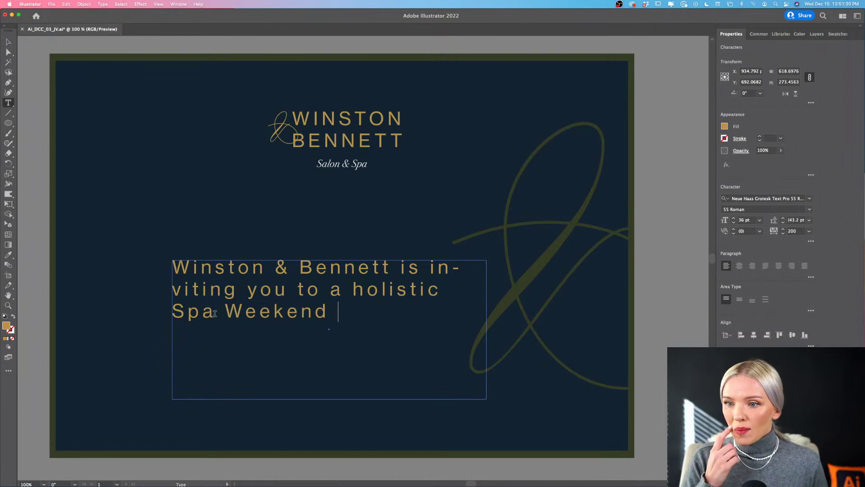
text( to re)
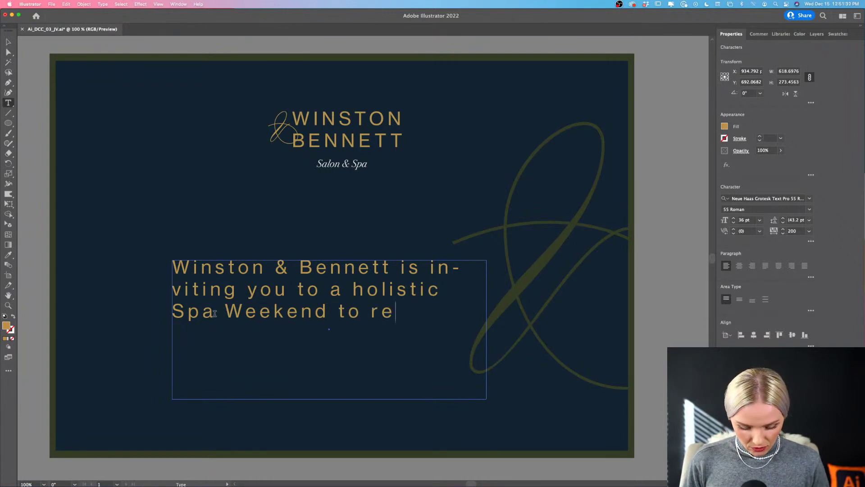
text(lax and unwin)
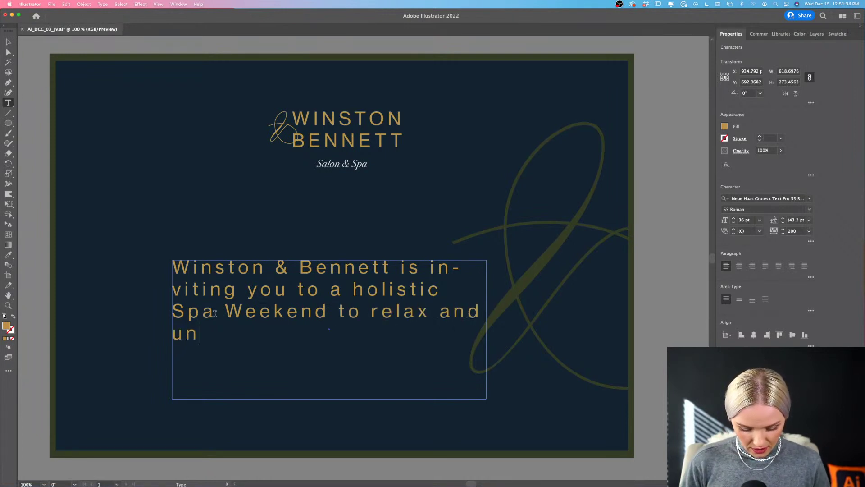
text(d)
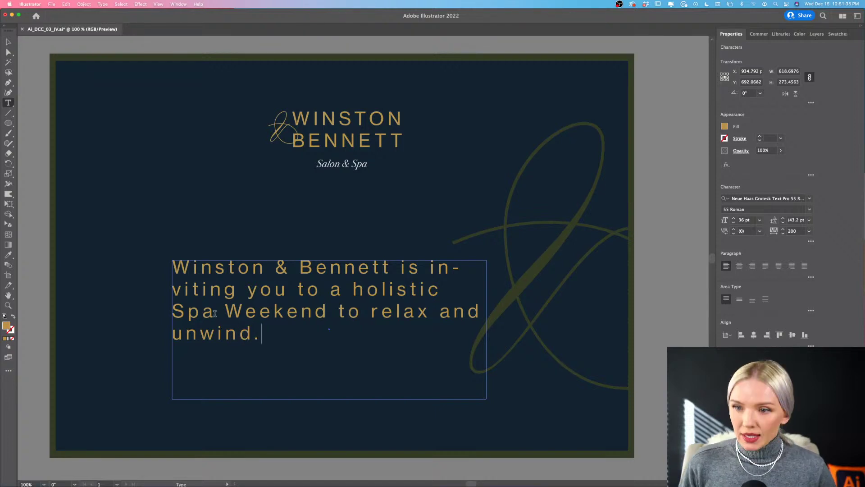
text(.)
key(Escape)
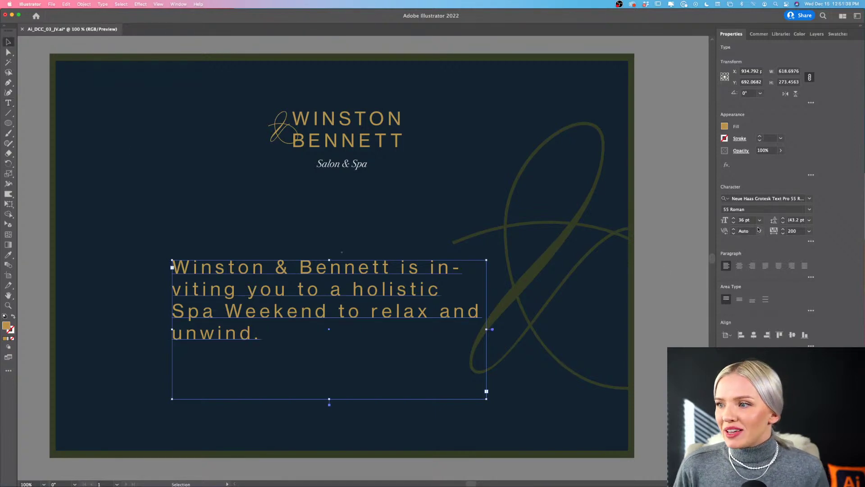
Set the invitation text's font size to 24 pt and its tracking to 0.
click(760, 219)
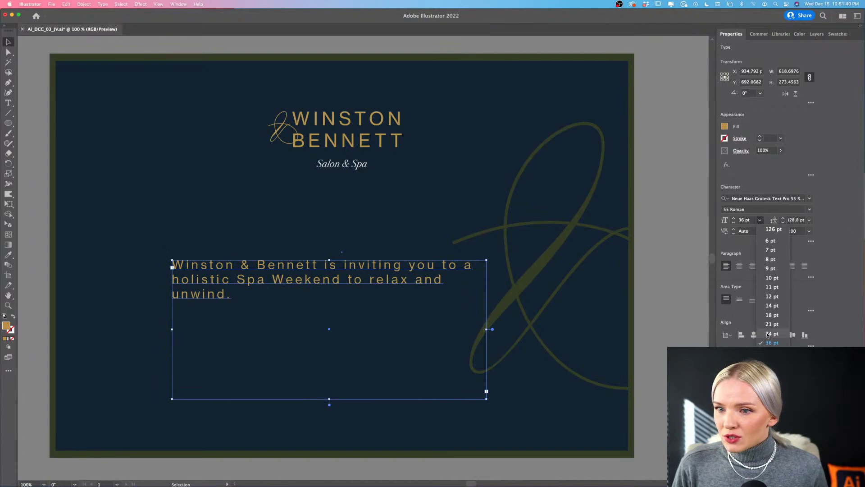
click(768, 334)
scroll(180, 278, up, 1)
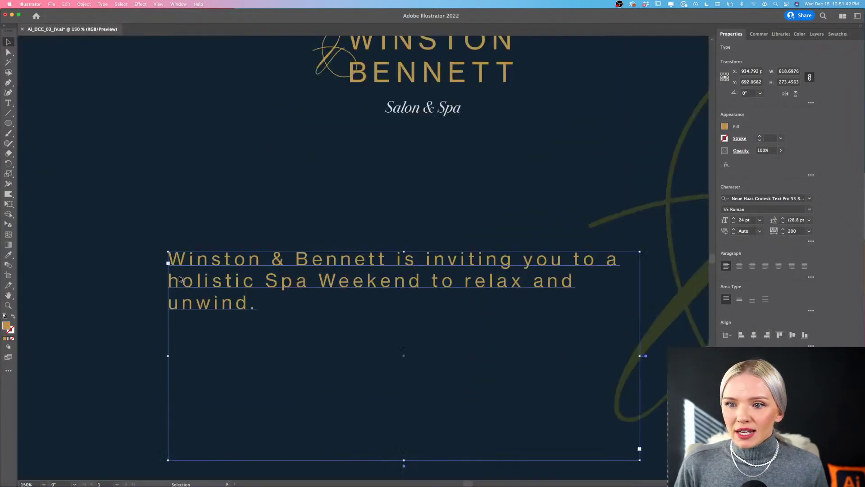
scroll(180, 278, down, 2)
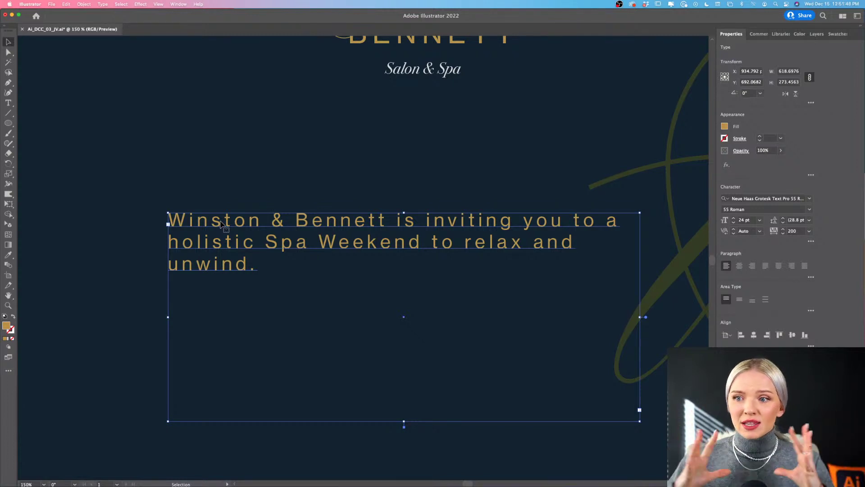
click(809, 231)
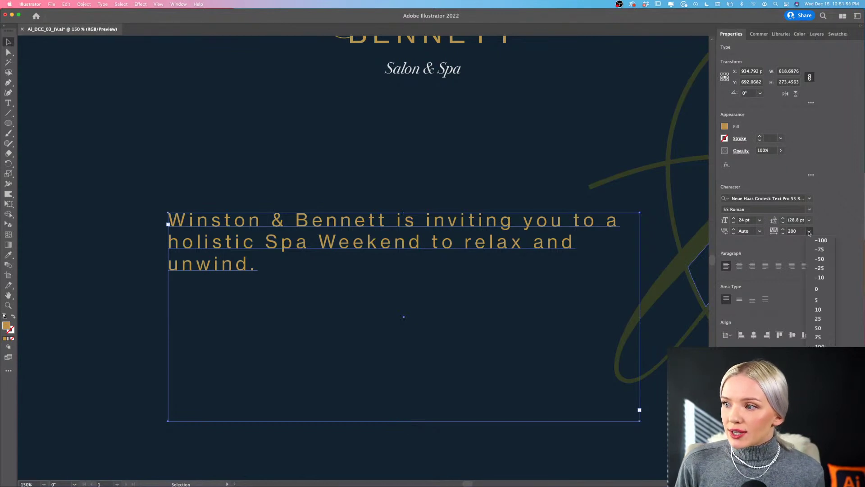
click(823, 290)
key(super+0)
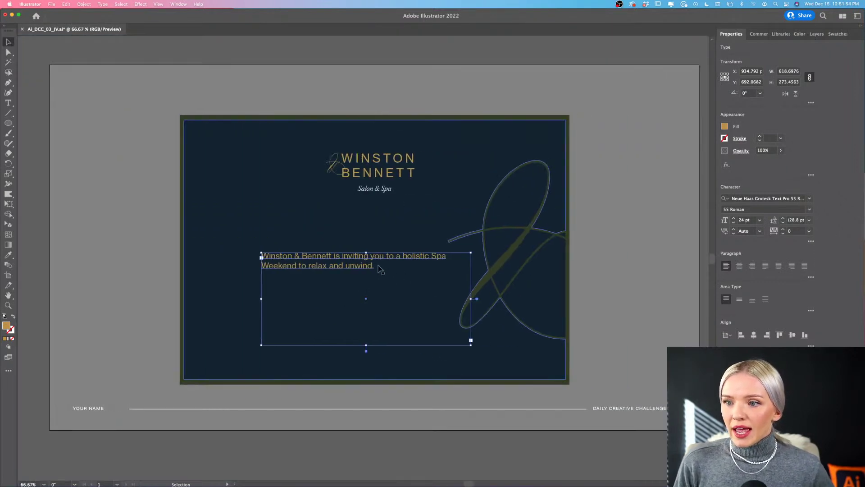
Move the invitation text frame into the left half of the card, a little below the logo.
drag(360, 269, 309, 242)
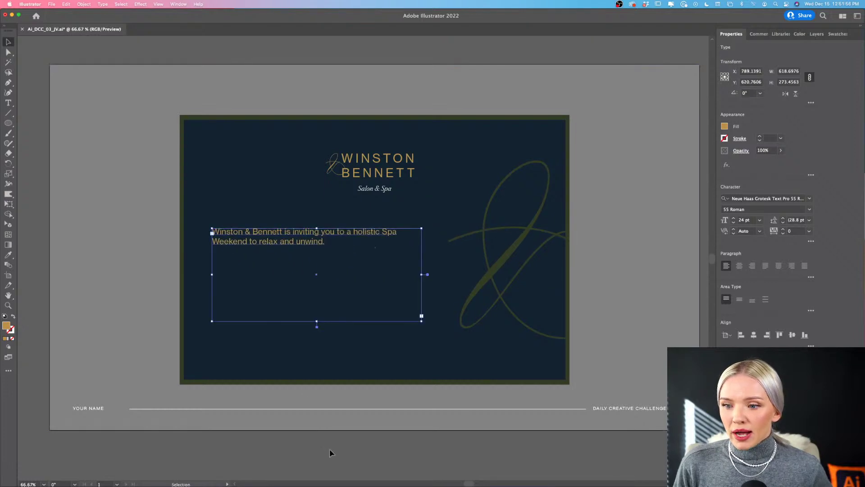
click(328, 448)
scroll(347, 333, up, 1)
scroll(350, 334, down, 1)
scroll(350, 334, right, 2)
scroll(350, 334, up, 1)
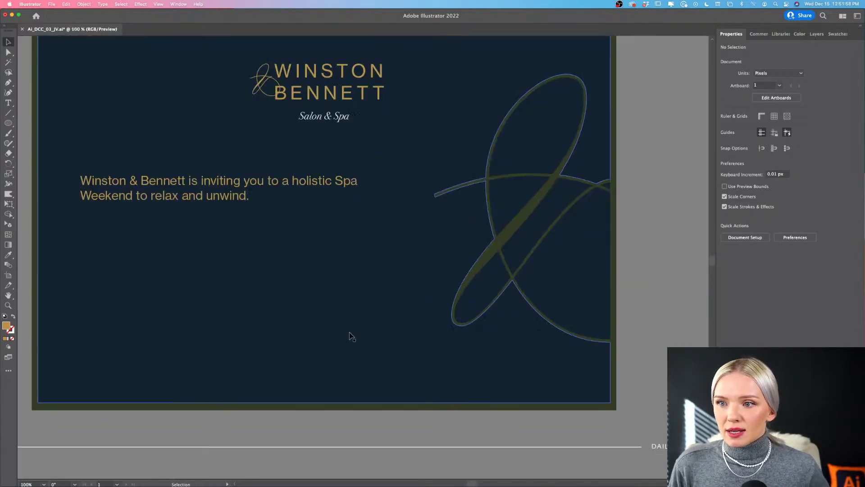
scroll(350, 333, up, 2)
scroll(349, 333, left, 1)
click(193, 230)
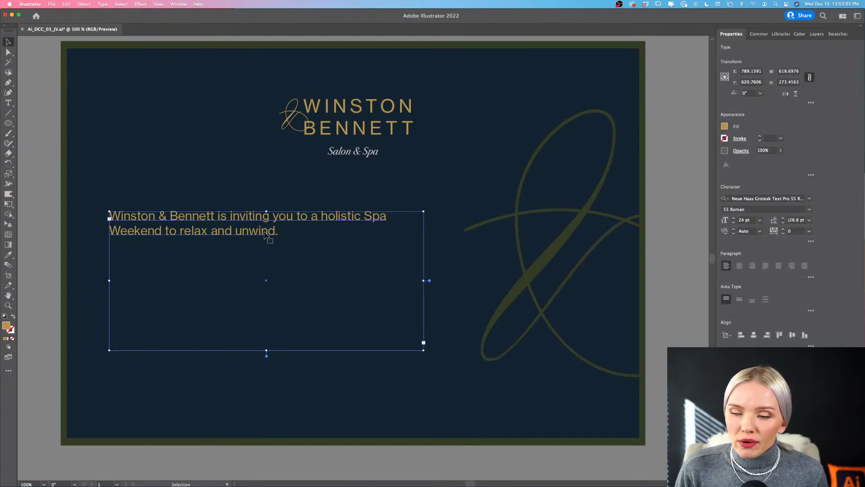
drag(265, 233, 272, 251)
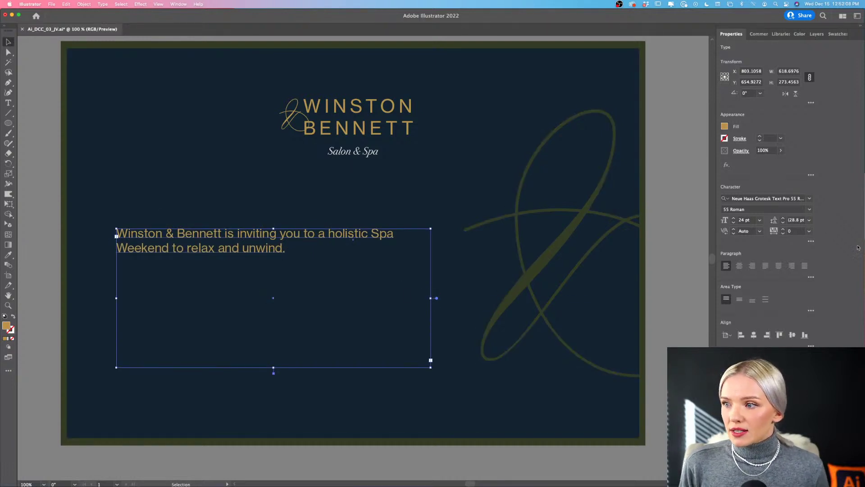
Change the invitation text's font to Iowan Old Style.
click(810, 198)
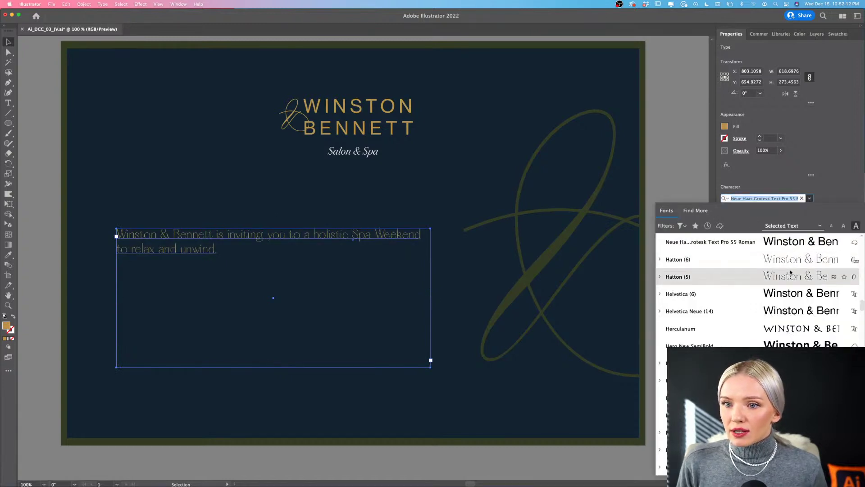
scroll(791, 286, down, 5)
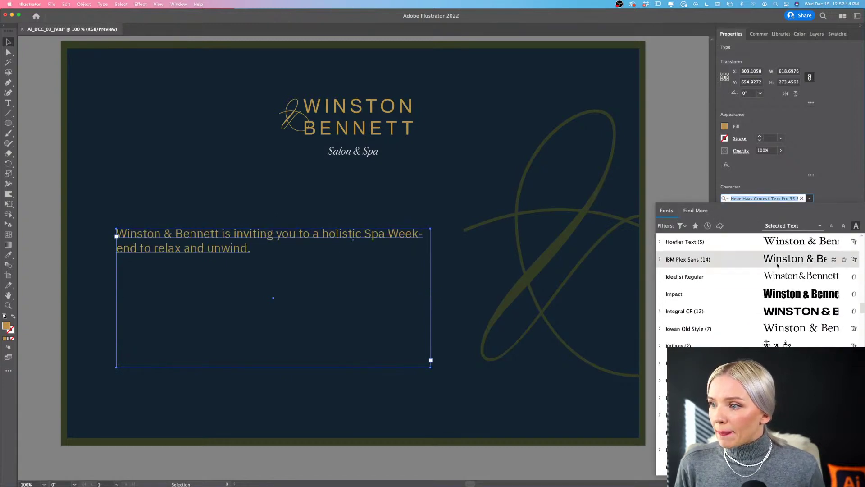
click(781, 330)
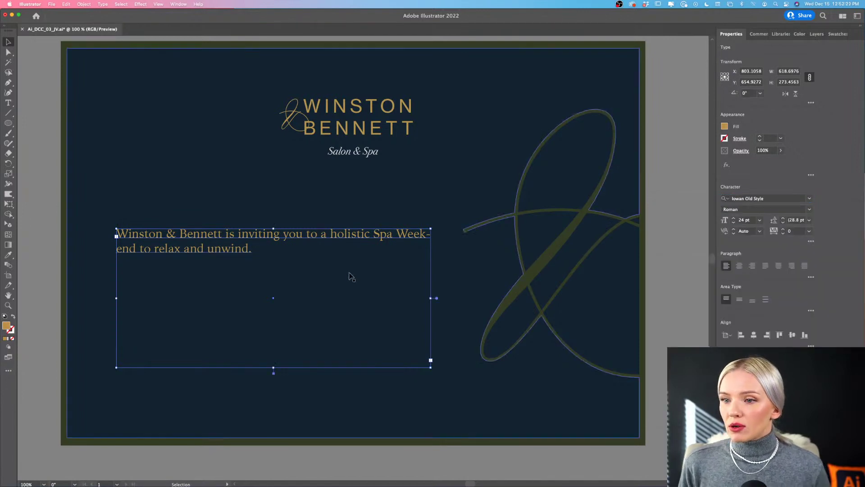
Resize the invitation text frame to about 528 by 104 px beneath the logo and center-align its text.
drag(430, 298, 383, 297)
drag(251, 250, 330, 264)
click(739, 266)
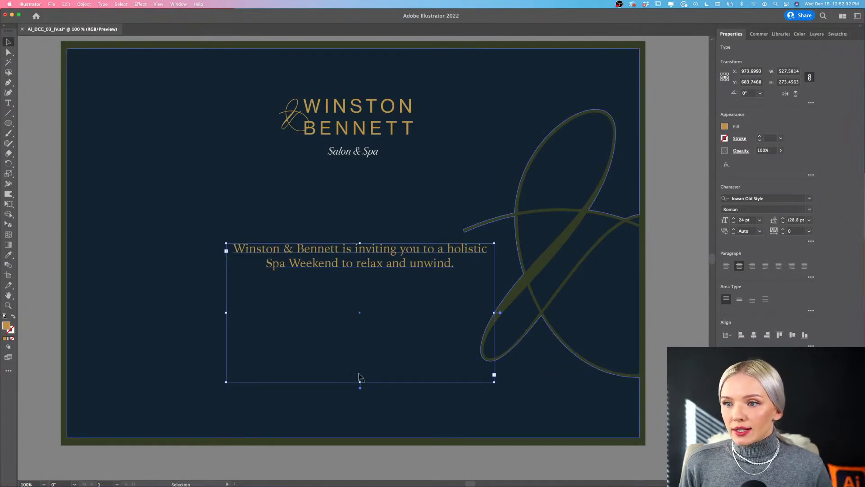
drag(359, 382, 359, 294)
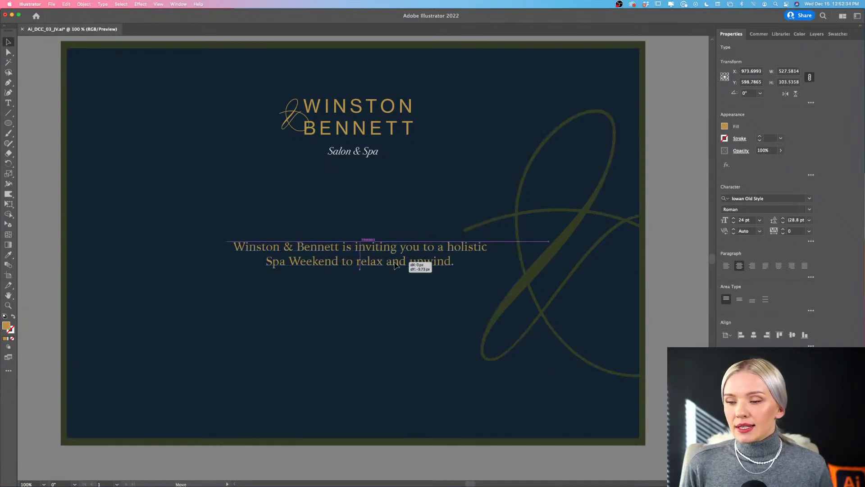
scroll(435, 241, left, 2)
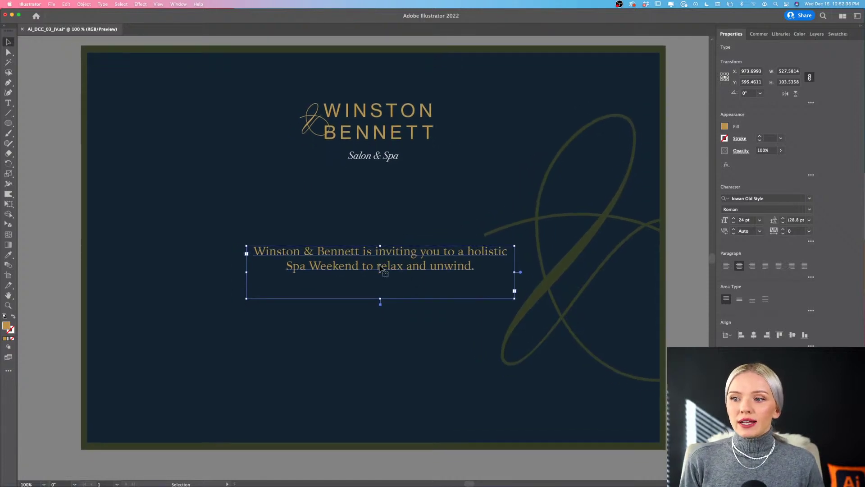
scroll(369, 271, right, 3)
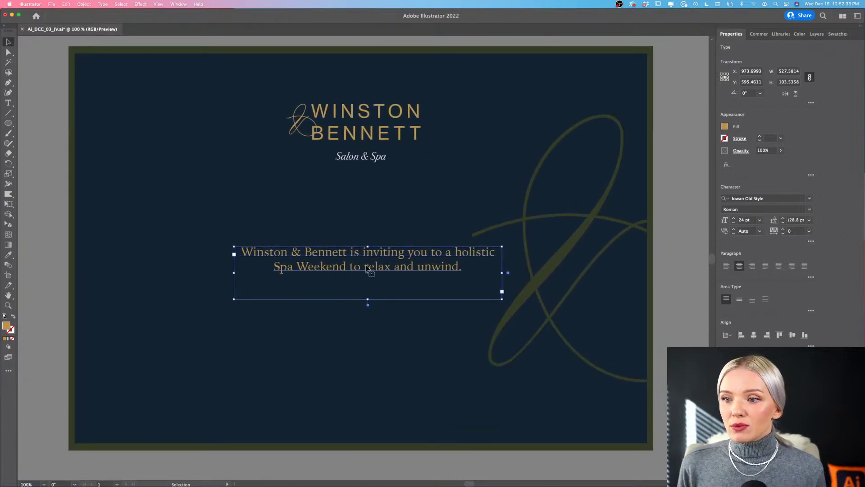
Recolor the invitation text with the light gray swatch sampled from the style board's palette.
scroll(366, 266, down, 2)
scroll(368, 267, right, 5)
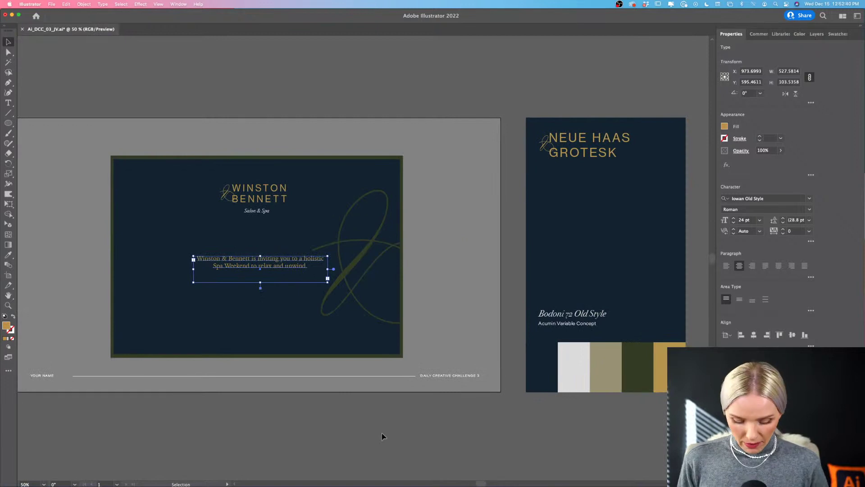
key(i)
click(574, 365)
key(v)
click(333, 431)
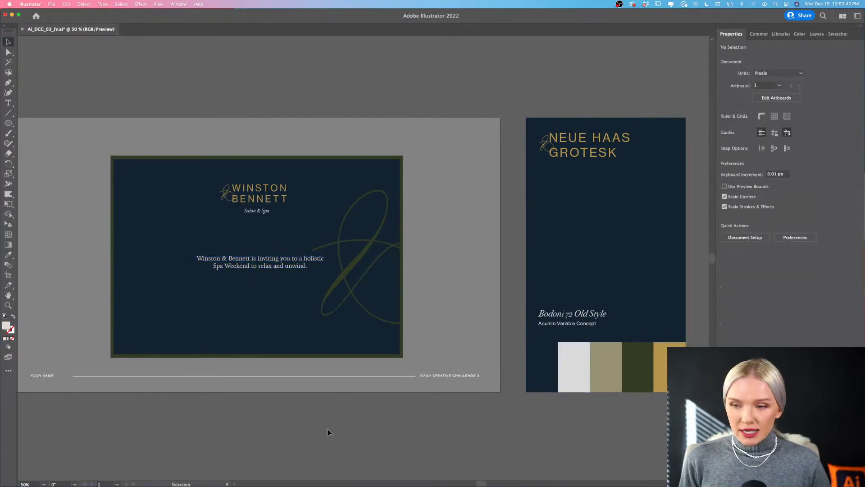
Try the palette's beige on the Salon & Spa line beneath the logo, and recolor the line with the gold swatch.
scroll(227, 254, up, 2)
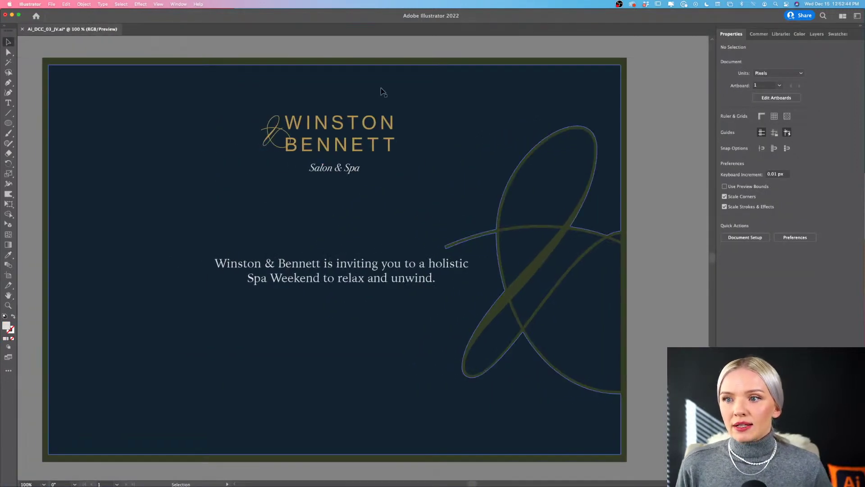
click(338, 170)
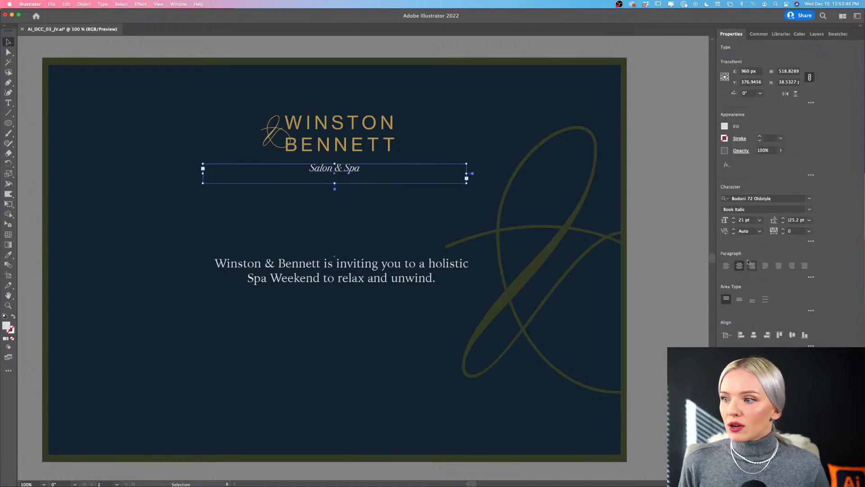
scroll(685, 260, down, 1)
scroll(686, 263, right, 10)
scroll(687, 264, right, 3)
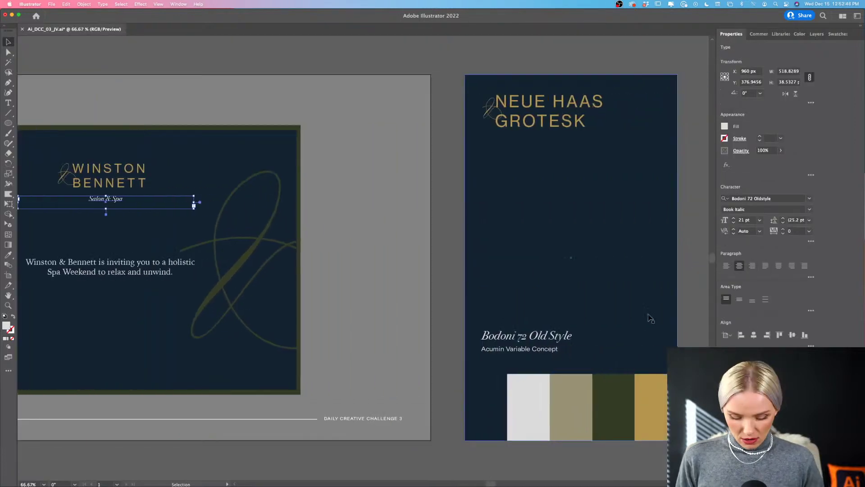
key(i)
click(567, 419)
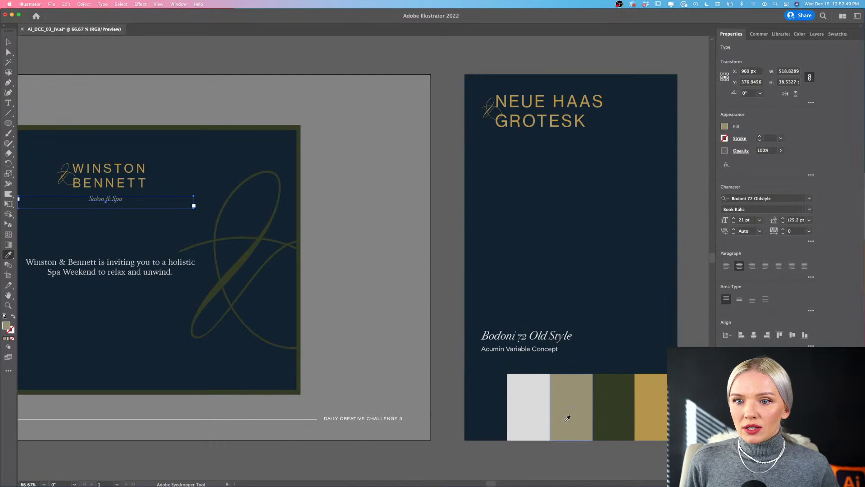
click(627, 410)
scroll(381, 378, left, 6)
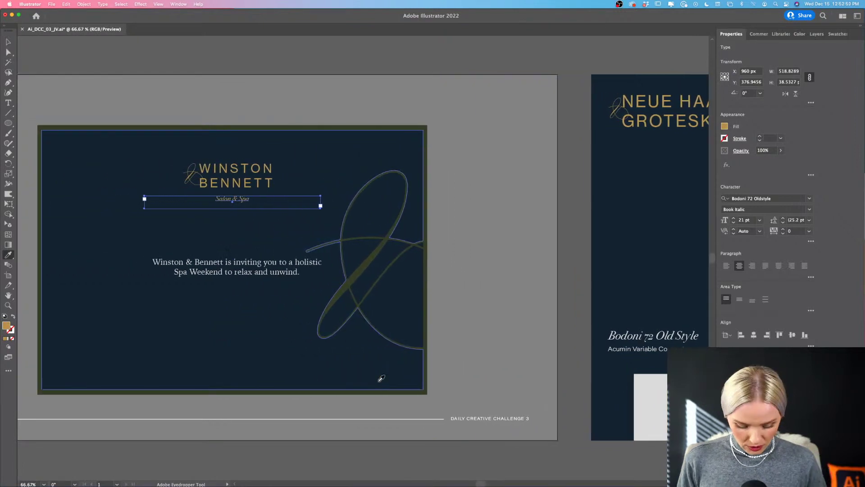
key(v)
click(241, 63)
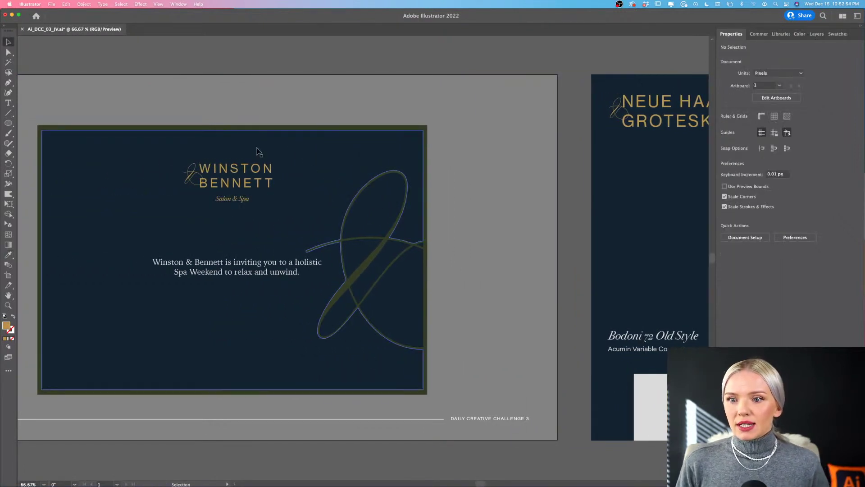
Duplicate the invitation text frame straight down to the card's lower edge.
scroll(256, 149, up, 1)
scroll(257, 150, down, 3)
scroll(257, 150, left, 3)
scroll(293, 226, up, 1)
scroll(293, 226, left, 1)
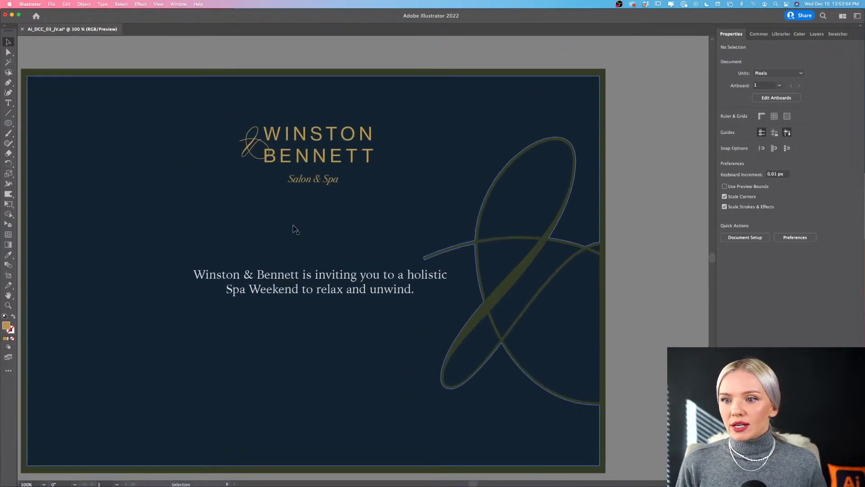
click(359, 292)
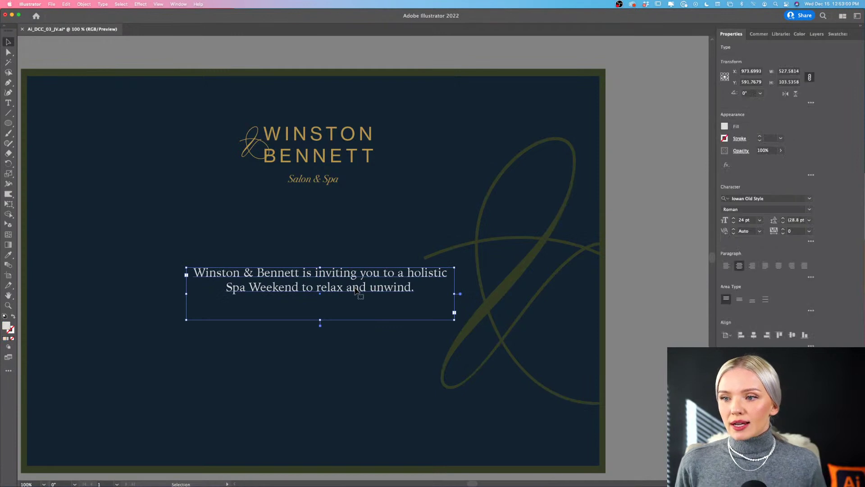
scroll(354, 283, down, 2)
drag(356, 290, 357, 401)
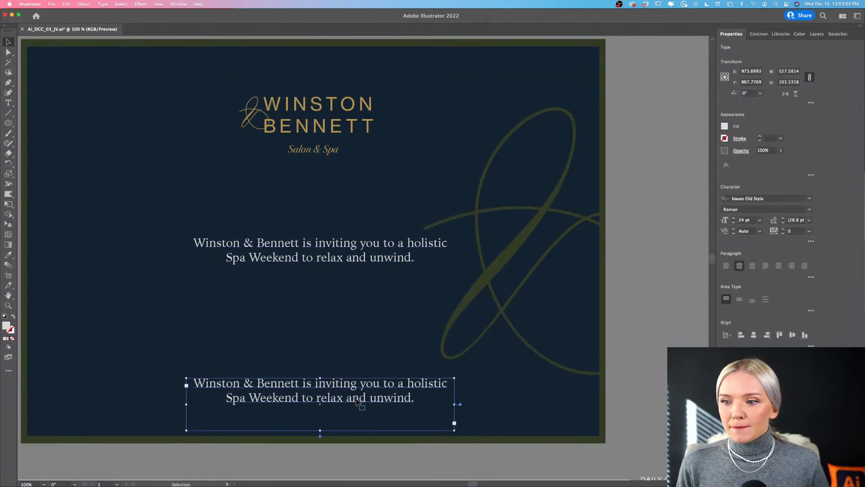
double_click(357, 401)
drag(440, 403, 190, 366)
text(W)
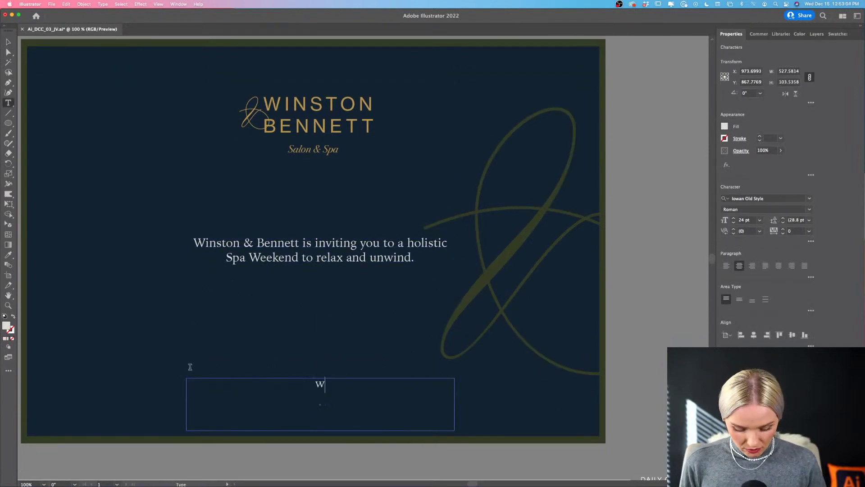
text(ww.)
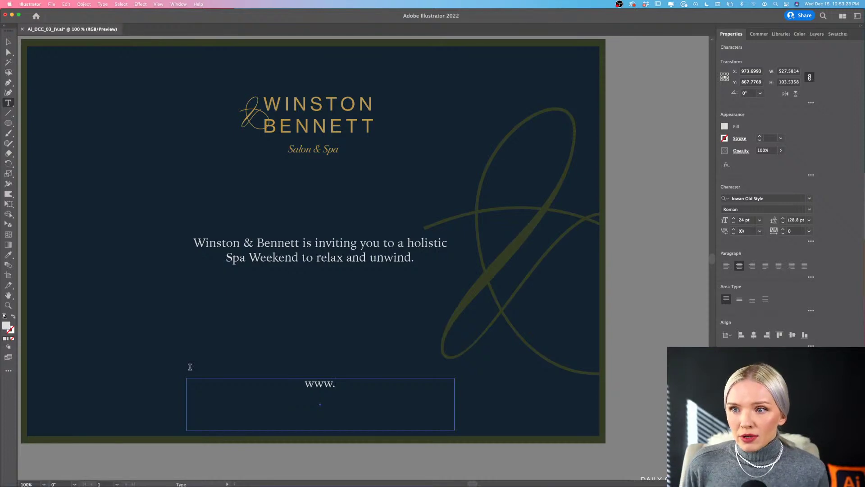
text(winston)
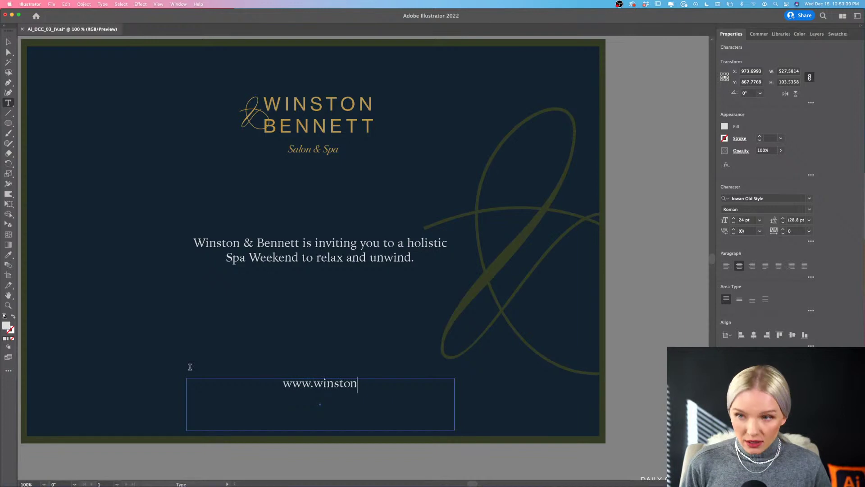
text(bennet)
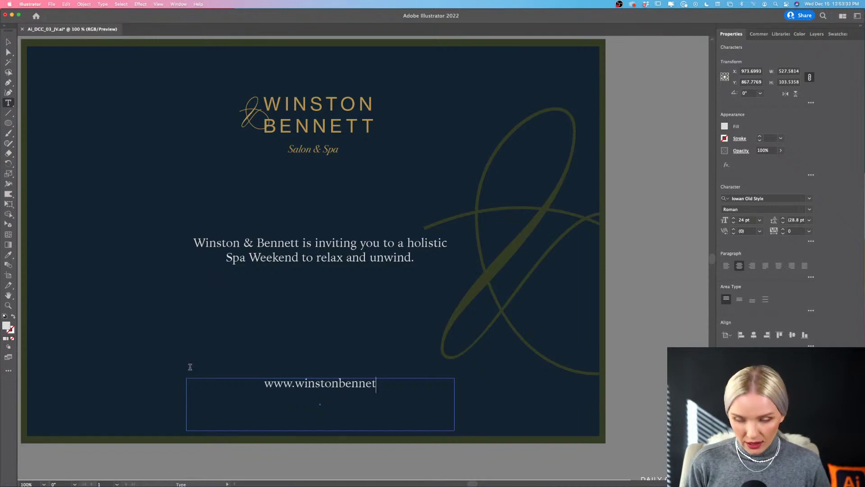
text(t.com)
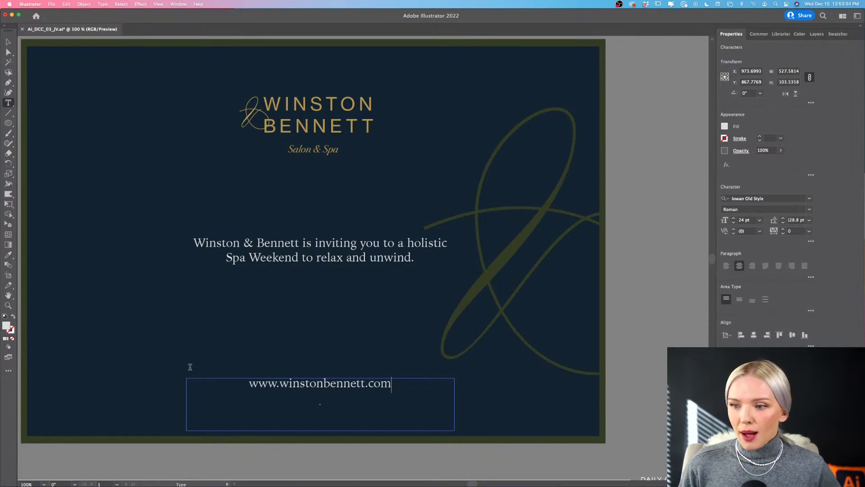
click(8, 42)
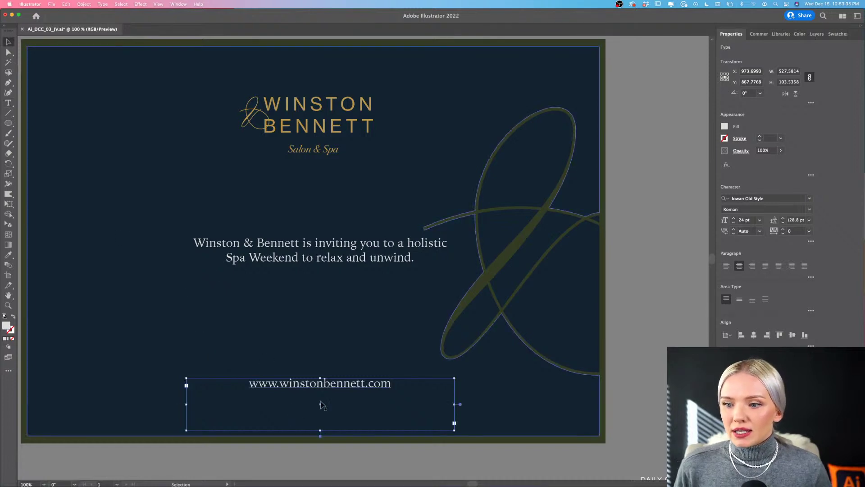
Move the website line and the invitation text slightly lower on the card, and set the website line's font size to 18 pt.
drag(338, 386, 338, 398)
drag(340, 243, 340, 249)
click(341, 402)
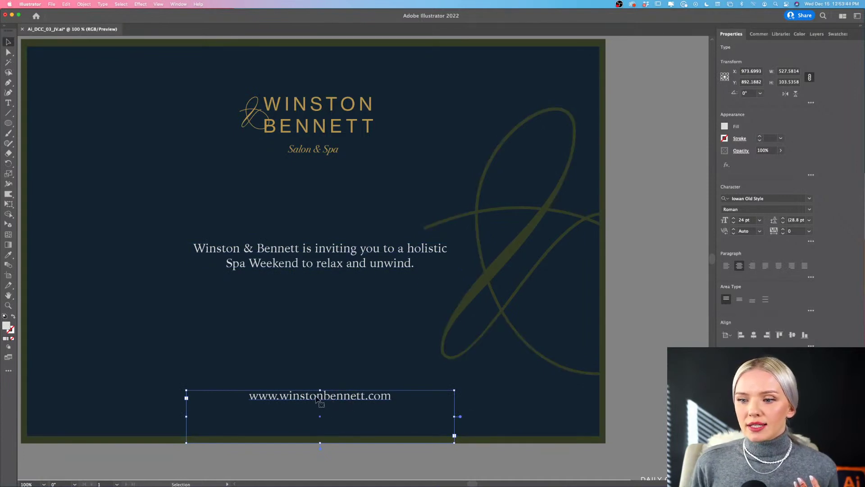
click(759, 219)
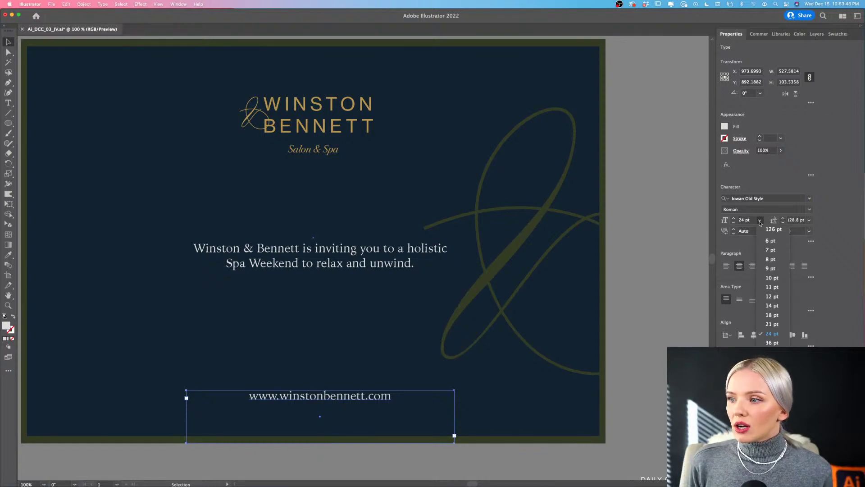
click(776, 325)
click(525, 447)
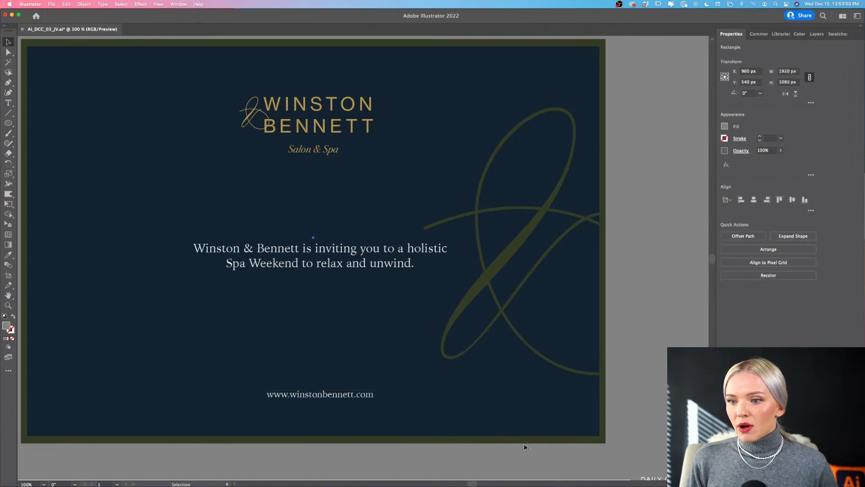
Apply the gold Winston Bennett logo lettering's style to the website line with the Eyedropper.
scroll(524, 446, down, 3)
scroll(478, 425, up, 1)
scroll(479, 425, down, 1)
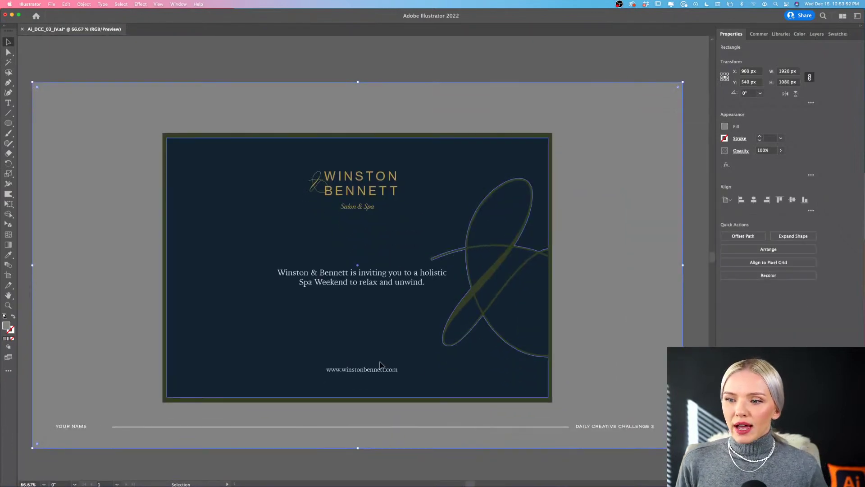
scroll(379, 364, up, 1)
scroll(344, 374, up, 1)
click(308, 431)
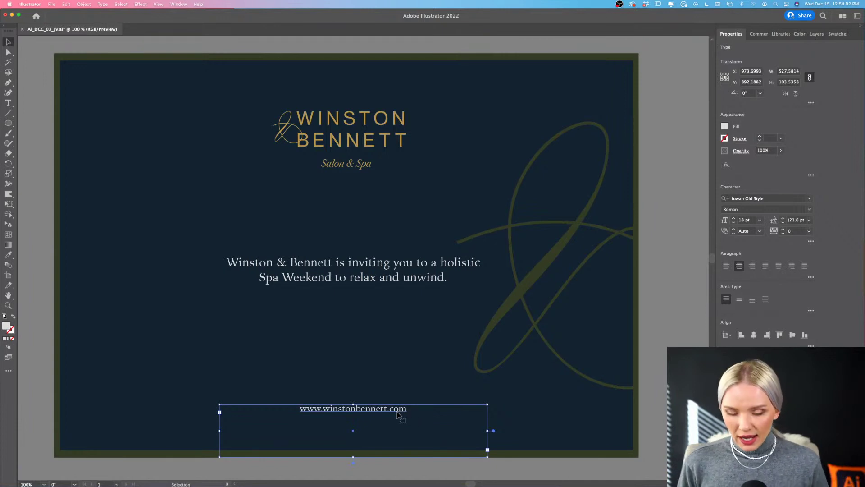
key(i)
click(363, 134)
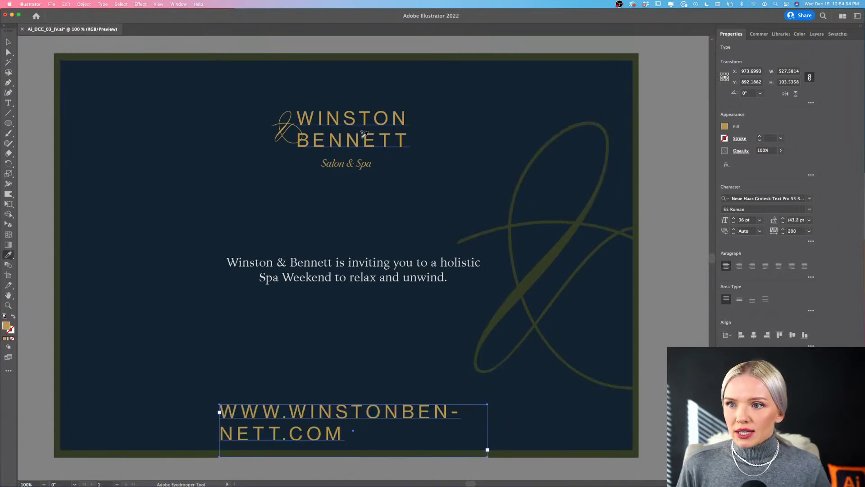
Set the restyled website line to 18 pt, center-align it, and deselect it to review the whole flyer.
click(759, 220)
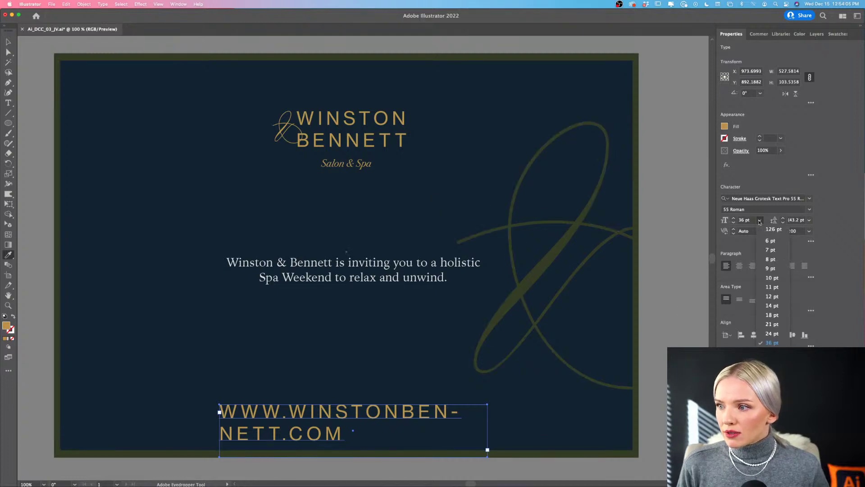
click(771, 314)
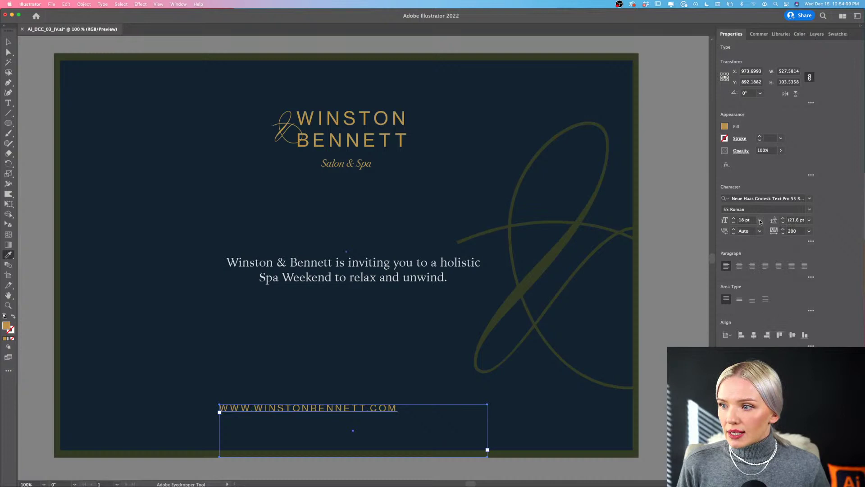
click(738, 266)
key(super+minus)
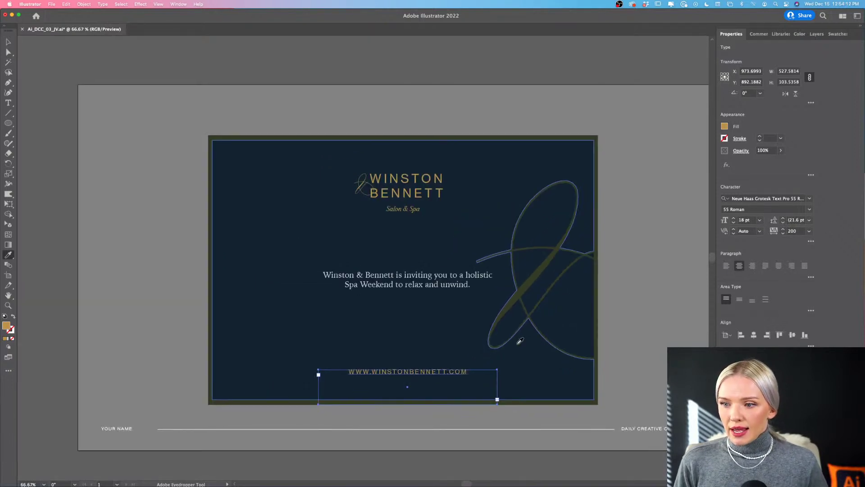
key(v)
click(495, 435)
key(super+minus)
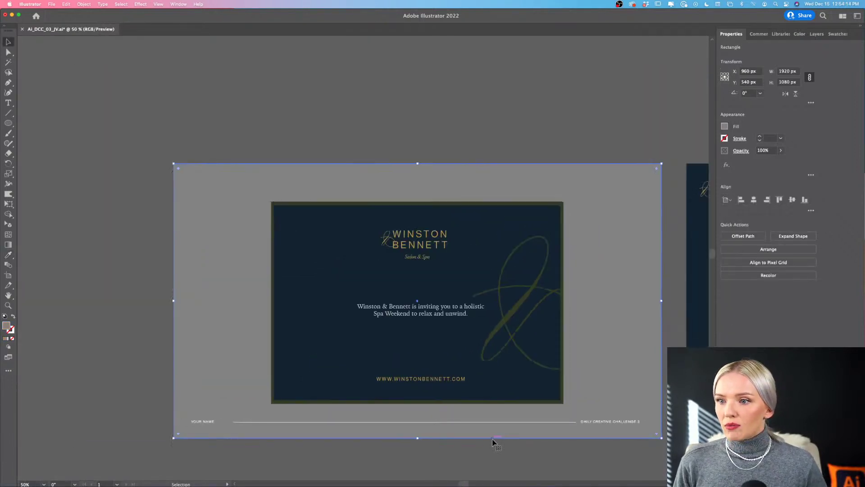
key(super+plus)
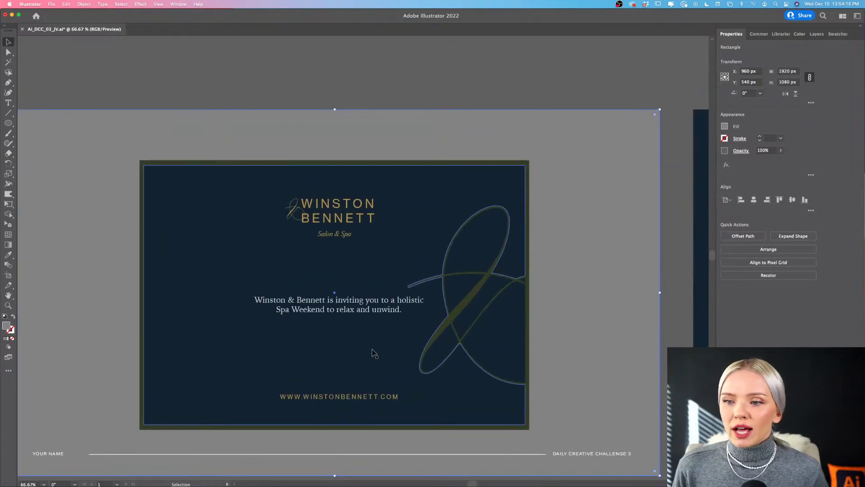
key(super+plus)
scroll(374, 354, left, 1)
scroll(374, 353, down, 1)
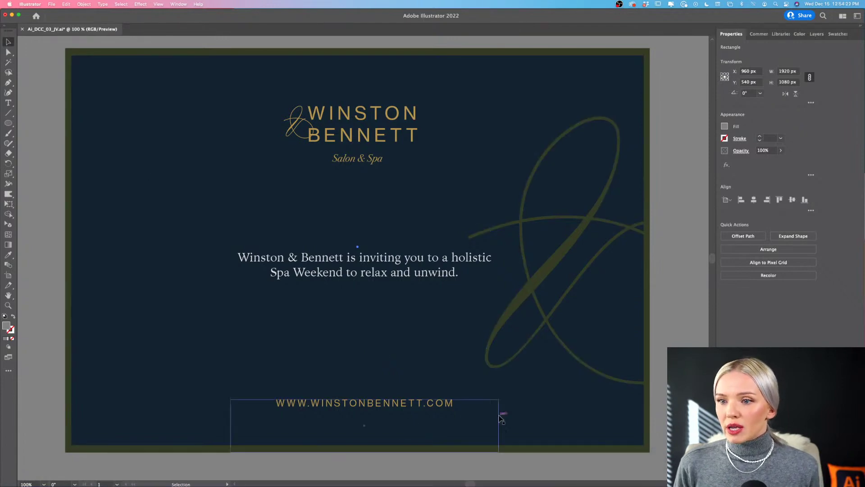
Switch to Safari and open stock.adobe.com.
mouse_move(586, 481)
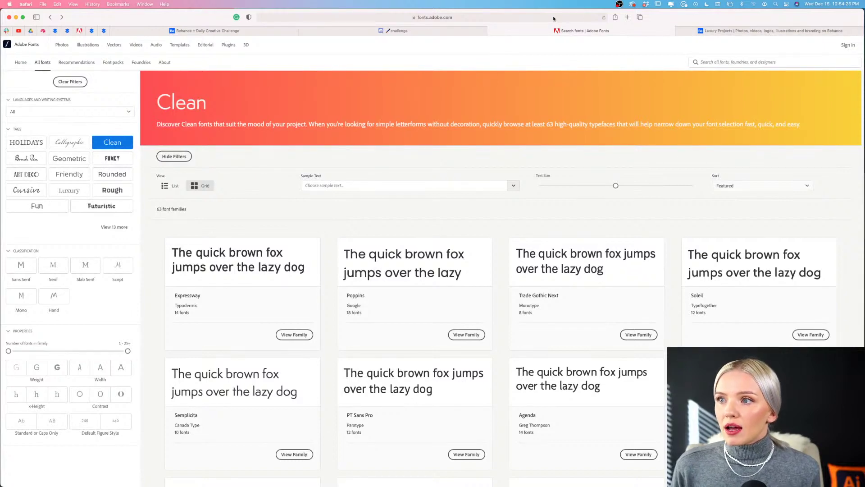
click(553, 18)
text(sptock)
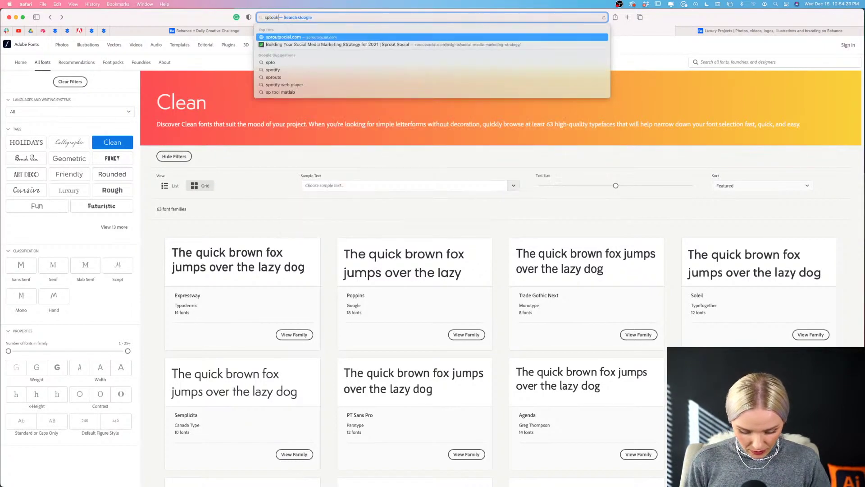
text(.adobe.com)
key(Return)
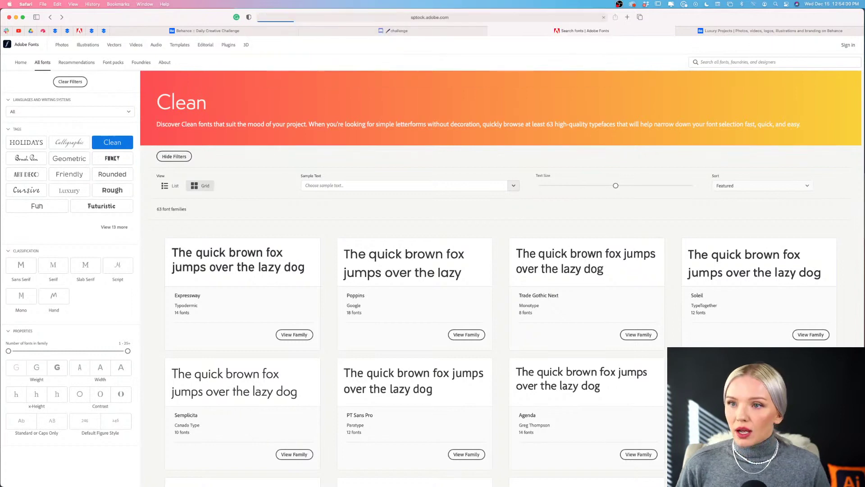
click(458, 18)
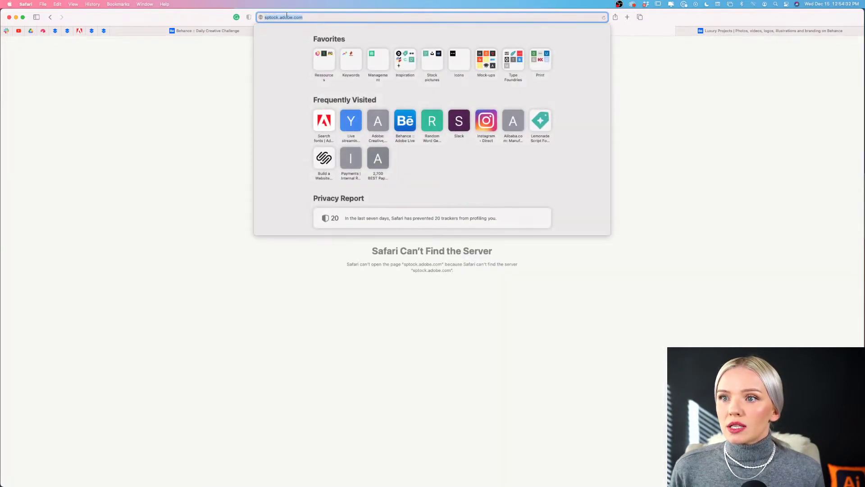
click(269, 18)
key(BackSpace)
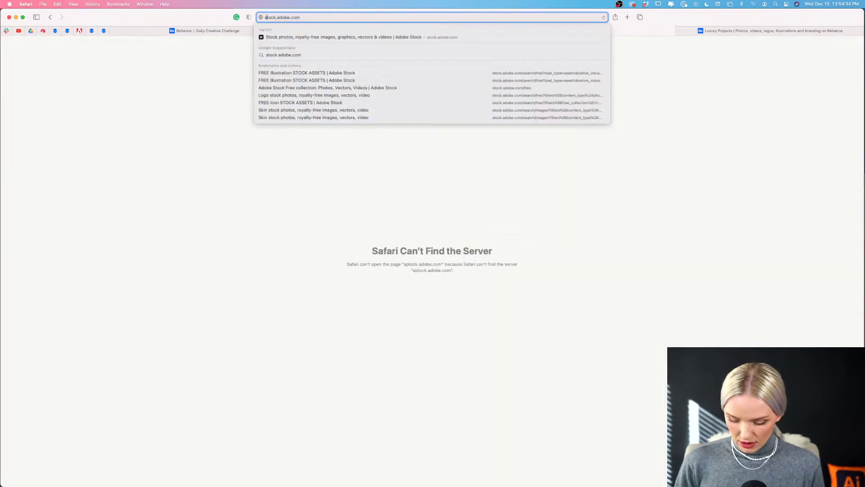
key(Return)
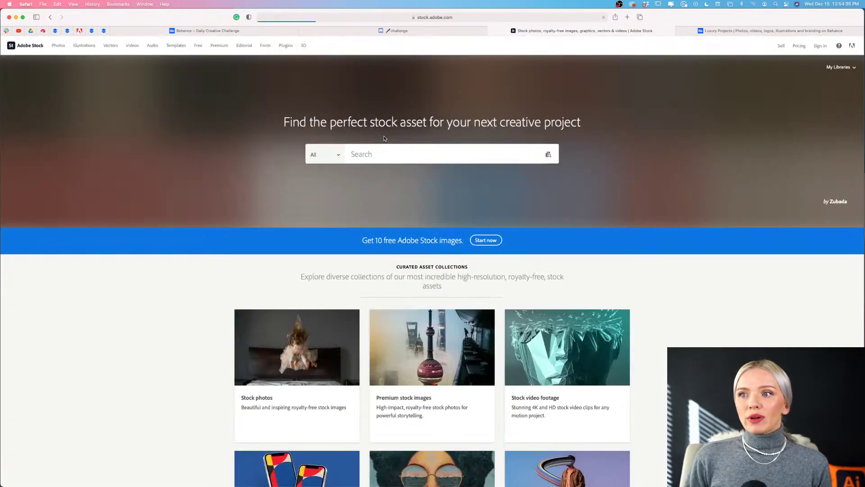
Search Adobe Stock for "marble", look over the images, and return to the flyer in Illustrator.
text(marb)
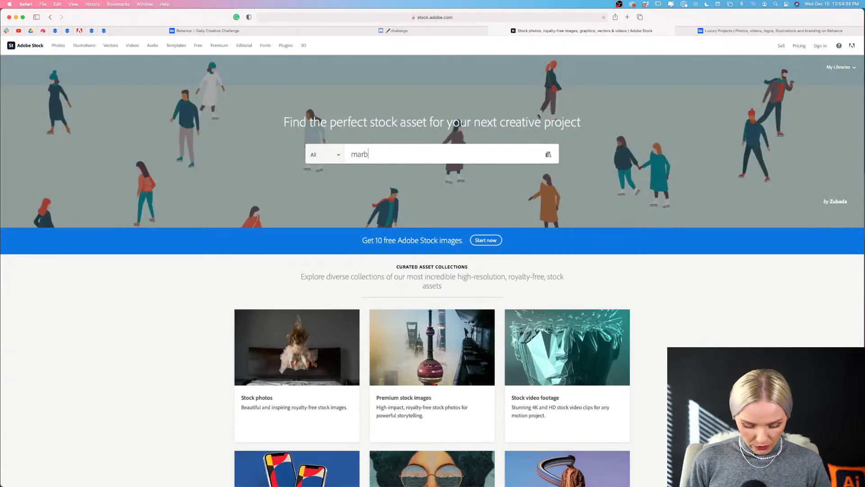
text(le)
key(Return)
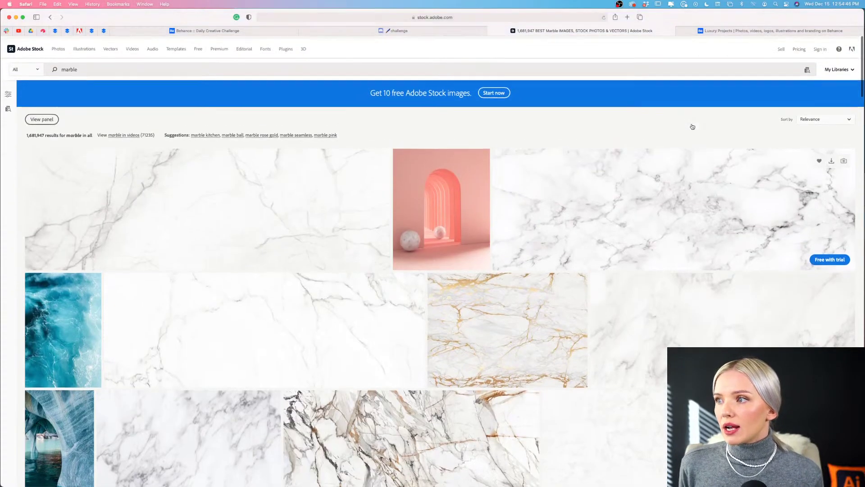
click(17, 18)
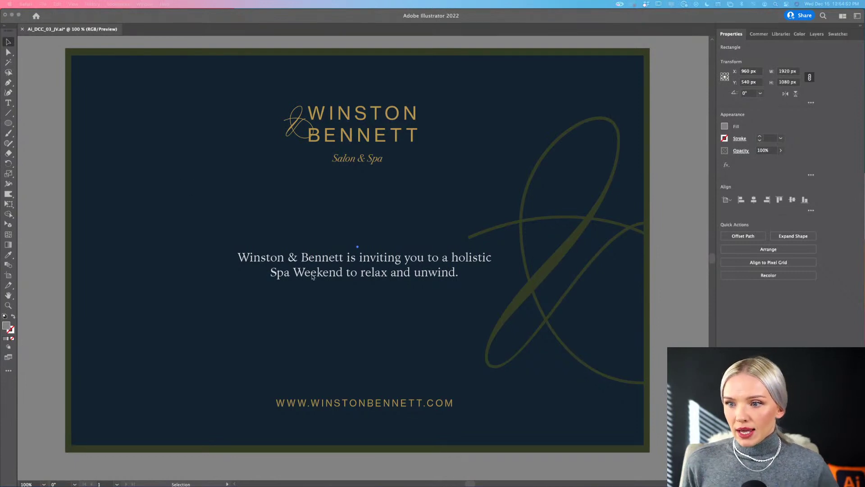
Enlarge the invitation text to 48 pt and extend its frame upward to a height of about 195 px.
click(364, 278)
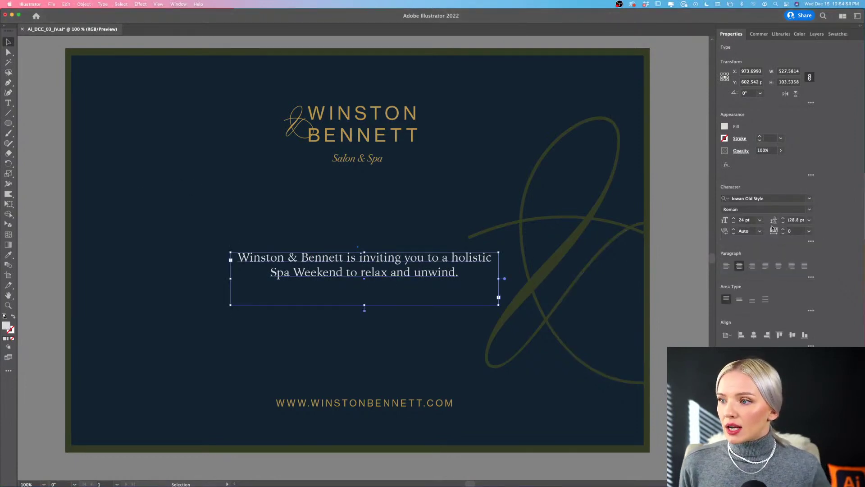
click(759, 220)
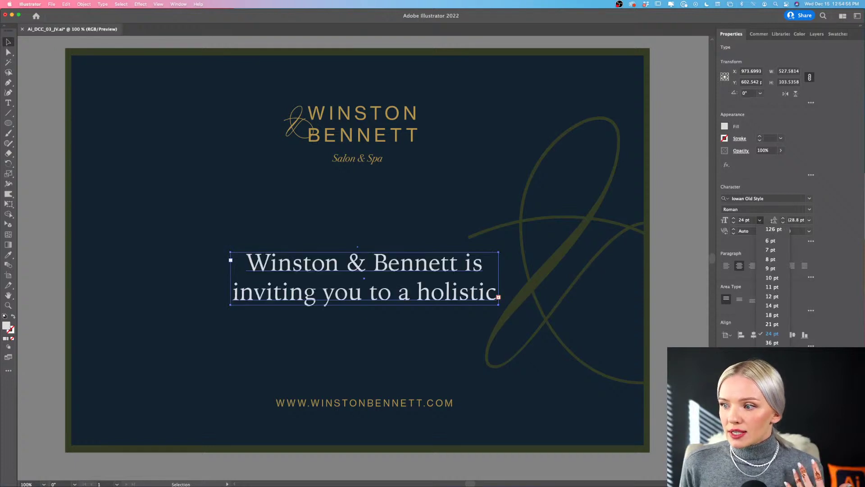
click(771, 352)
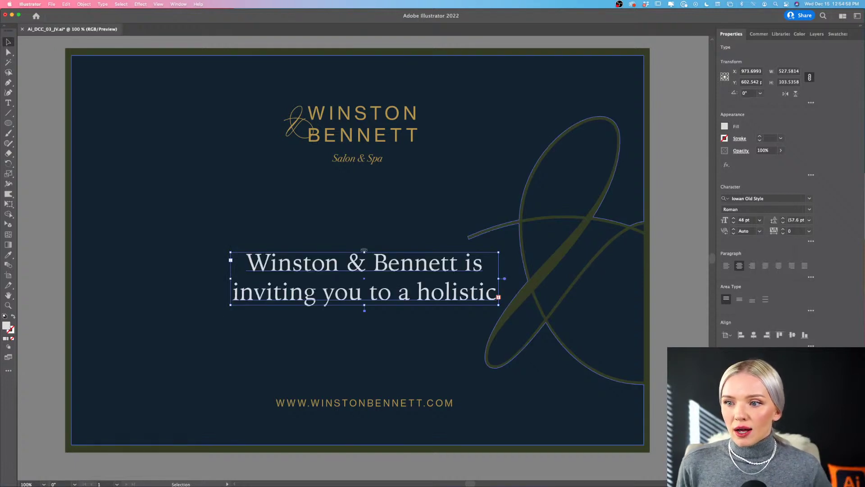
drag(364, 252, 364, 208)
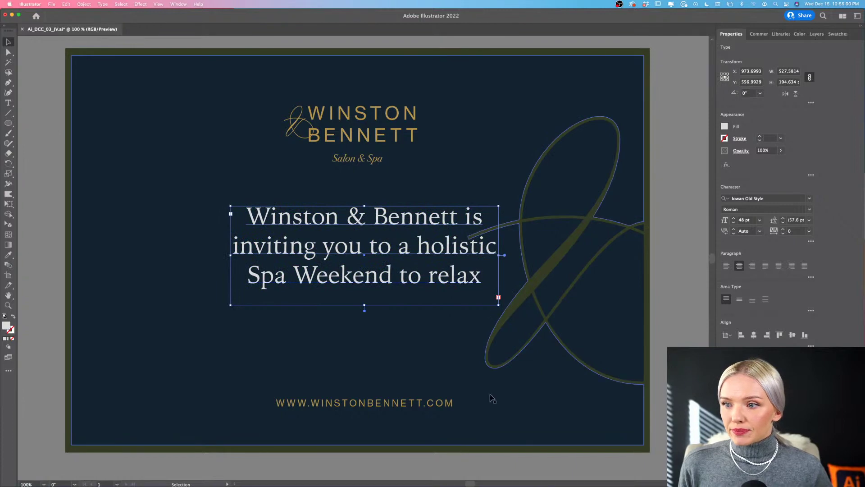
click(455, 296)
click(473, 293)
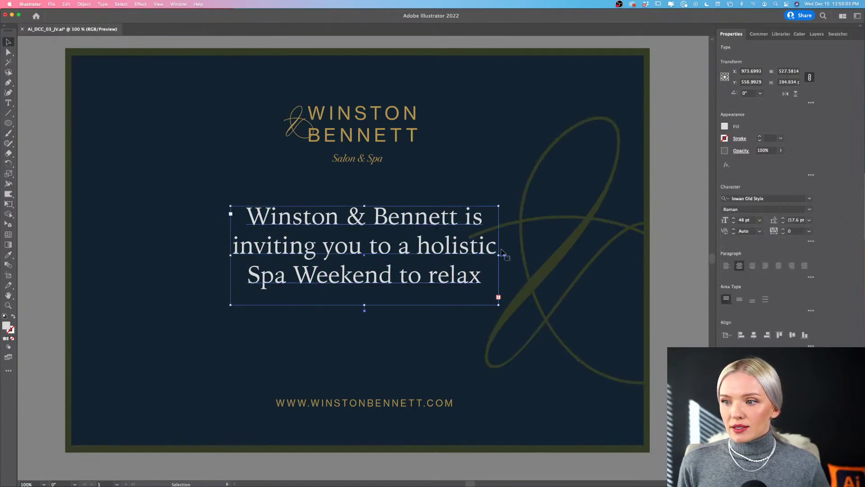
Widen the invitation text frame to about 575 px and move it to the flyer's horizontal center at X 960 px.
drag(500, 251, 525, 253)
mouse_move(467, 287)
mouse_down()
mouse_move(482, 294)
mouse_move(450, 290)
mouse_up()
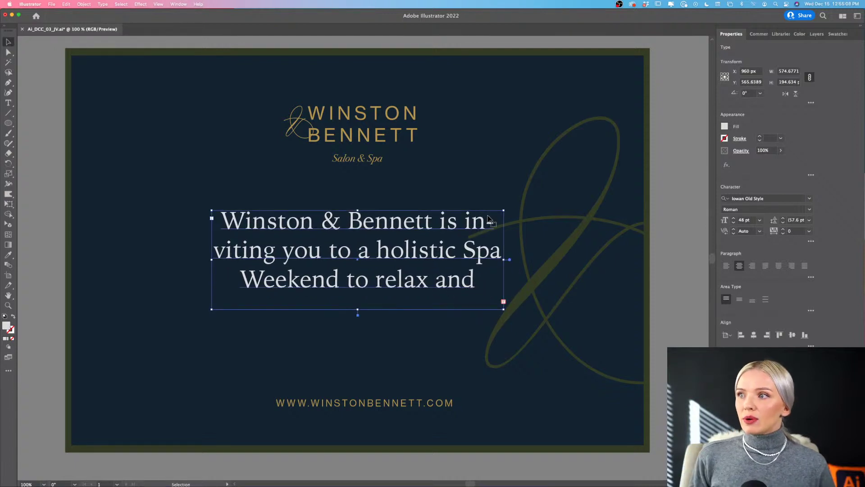
scroll(481, 218, up, 1)
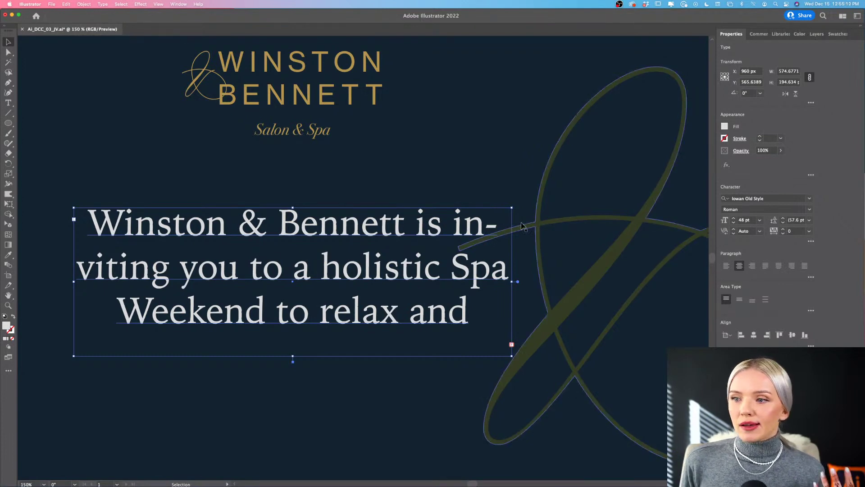
click(811, 242)
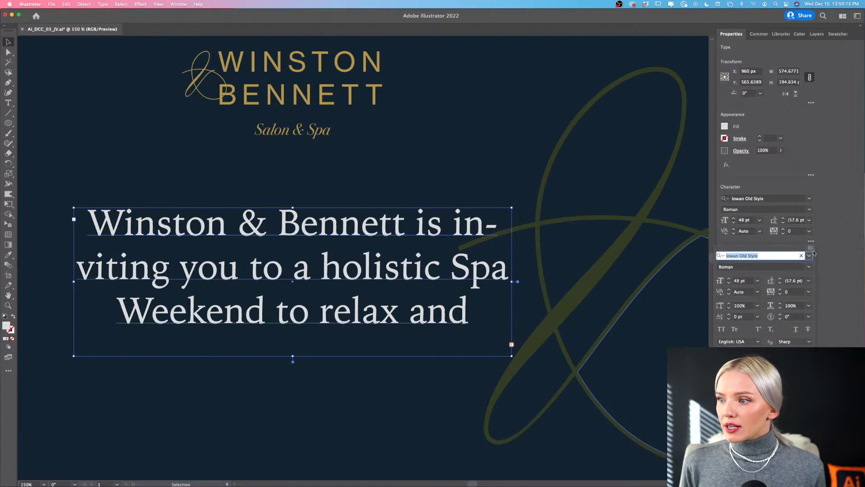
click(810, 248)
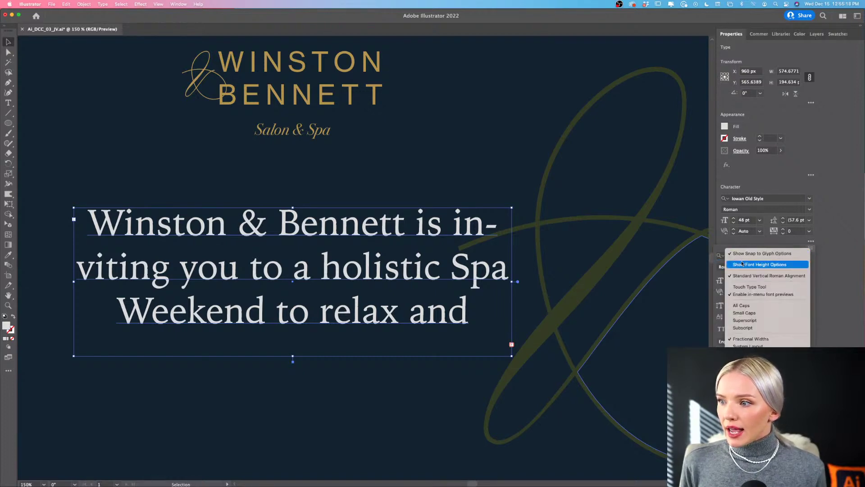
click(810, 266)
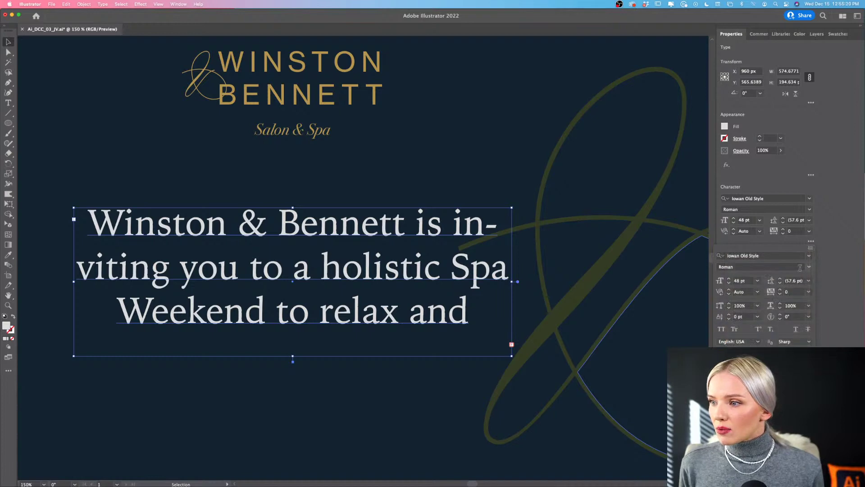
click(796, 240)
Turn off hyphenation for the invitation text through its advanced paragraph options.
click(810, 276)
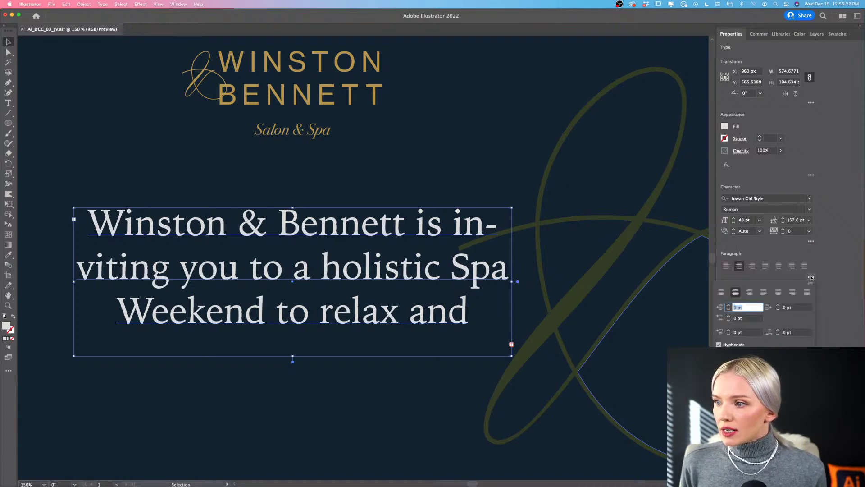
click(811, 283)
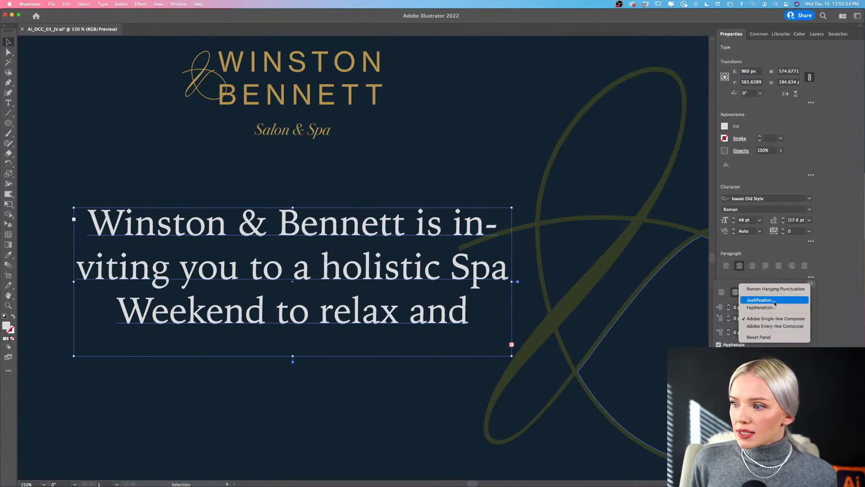
click(761, 307)
click(380, 192)
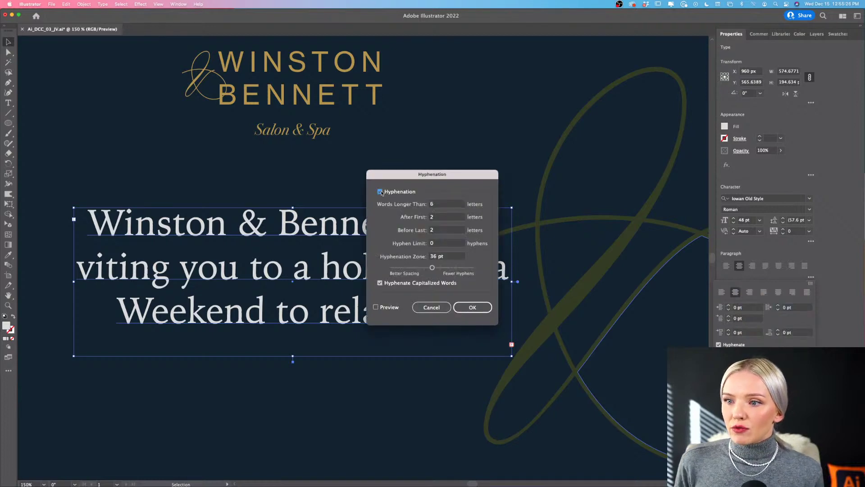
click(472, 307)
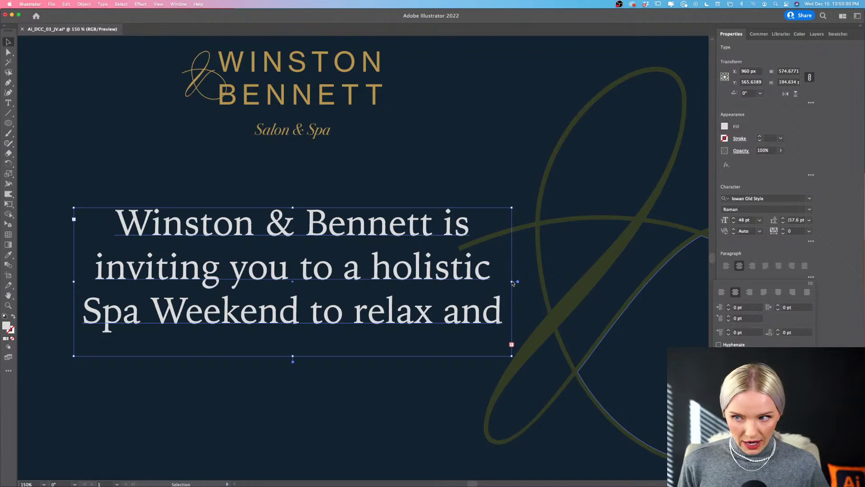
Widen the invitation text frame evenly to about 631 px and shift it slightly to about X 954, Y 585 px.
drag(512, 282, 532, 282)
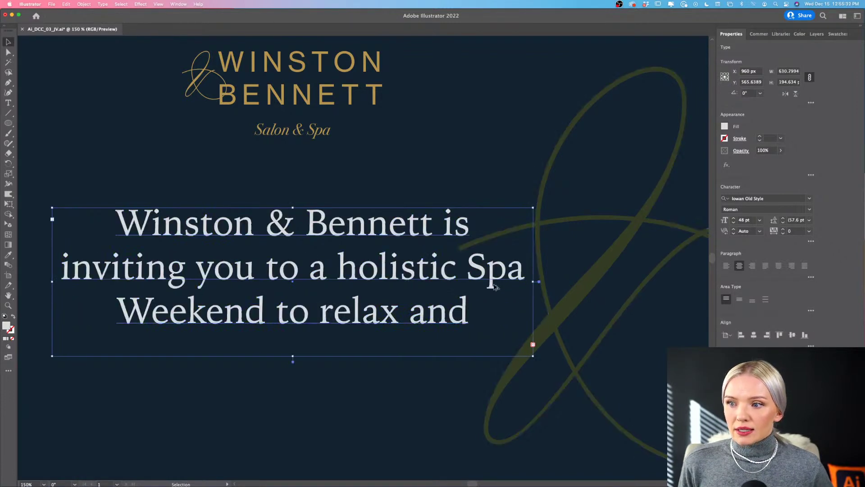
key(super+minus)
key(super+minus)
key(super+minus)
scroll(496, 280, right, 2)
click(498, 446)
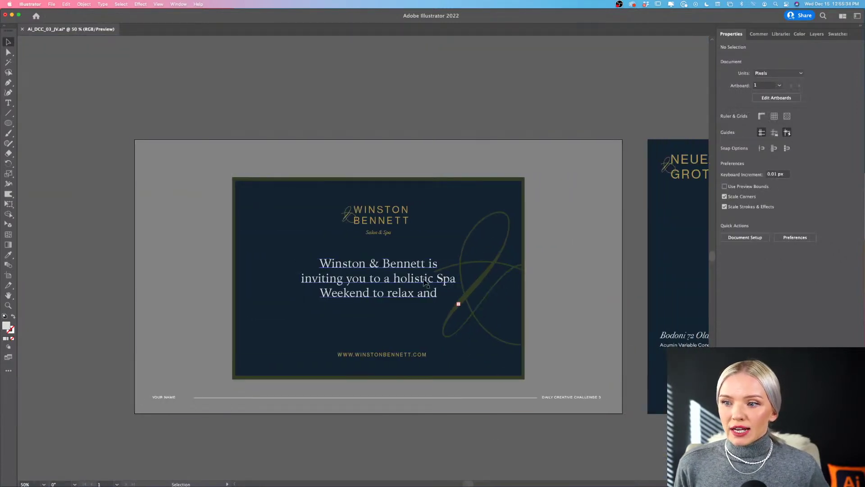
key(super+plus)
click(439, 299)
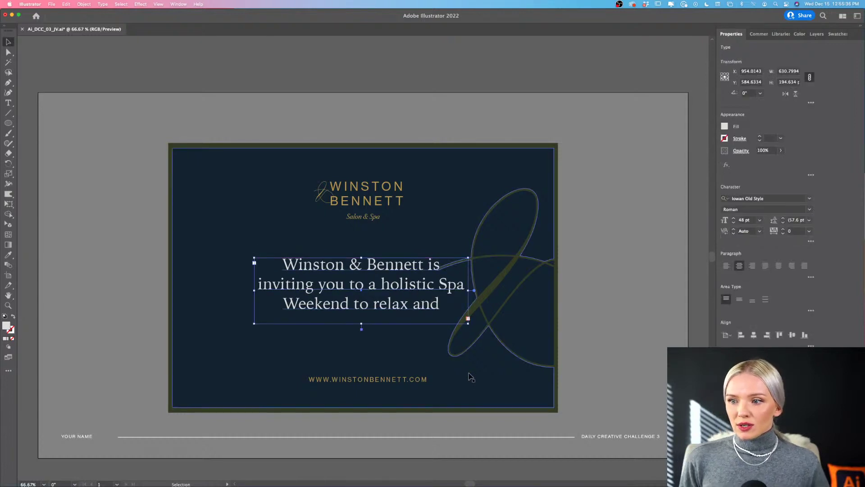
Extend the invitation frame downward to about 215 px high, widen it evenly so the sentence fits on three lines, and deselect it.
key(super+minus)
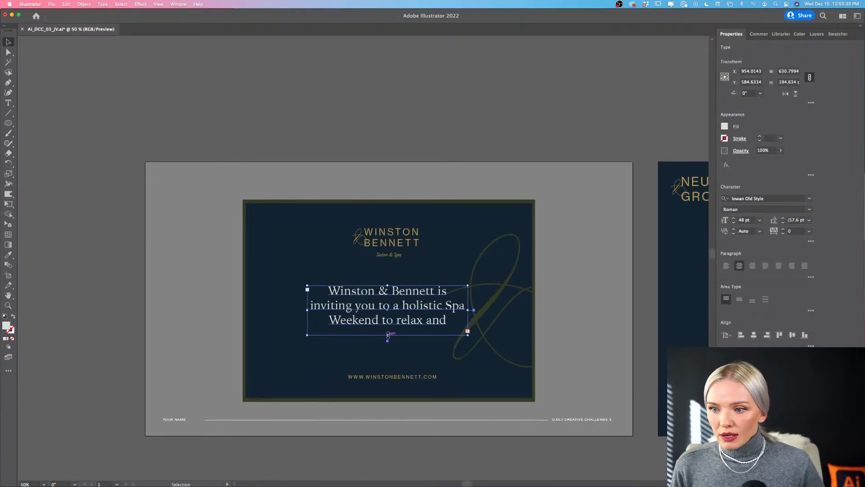
drag(387, 334, 387, 340)
drag(468, 310, 475, 310)
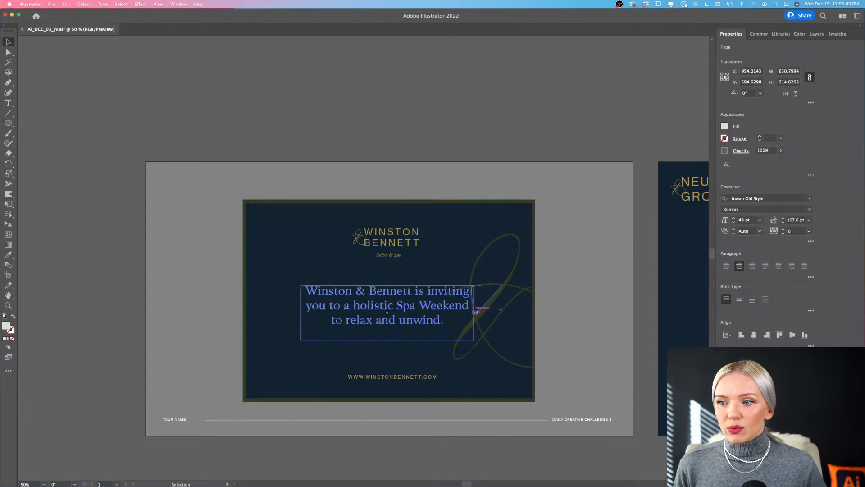
click(400, 148)
key(super+plus)
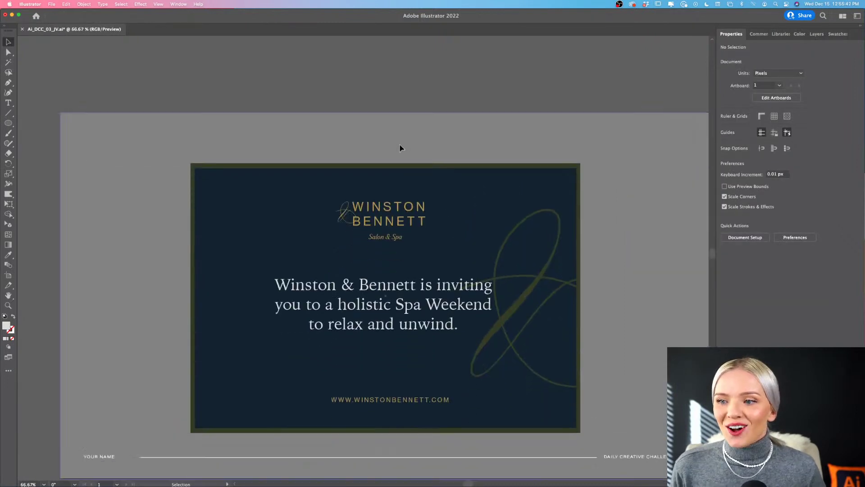
Review the flyer's overall layout alongside the style board with its fonts and color swatches.
click(52, 4)
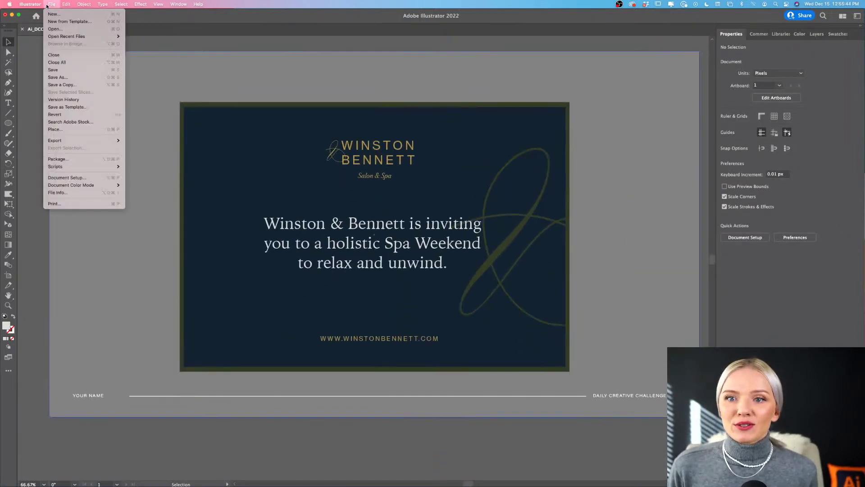
click(129, 143)
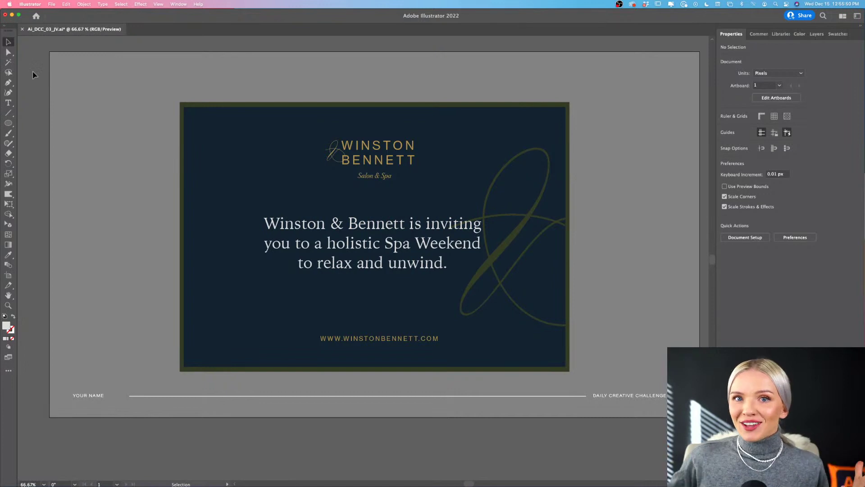
scroll(32, 71, up, 1)
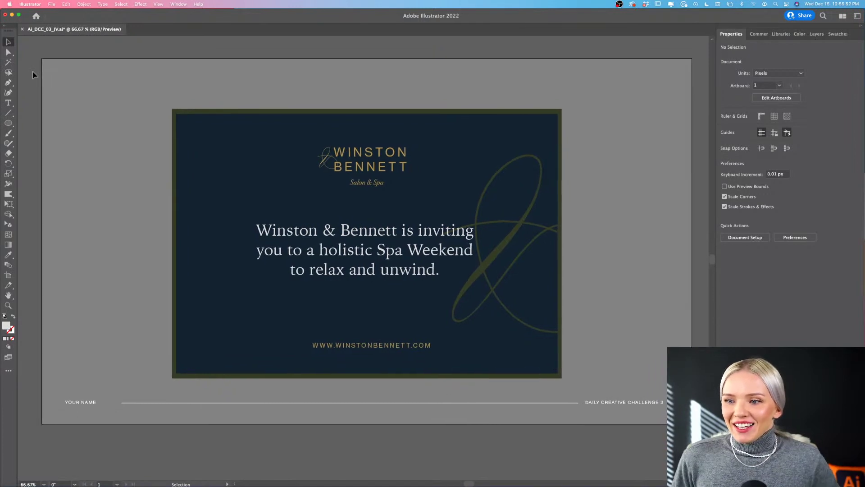
scroll(32, 71, left, 2)
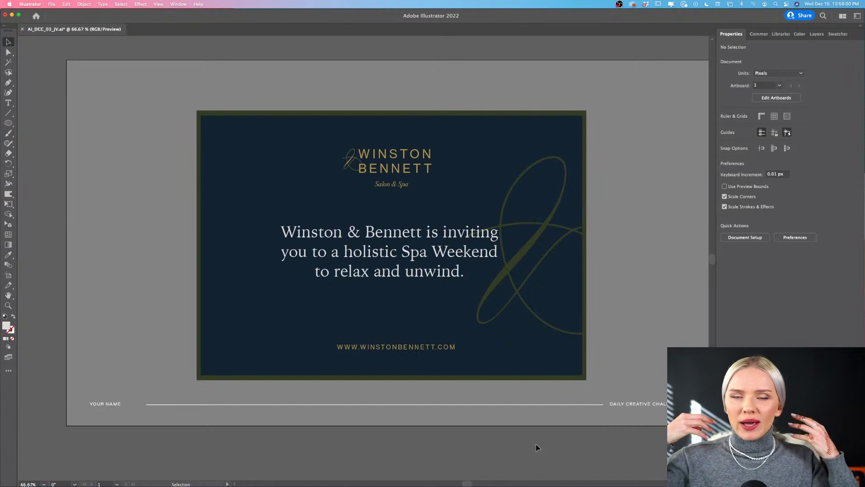
scroll(527, 432, right, 1)
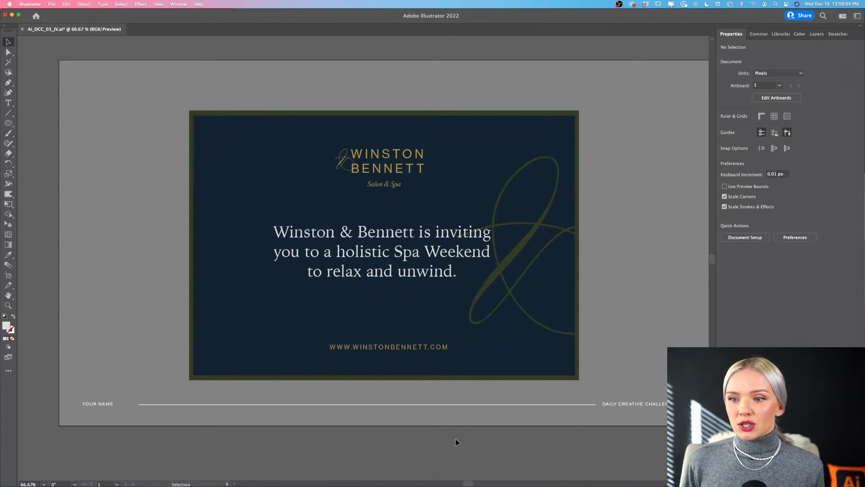
scroll(455, 442, down, 2)
scroll(455, 442, right, 2)
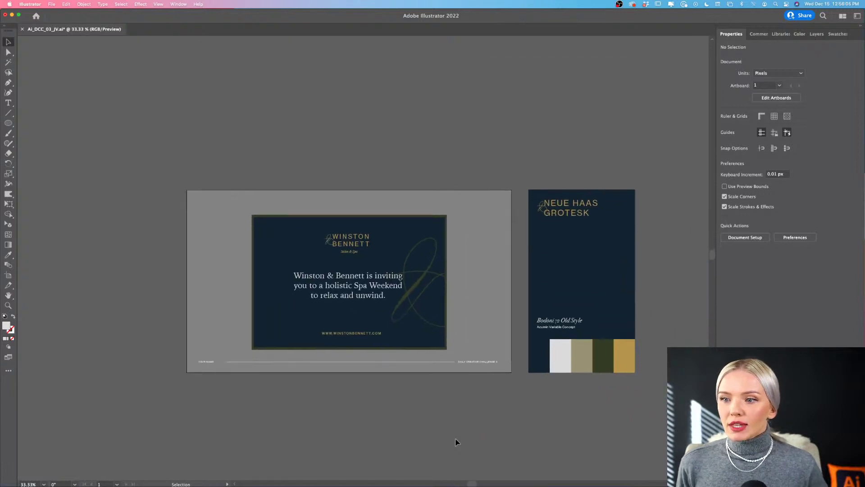
scroll(408, 382, up, 1)
scroll(407, 380, up, 2)
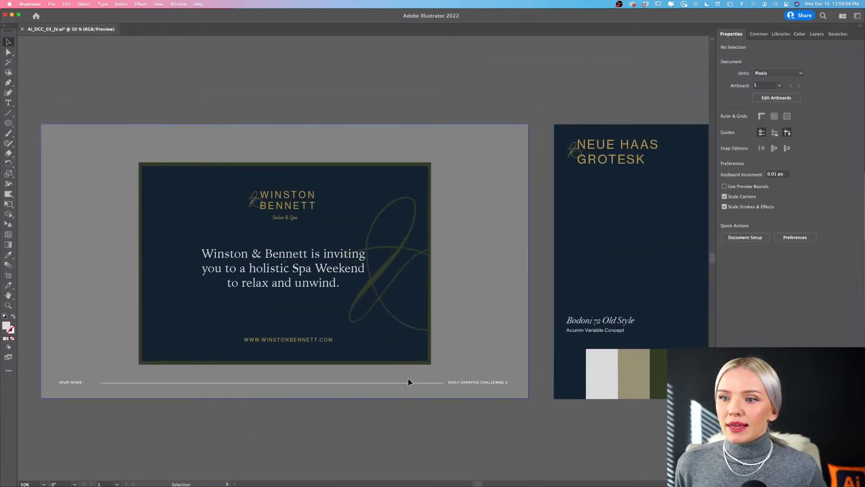